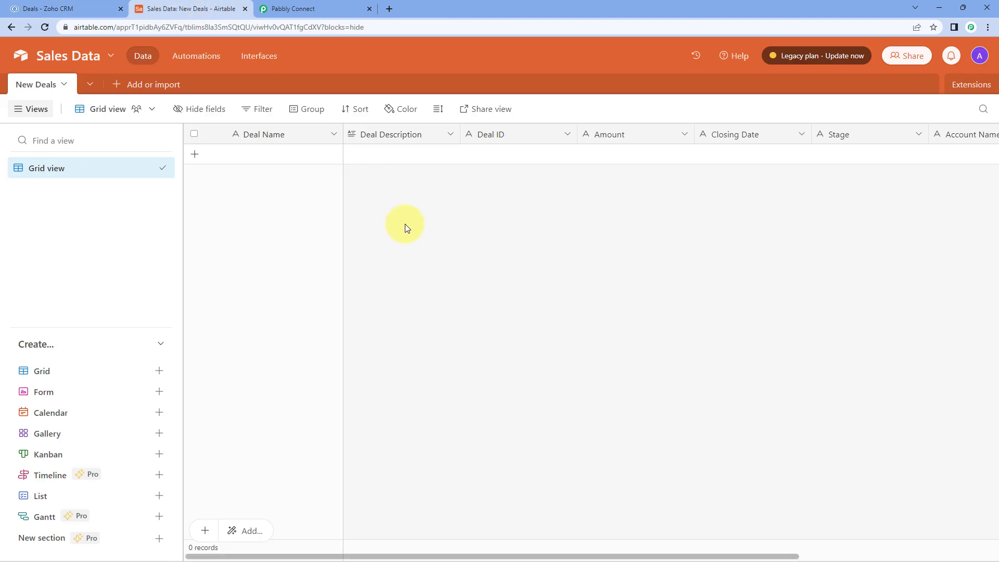
Switch to Pabbly Connect and create a new workflow named "Zoho CRM to Airtable".
{"action": "left_click", "coordinate": [321, 8]}
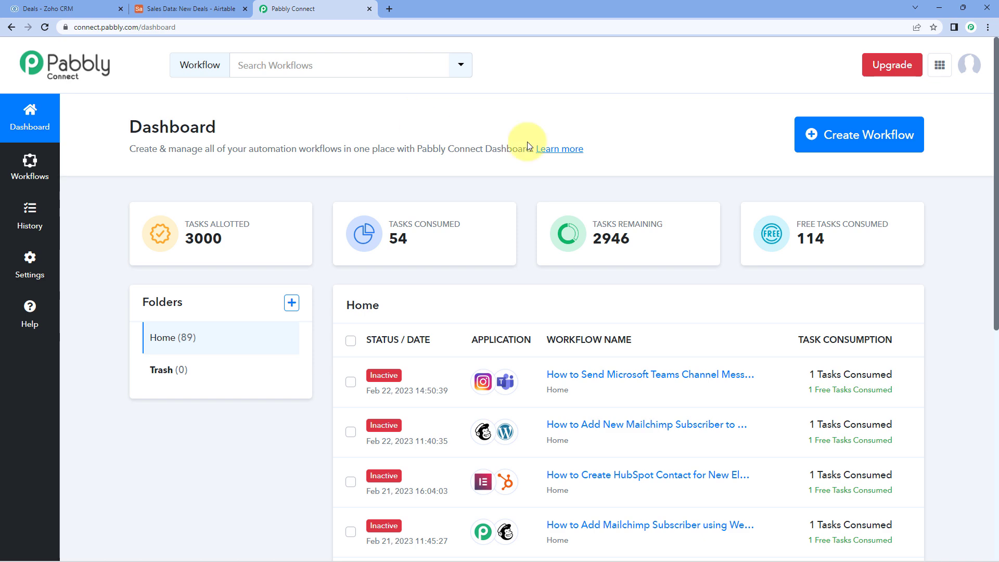
{"action": "left_click", "coordinate": [813, 133]}
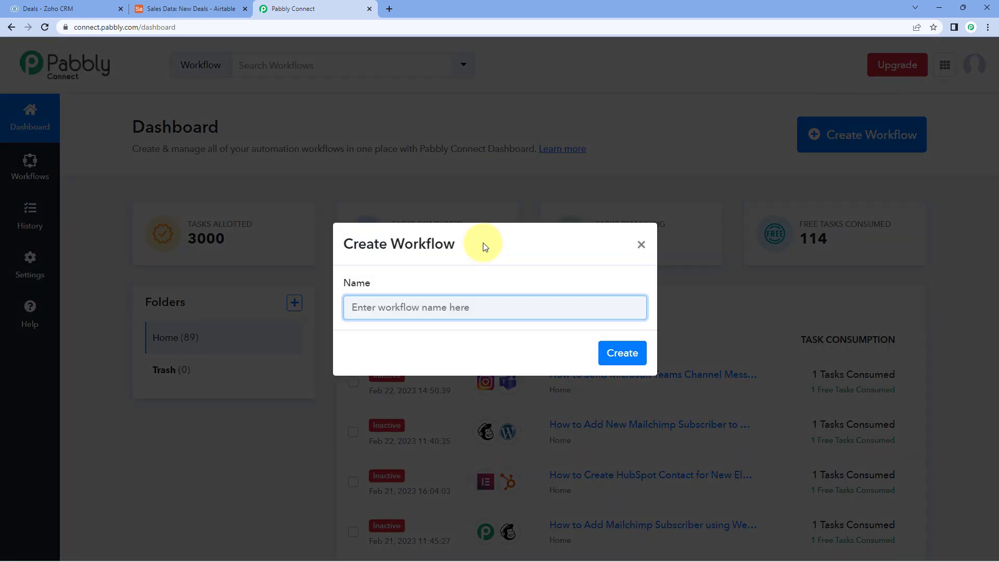
{"action": "type", "text": "Zoho CRM to Airtable"}
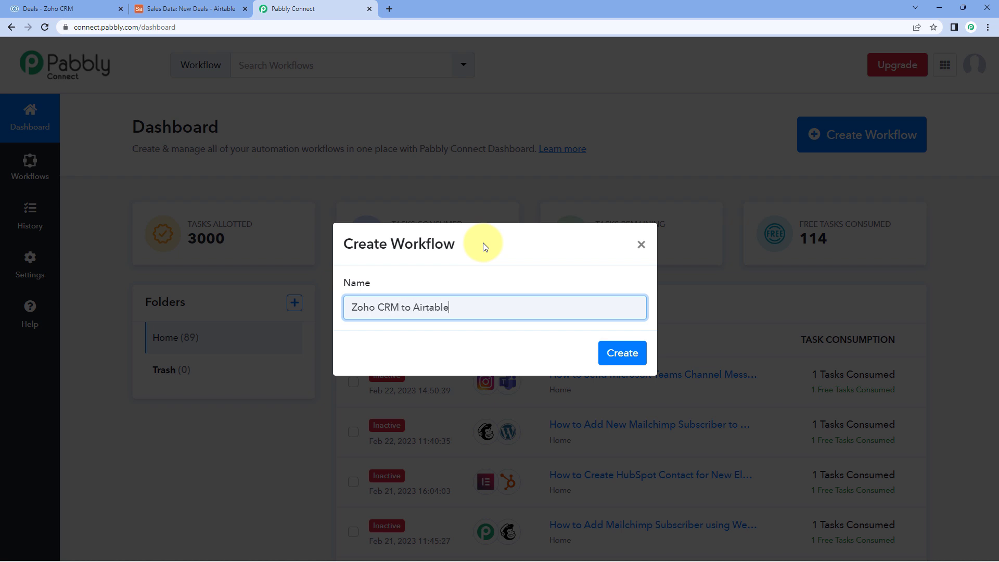
{"action": "left_click", "coordinate": [617, 352]}
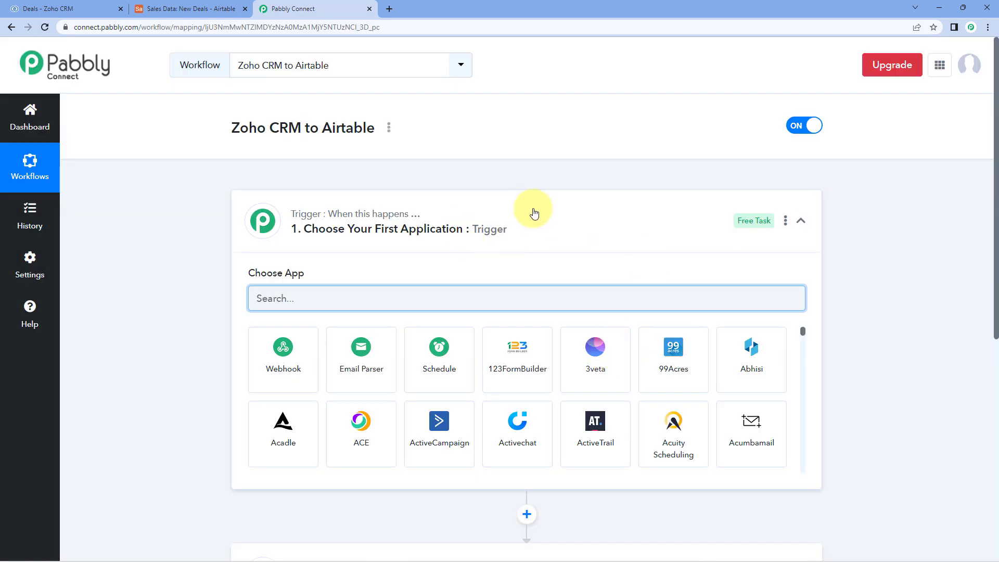
Examine the workflow's trigger and action steps and the existing deals in Zoho CRM.
{"action": "left_click", "coordinate": [534, 214]}
{"action": "scroll", "coordinate": [204, 229], "scroll_direction": "down", "scroll_amount": 1}
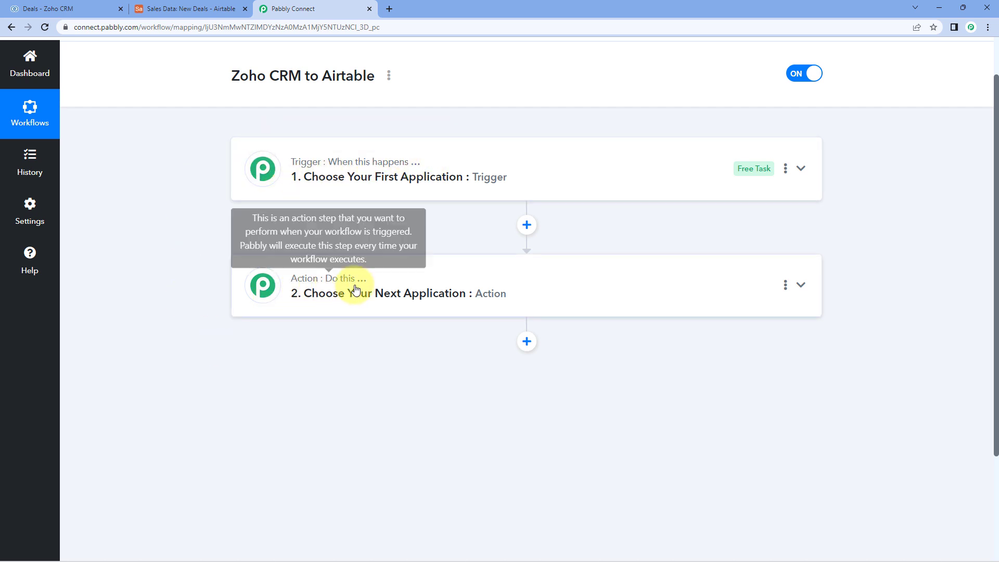
{"action": "left_click", "coordinate": [440, 162]}
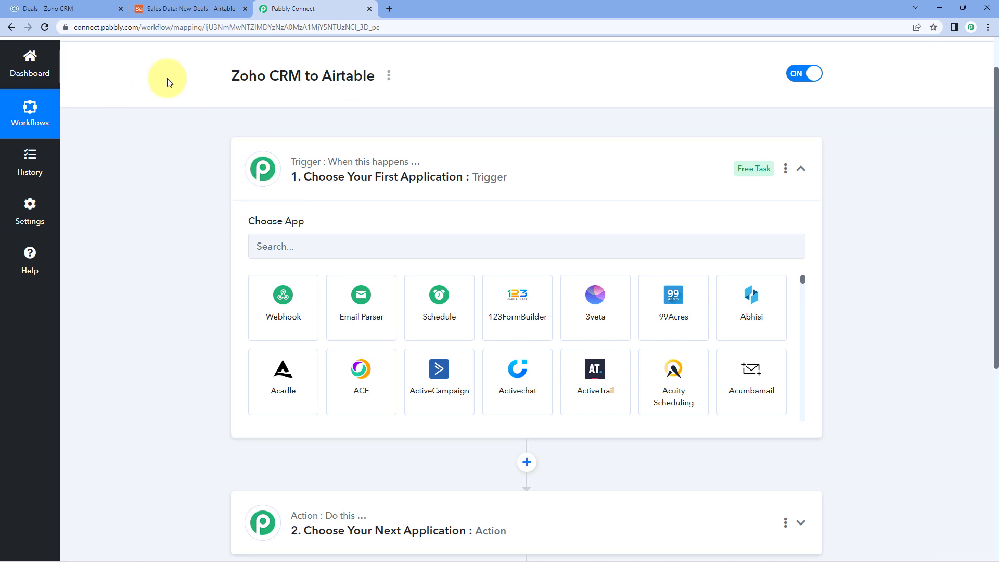
{"action": "left_click", "coordinate": [97, 4]}
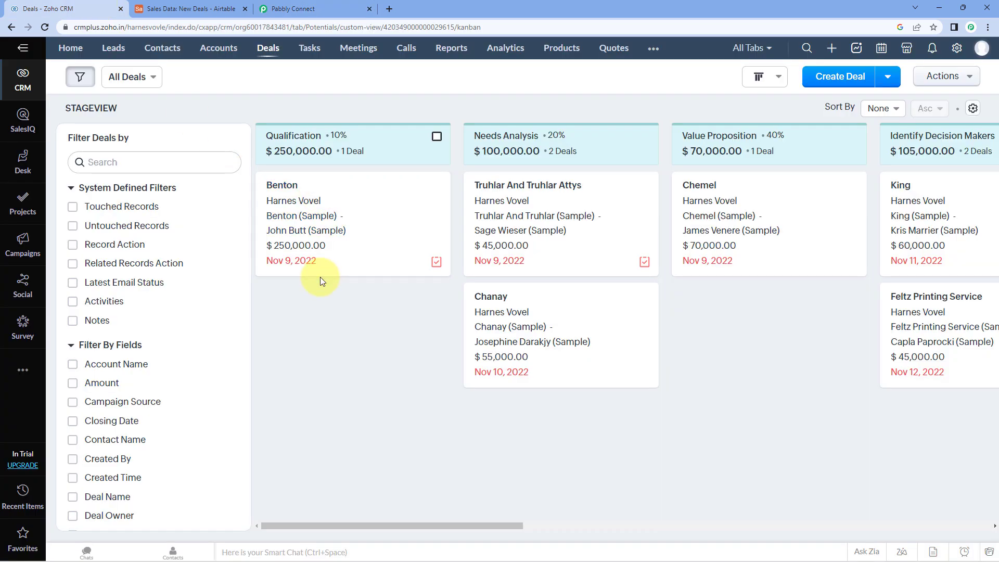
{"action": "left_click", "coordinate": [294, 9]}
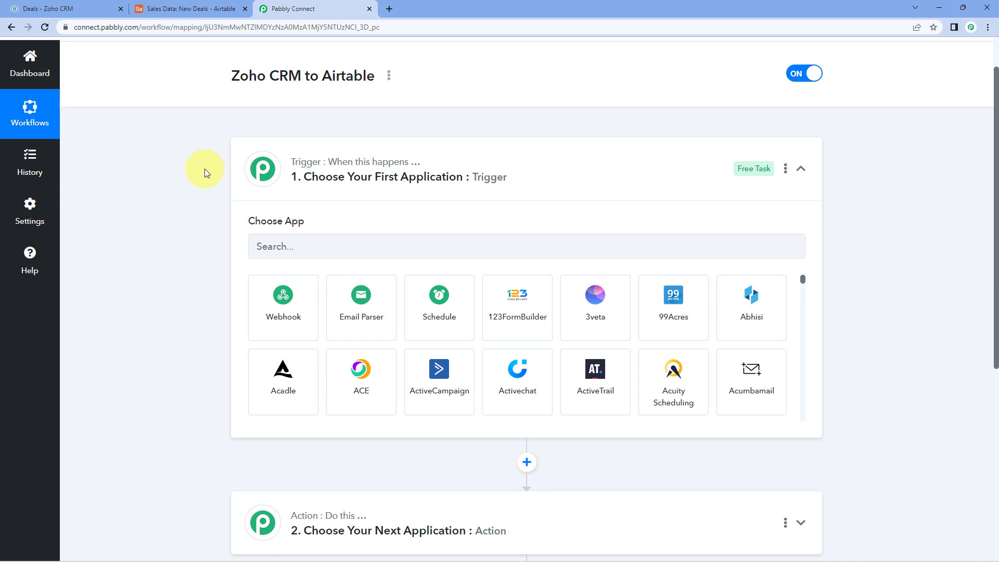
{"action": "scroll", "coordinate": [204, 169], "scroll_direction": "down", "scroll_amount": 3}
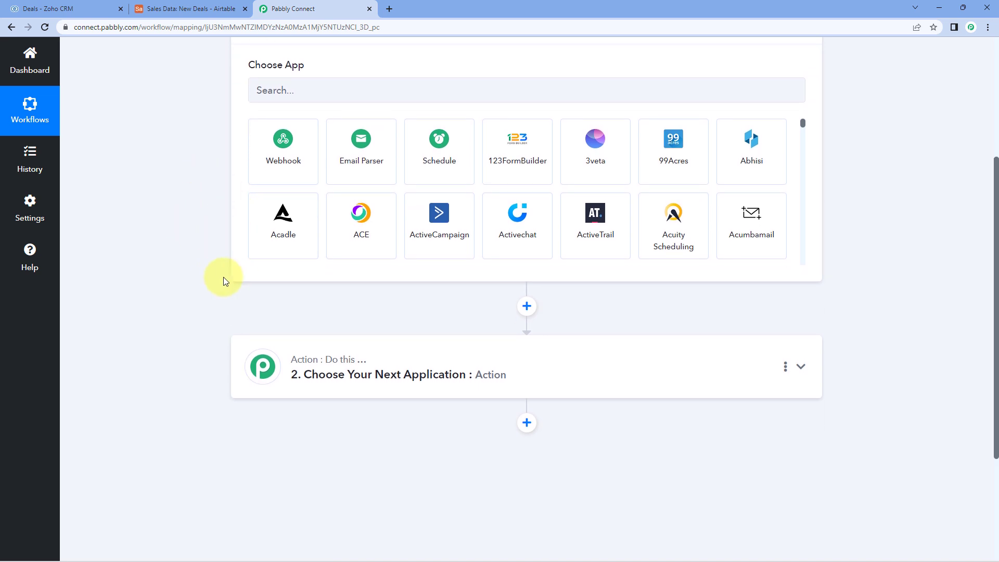
{"action": "scroll", "coordinate": [221, 270], "scroll_direction": "down", "scroll_amount": 1}
{"action": "scroll", "coordinate": [214, 248], "scroll_direction": "up", "scroll_amount": 3}
{"action": "scroll", "coordinate": [207, 254], "scroll_direction": "up", "scroll_amount": 1}
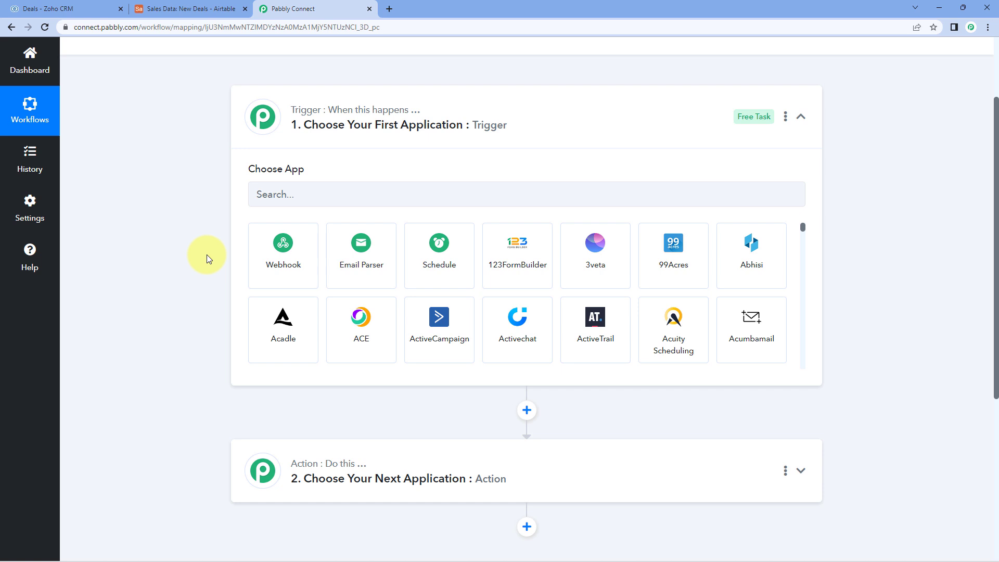
Choose Zoho CRM as the trigger application with the event New Module Entry (Instant).
{"action": "scroll", "coordinate": [207, 254], "scroll_direction": "down", "scroll_amount": 1}
{"action": "left_click", "coordinate": [280, 136]}
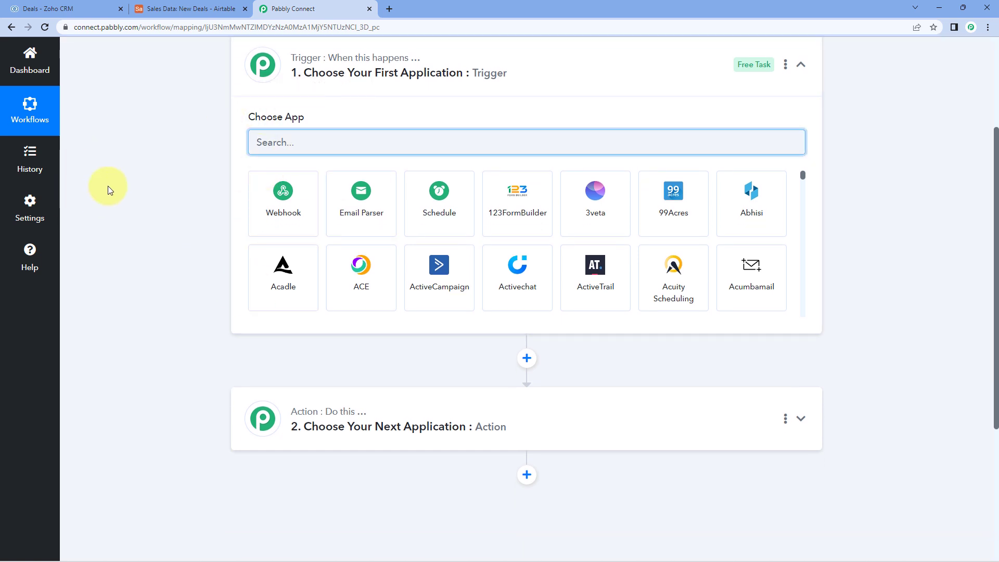
{"action": "type", "text": "Zoho CRM"}
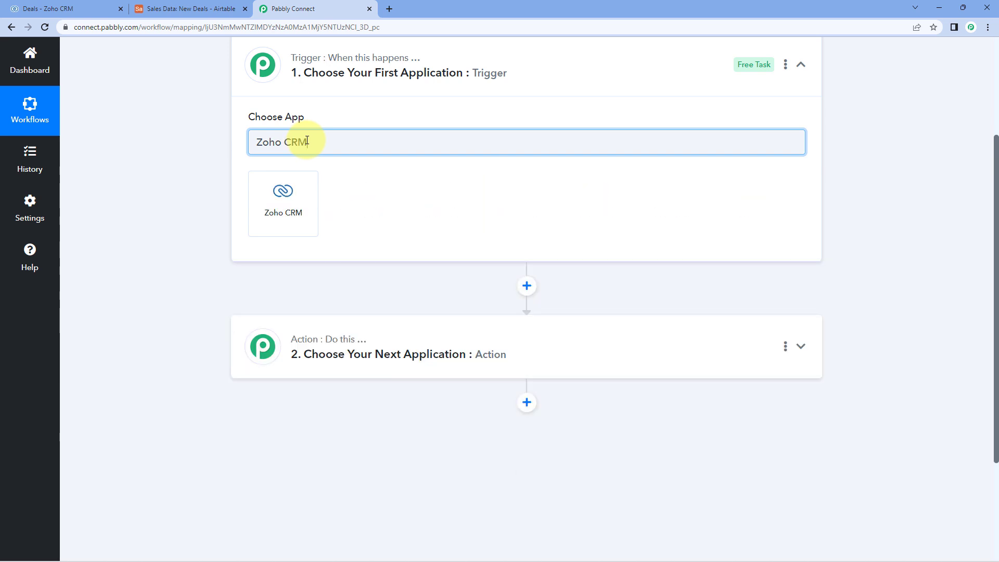
{"action": "left_click", "coordinate": [298, 180]}
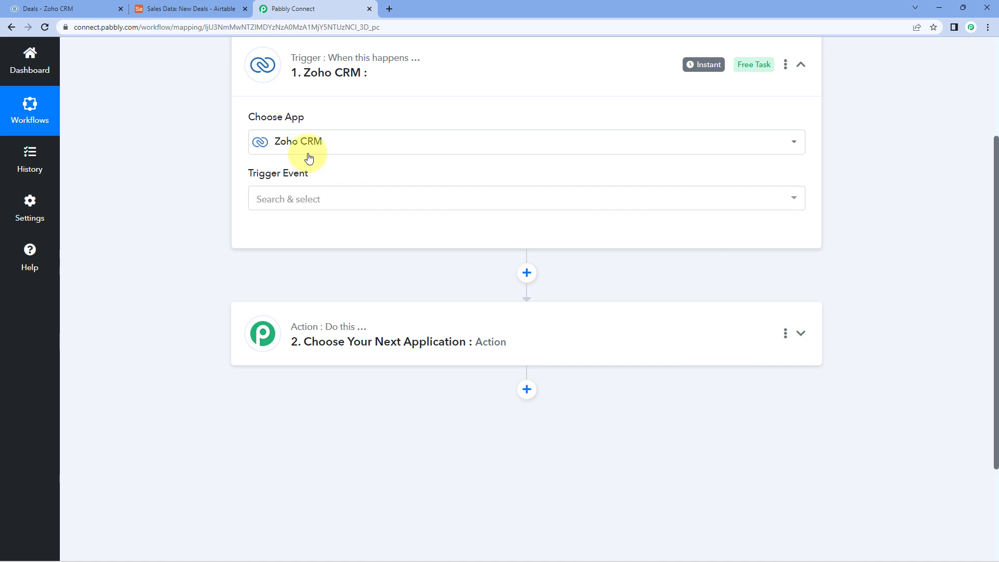
{"action": "left_click", "coordinate": [354, 197]}
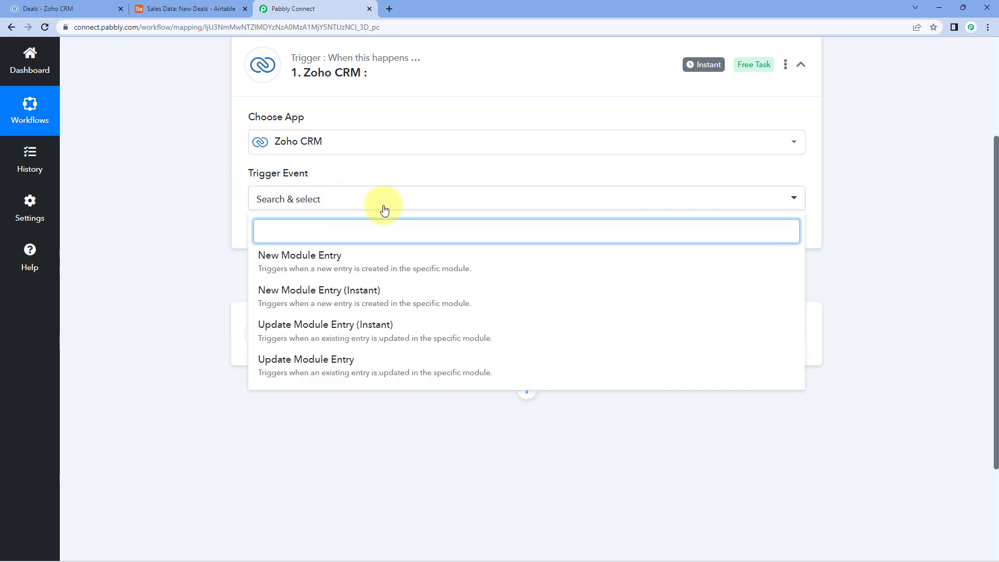
{"action": "left_click", "coordinate": [417, 292]}
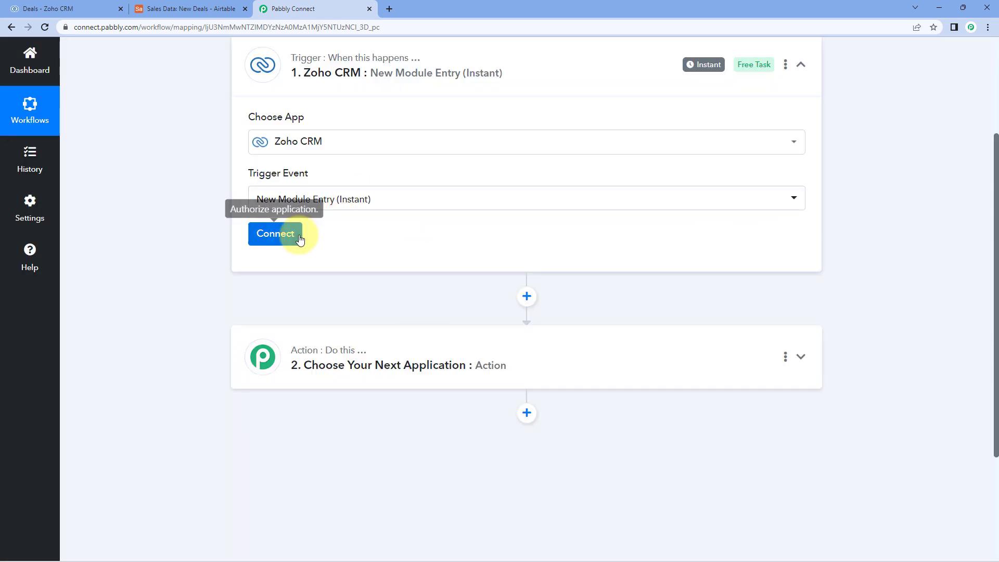
Start adding a new Zoho CRM connection for the trigger.
{"action": "left_click", "coordinate": [300, 239]}
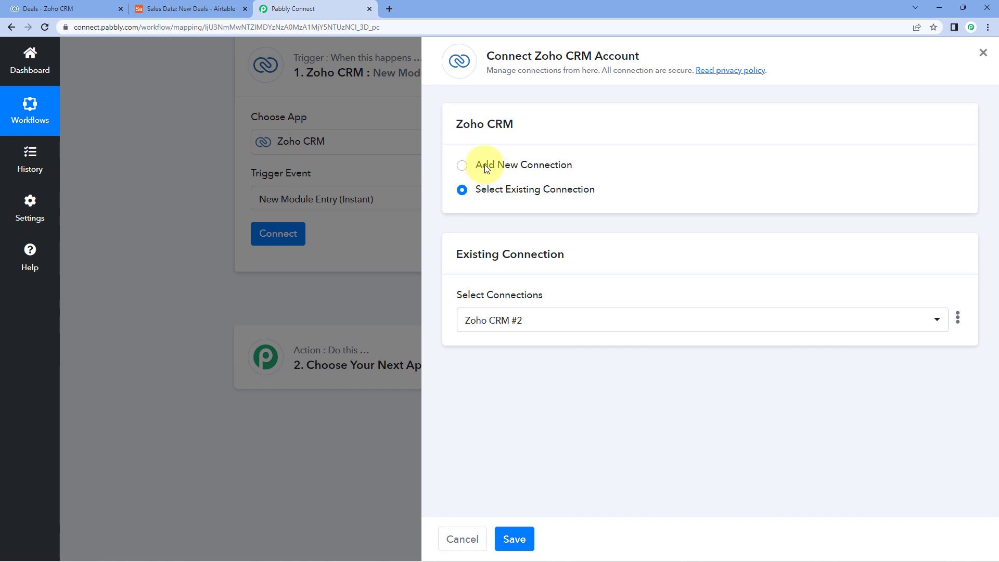
{"action": "left_click", "coordinate": [461, 165]}
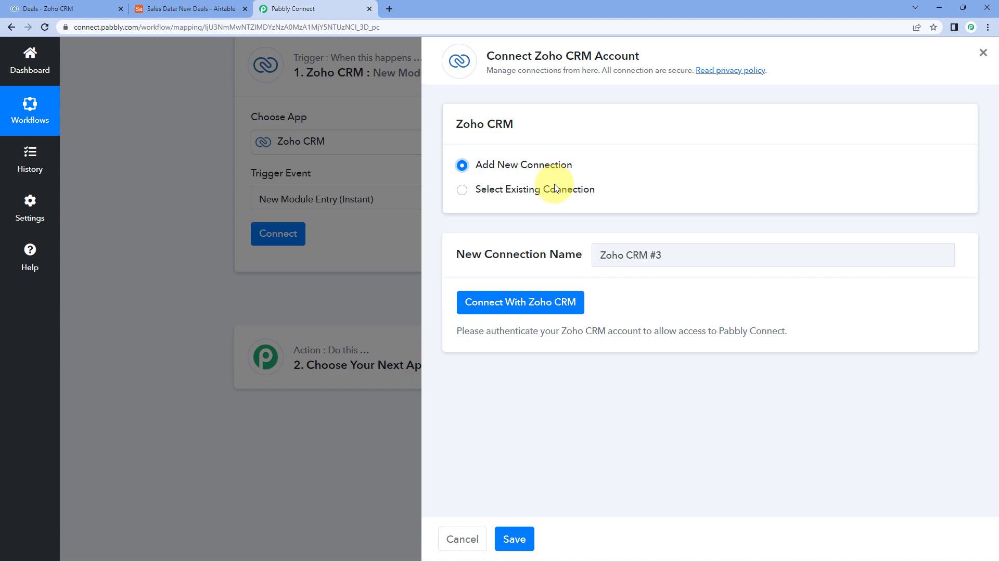
{"action": "left_click", "coordinate": [525, 307]}
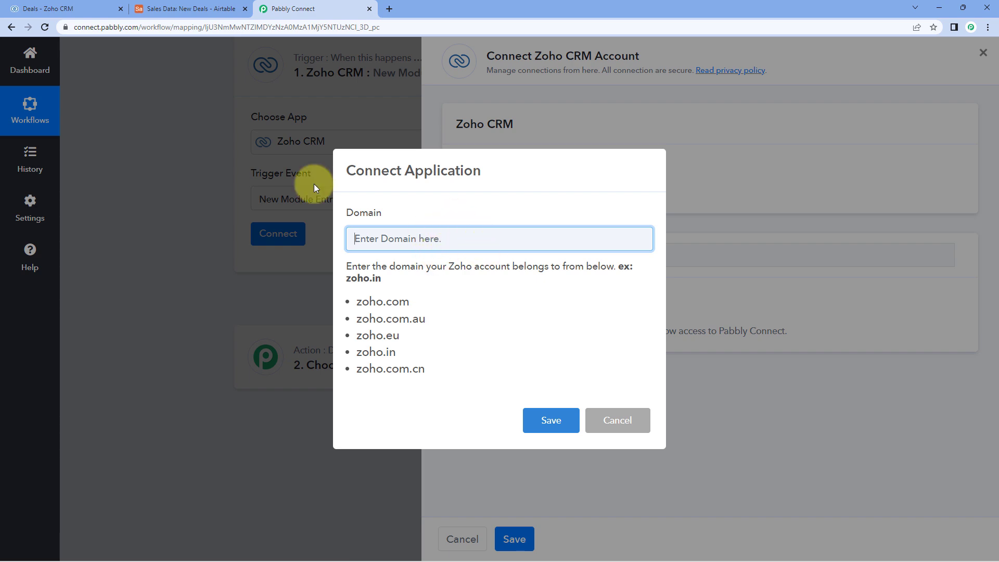
Copy the domain zoho.in from the Zoho CRM page address and submit it as the connection's domain in Pabbly Connect.
{"action": "left_click", "coordinate": [52, 8]}
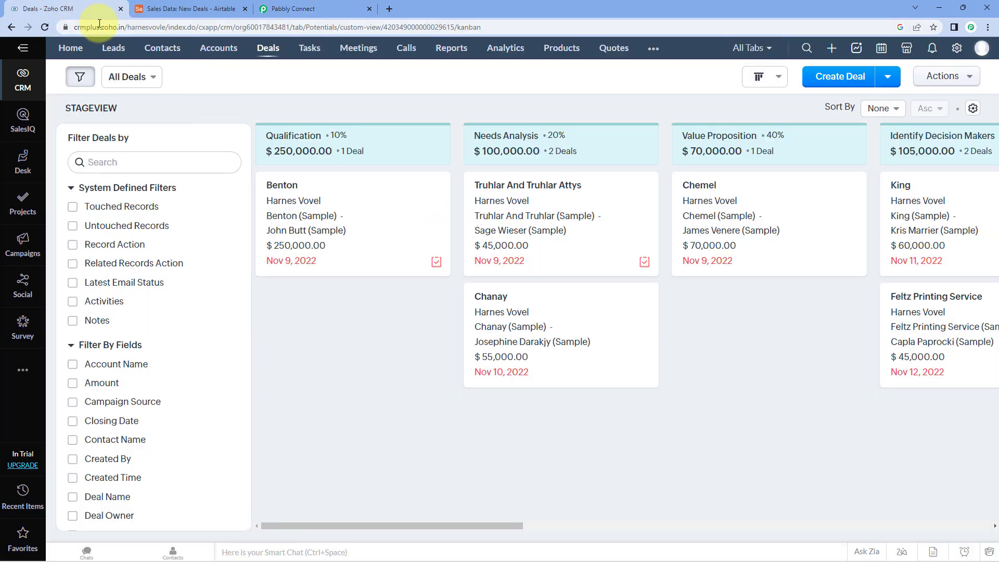
{"action": "left_click", "coordinate": [125, 27]}
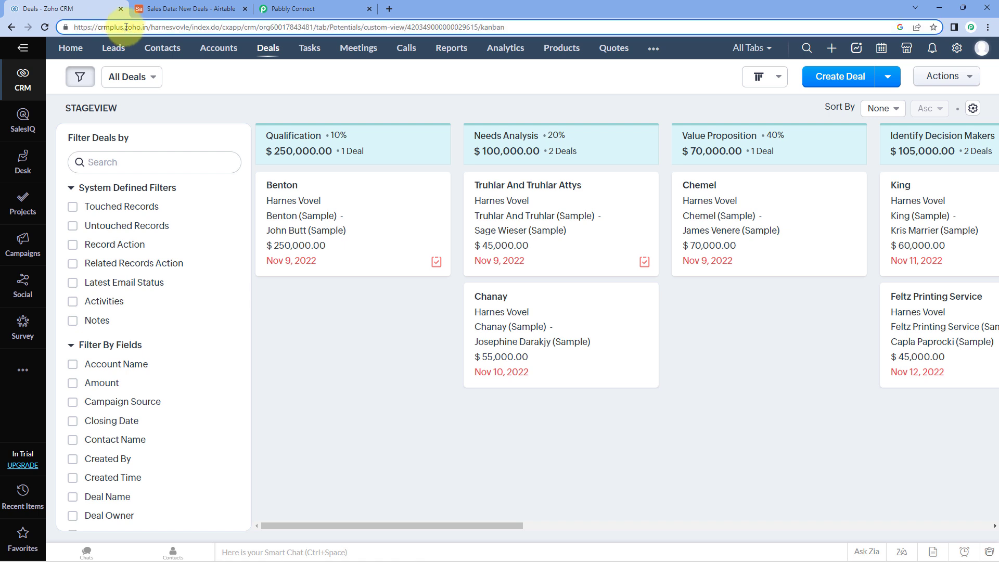
{"action": "left_click_drag", "start_coordinate": [125, 27], "coordinate": [148, 27]}
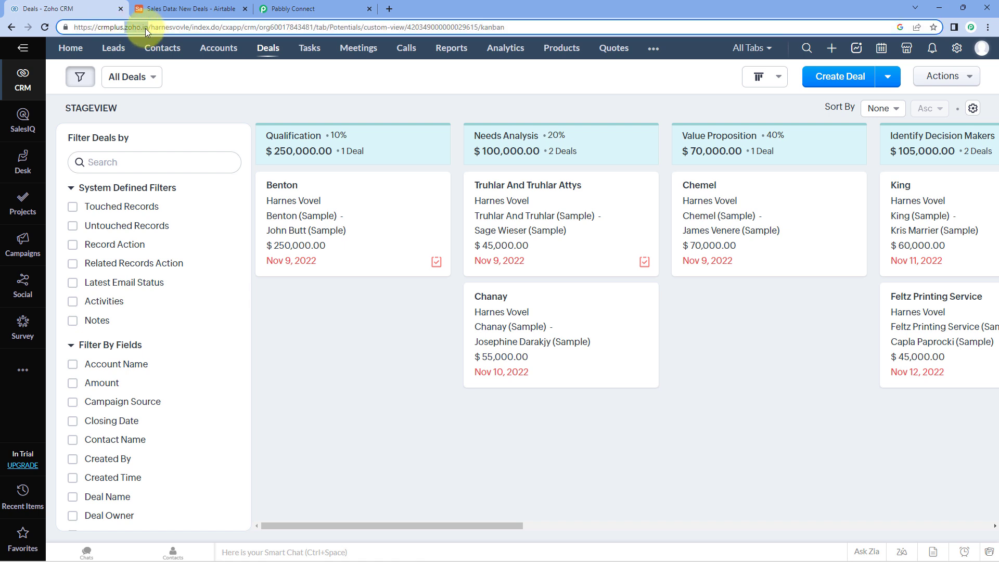
{"action": "right_click", "coordinate": [138, 26]}
{"action": "left_click", "coordinate": [175, 103]}
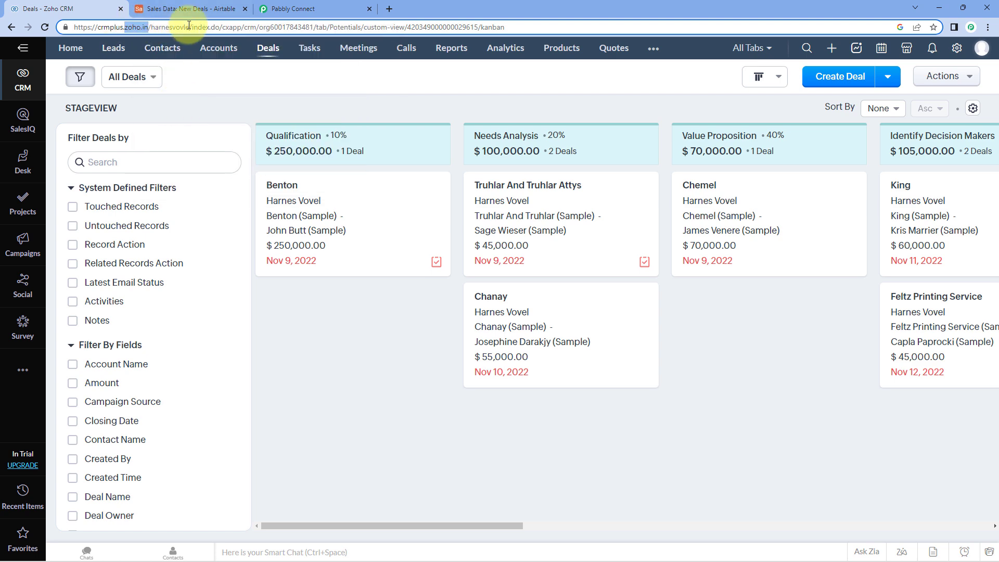
{"action": "left_click", "coordinate": [292, 9]}
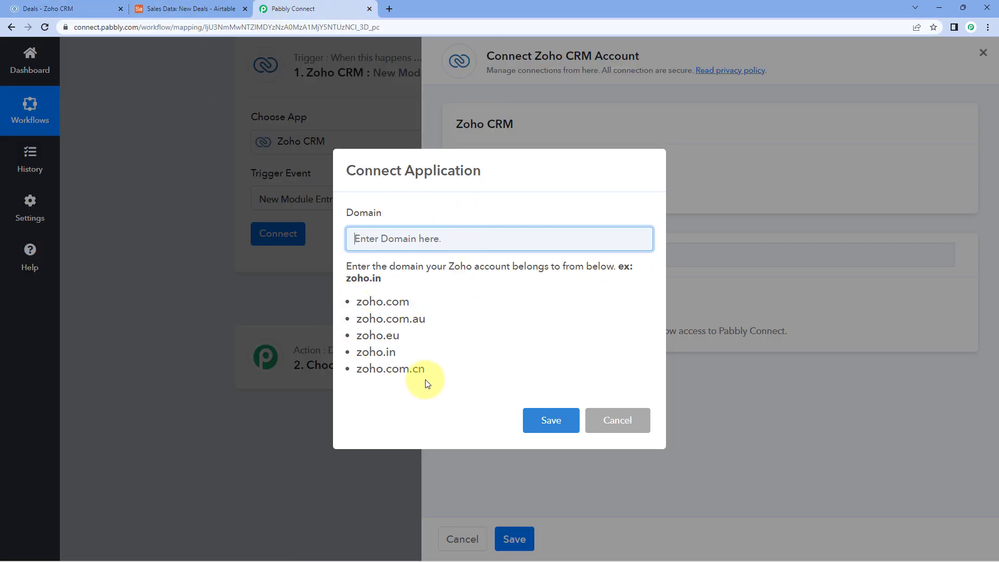
{"action": "right_click", "coordinate": [371, 240]}
{"action": "left_click", "coordinate": [425, 324]}
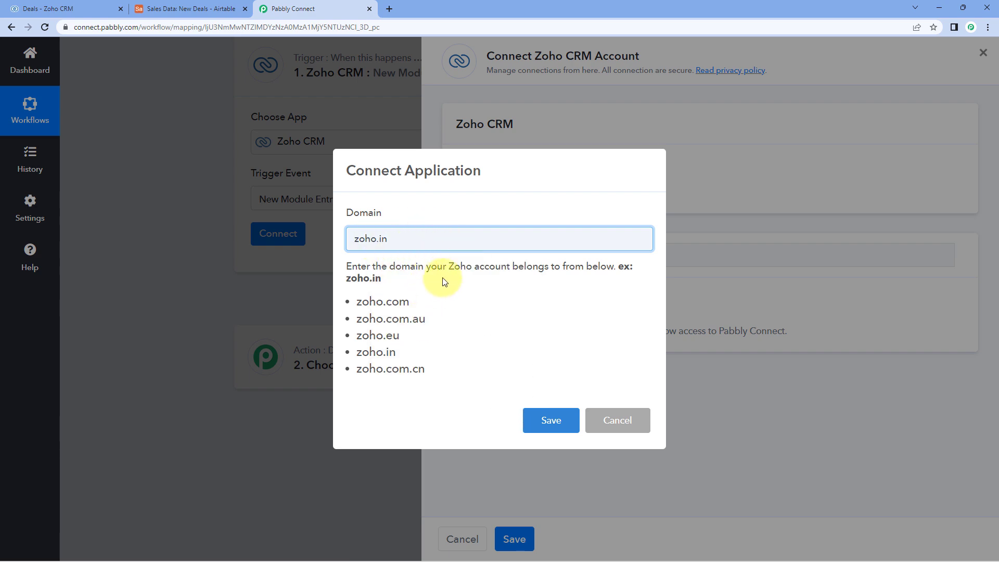
{"action": "left_click", "coordinate": [549, 418]}
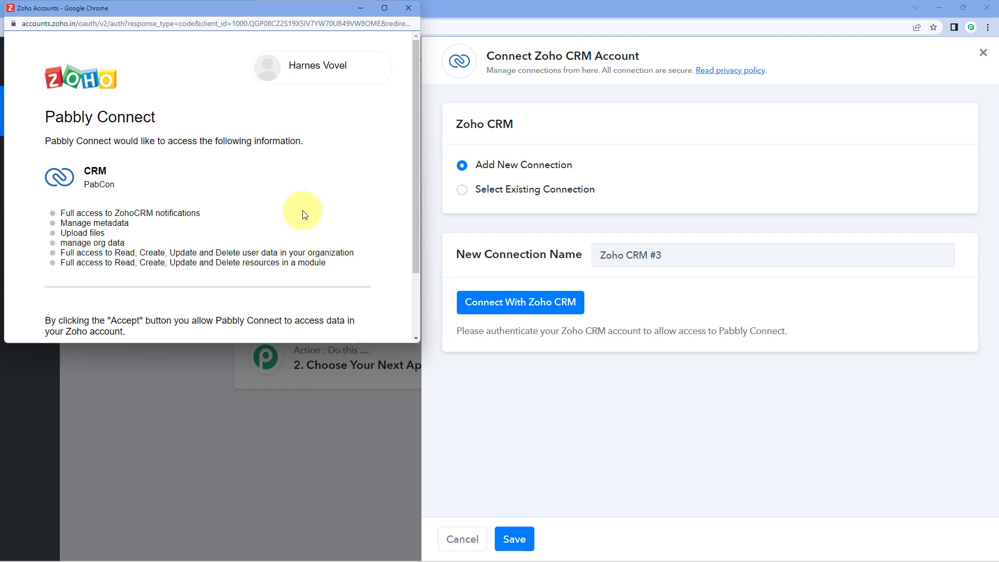
Accept Pabbly Connect's access request in the Zoho authorization window.
{"action": "left_click_drag", "start_coordinate": [232, 11], "coordinate": [235, 36]}
{"action": "left_click", "coordinate": [37, 8]}
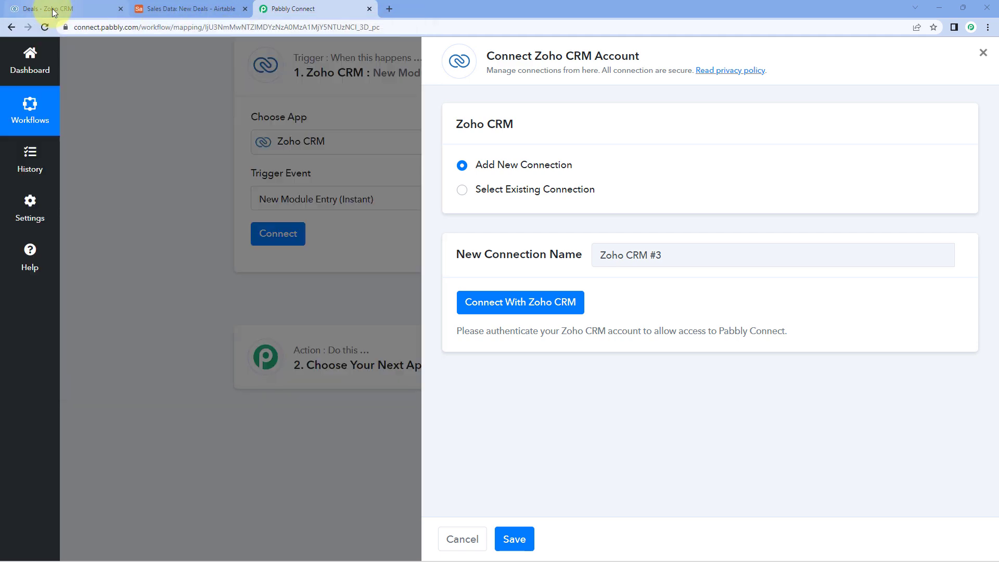
{"action": "left_click", "coordinate": [285, 11]}
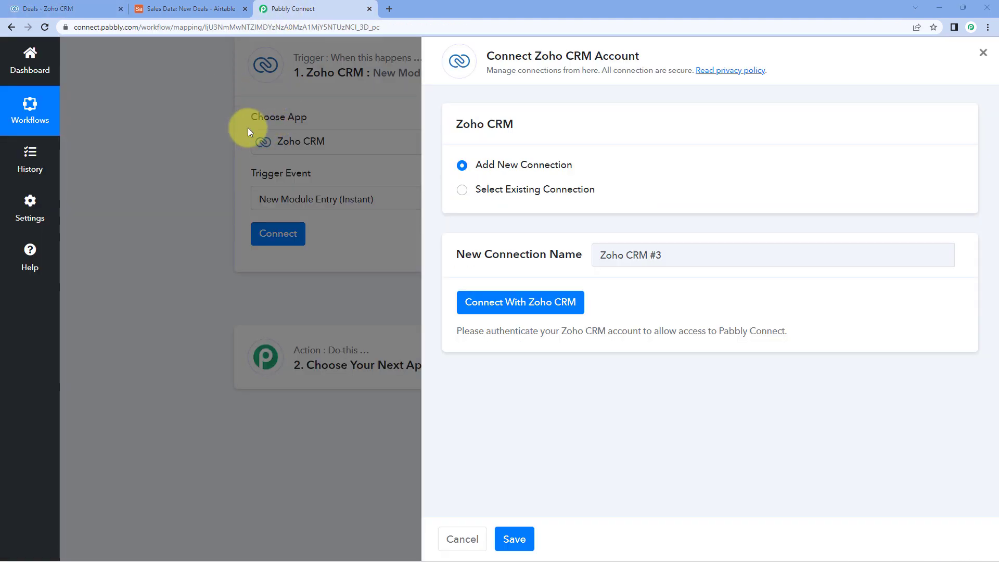
{"action": "key", "text": "alt+Tab"}
{"action": "scroll", "coordinate": [253, 182], "scroll_direction": "down", "scroll_amount": 2}
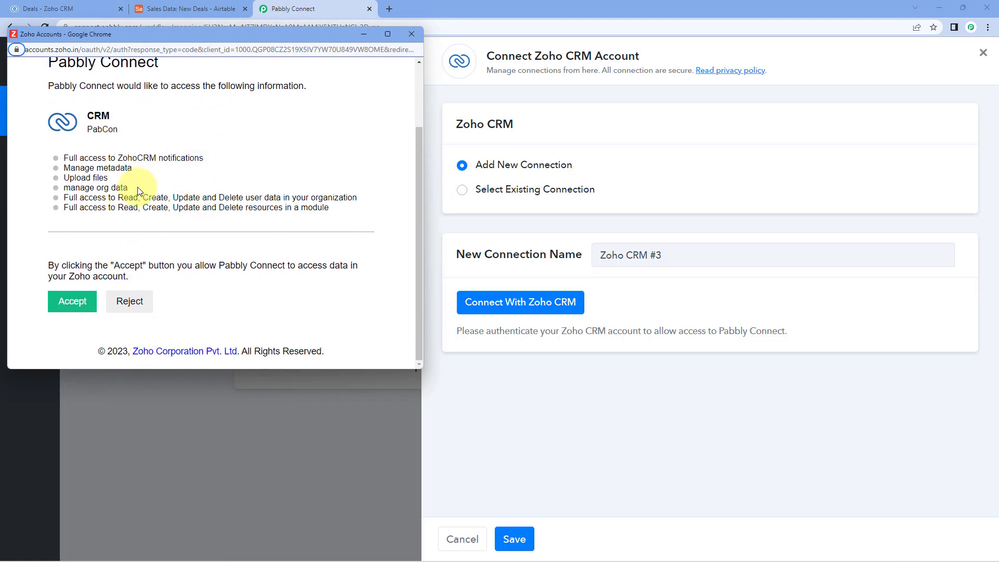
{"action": "left_click", "coordinate": [78, 301]}
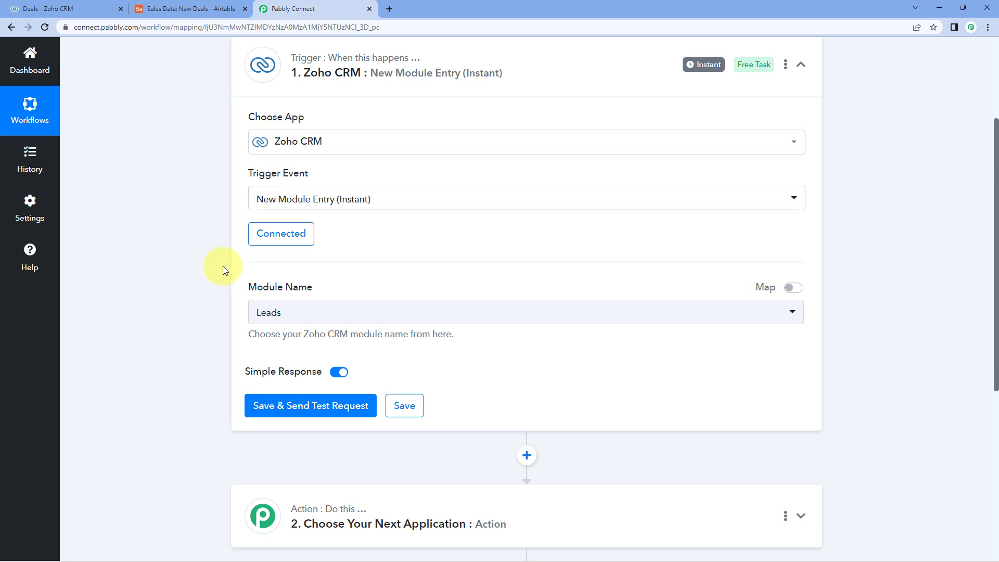
Set the trigger's module name to Deals, then save the trigger and send a test request.
{"action": "scroll", "coordinate": [277, 268], "scroll_direction": "down", "scroll_amount": 1}
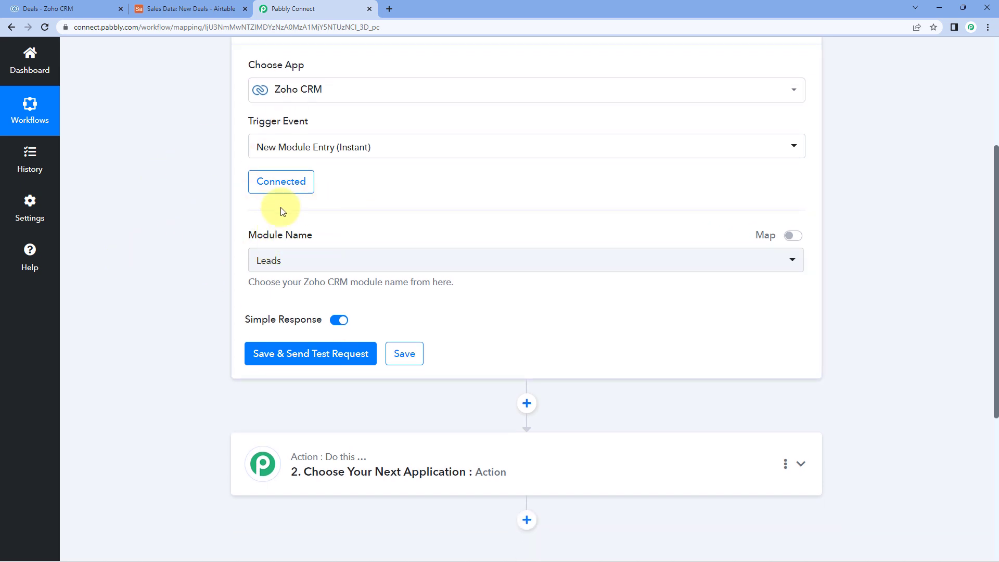
{"action": "left_click", "coordinate": [461, 263]}
{"action": "scroll", "coordinate": [220, 245], "scroll_direction": "down", "scroll_amount": 1}
{"action": "scroll", "coordinate": [316, 323], "scroll_direction": "down", "scroll_amount": 3}
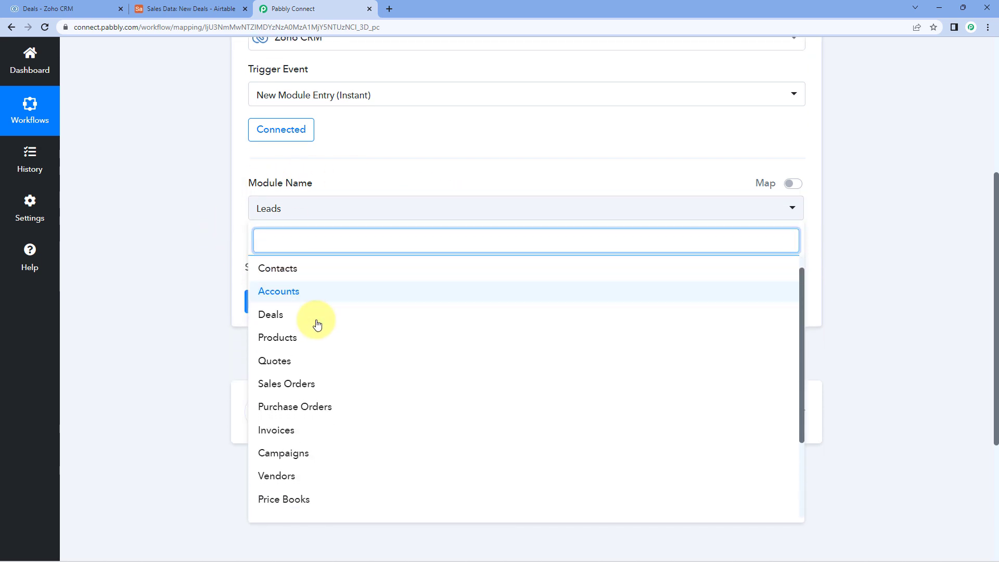
{"action": "scroll", "coordinate": [318, 323], "scroll_direction": "up", "scroll_amount": 3}
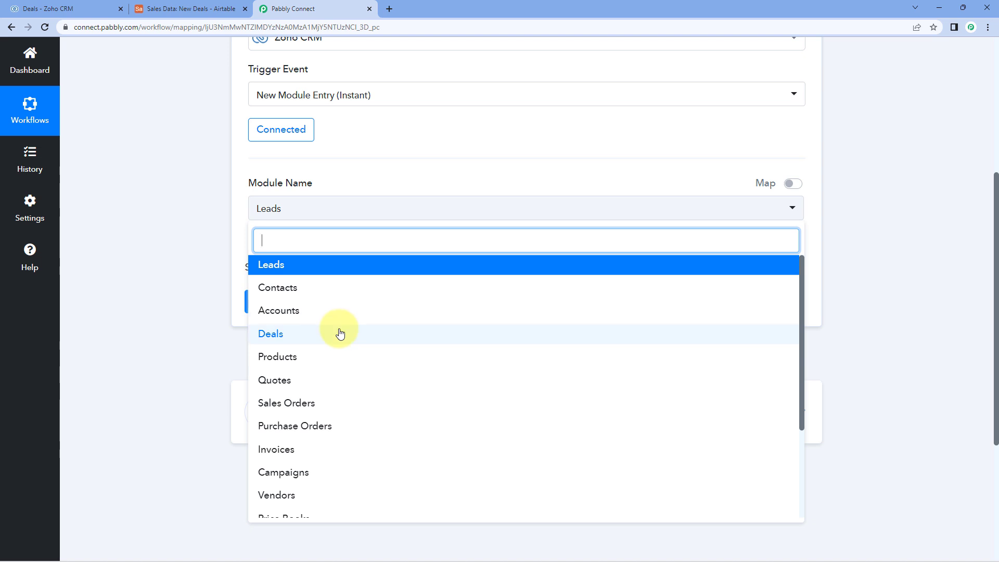
{"action": "left_click", "coordinate": [294, 336]}
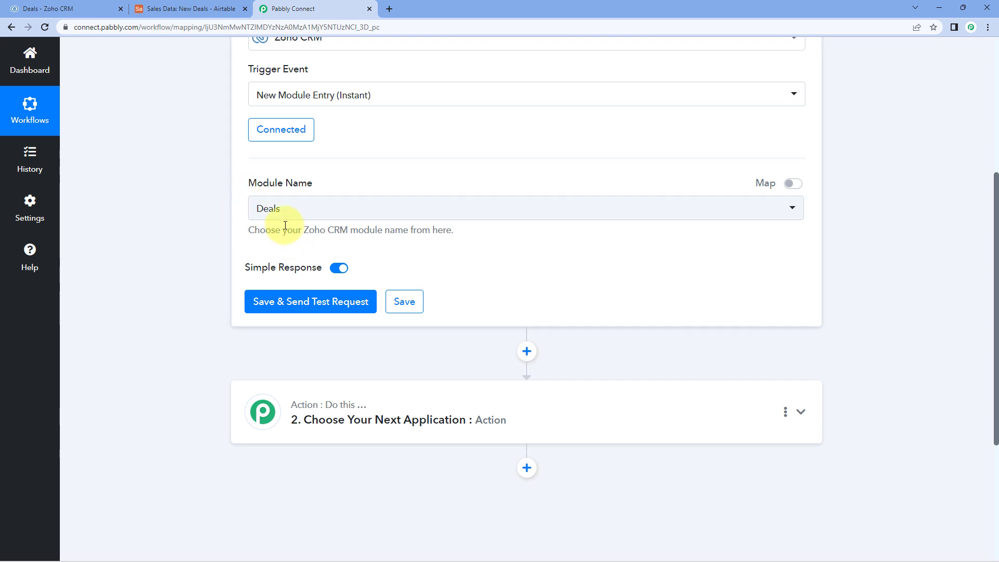
{"action": "left_click", "coordinate": [317, 300]}
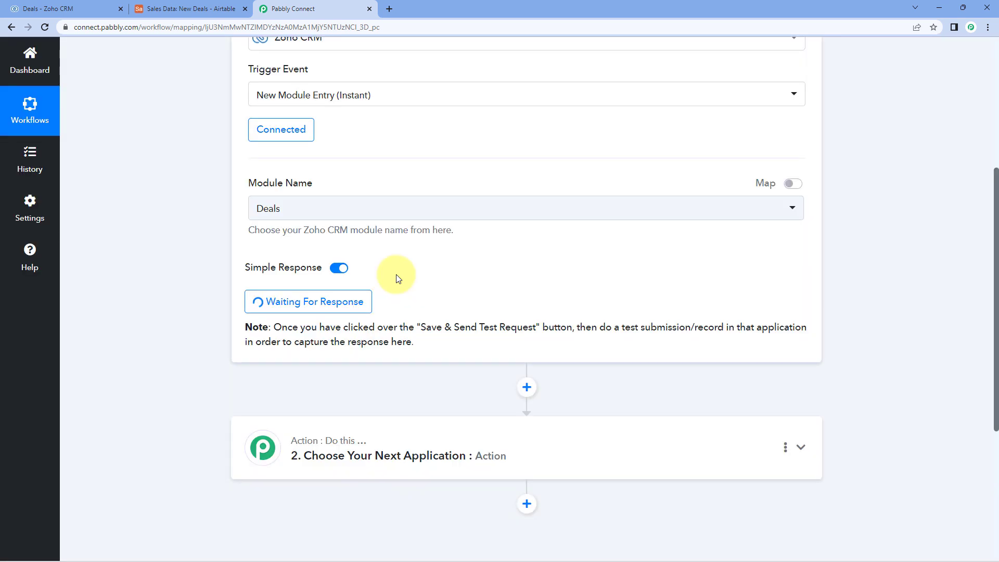
{"action": "scroll", "coordinate": [398, 278], "scroll_direction": "up", "scroll_amount": 2}
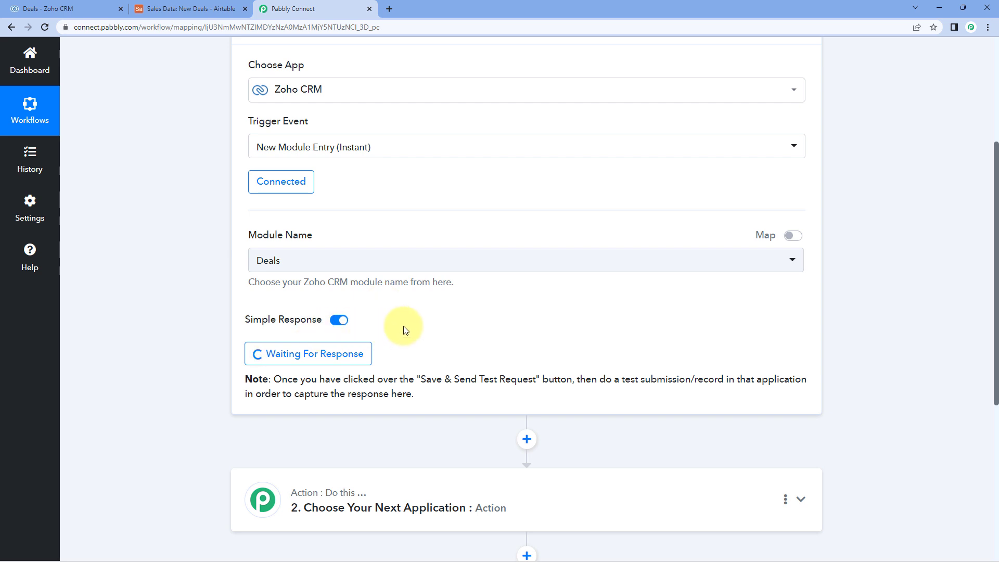
Switch to Zoho CRM and start a new deal named Test Deal.
{"action": "scroll", "coordinate": [406, 330], "scroll_direction": "up", "scroll_amount": 1}
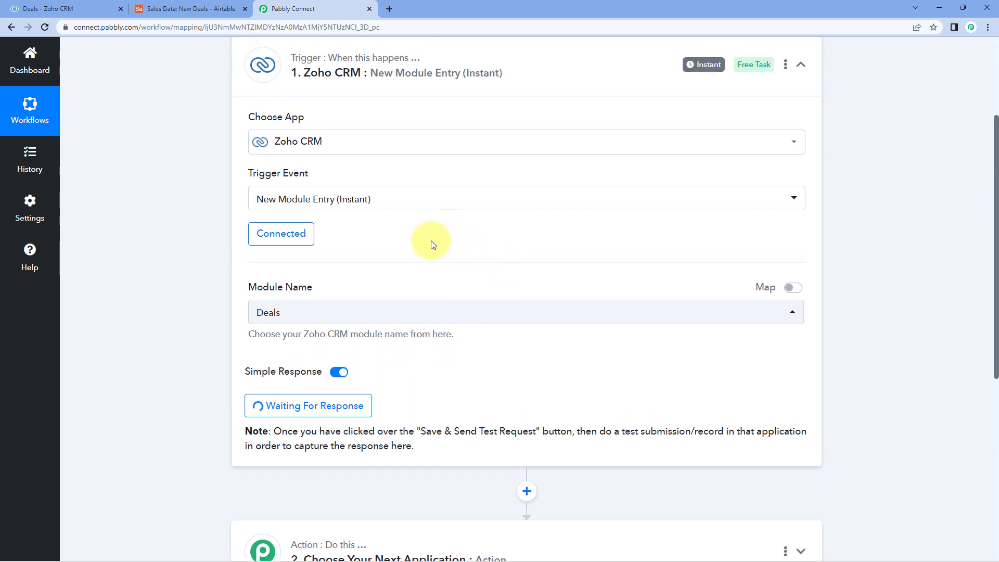
{"action": "left_click", "coordinate": [88, 5]}
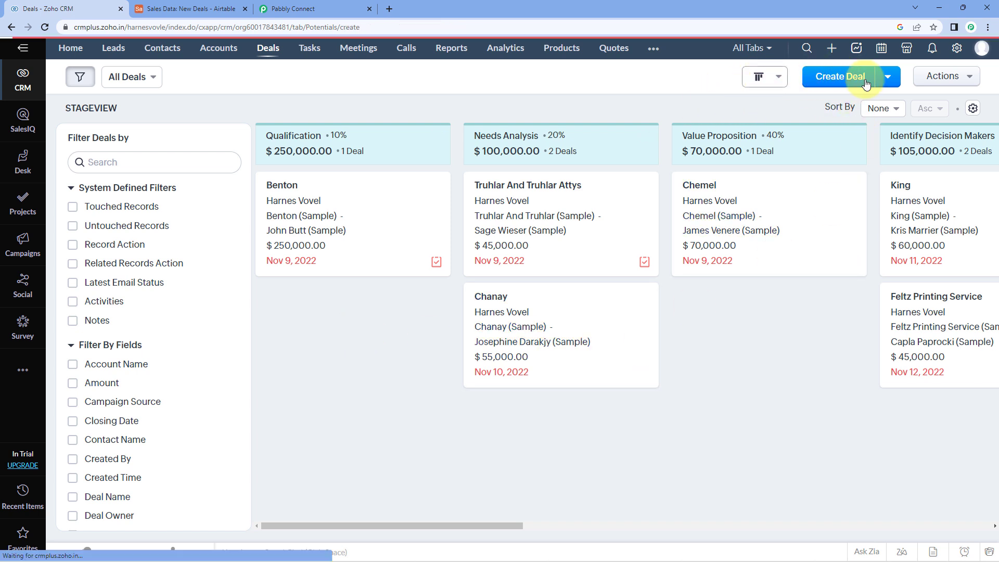
{"action": "left_click", "coordinate": [840, 76]}
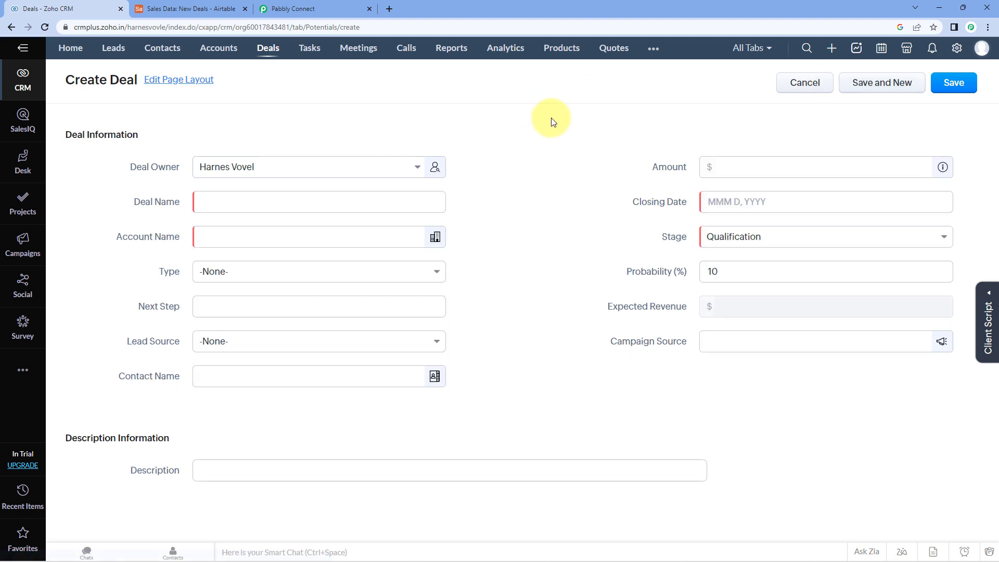
{"action": "left_click", "coordinate": [334, 196]}
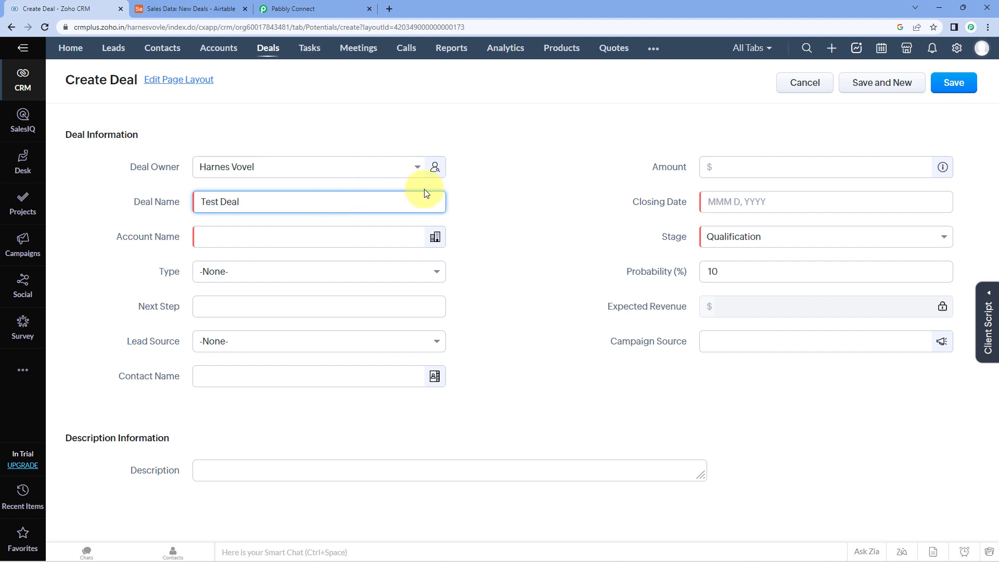
Set the deal's amount to 5000 and its closing date to Feb 24, 2023.
{"action": "left_click", "coordinate": [791, 163]}
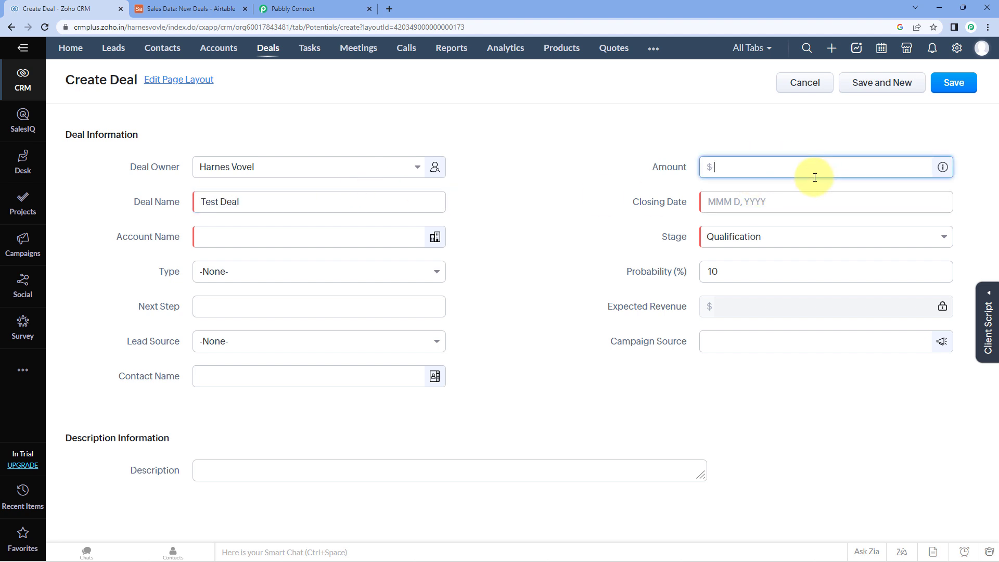
{"action": "type", "text": "5000"}
{"action": "left_click", "coordinate": [804, 196]}
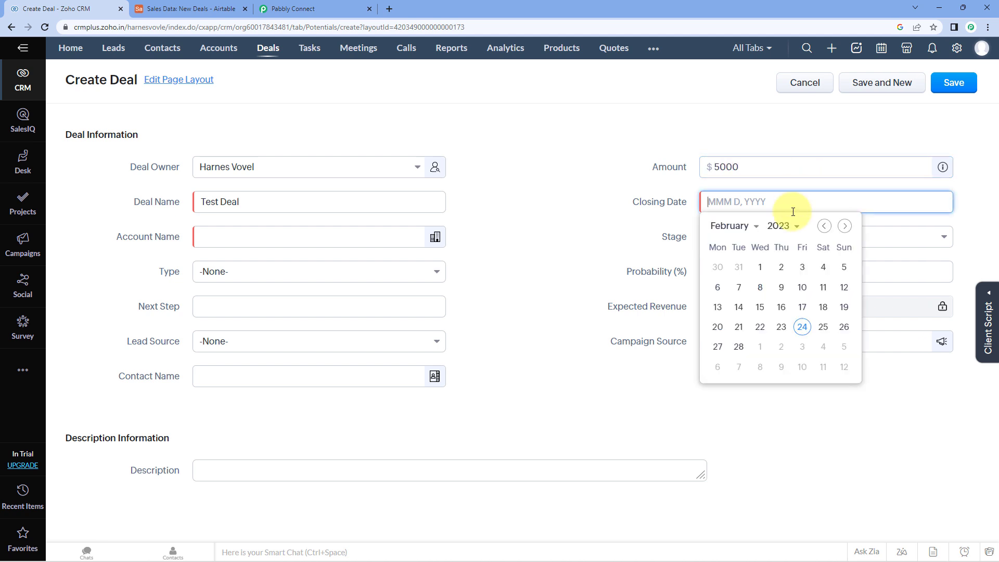
{"action": "left_click", "coordinate": [802, 326]}
Choose King (Sample) as the deal's account name.
{"action": "left_click", "coordinate": [157, 242]}
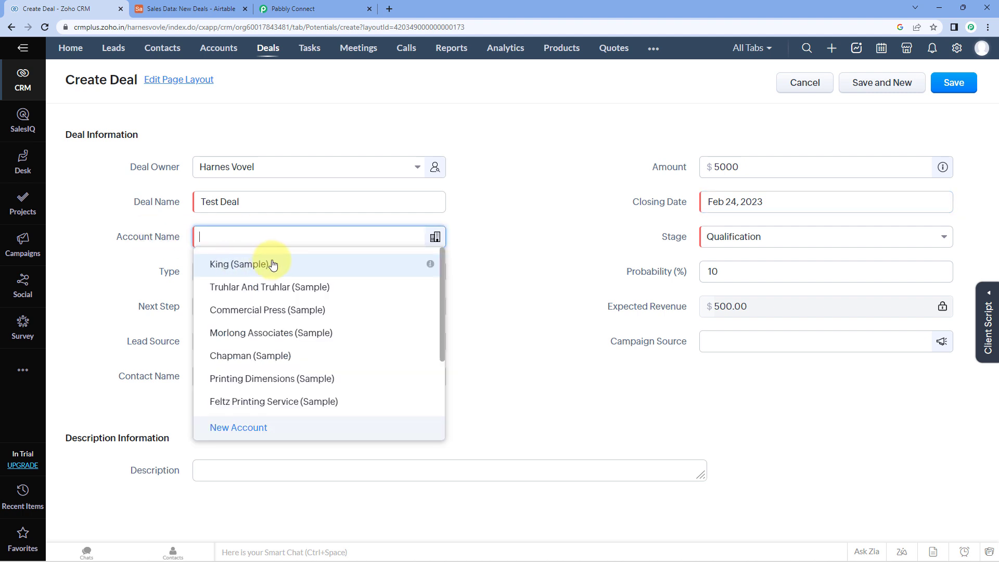
{"action": "scroll", "coordinate": [283, 319], "scroll_direction": "down", "scroll_amount": 2}
{"action": "scroll", "coordinate": [283, 318], "scroll_direction": "up", "scroll_amount": 2}
{"action": "scroll", "coordinate": [298, 424], "scroll_direction": "down", "scroll_amount": 1}
{"action": "scroll", "coordinate": [283, 312], "scroll_direction": "up", "scroll_amount": 1}
{"action": "left_click", "coordinate": [280, 264]}
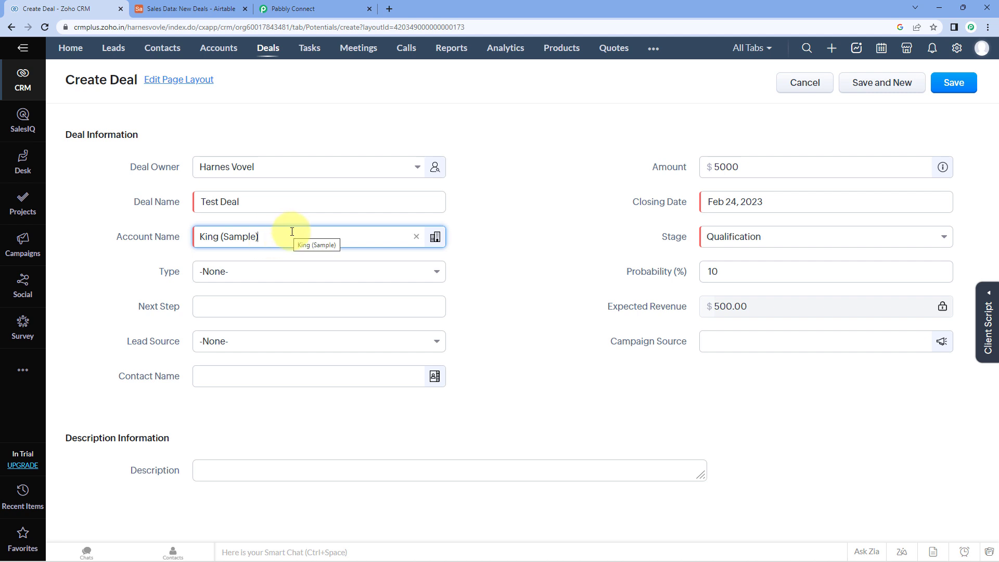
Set the deal's stage to Needs Analysis.
{"action": "left_click", "coordinate": [811, 239]}
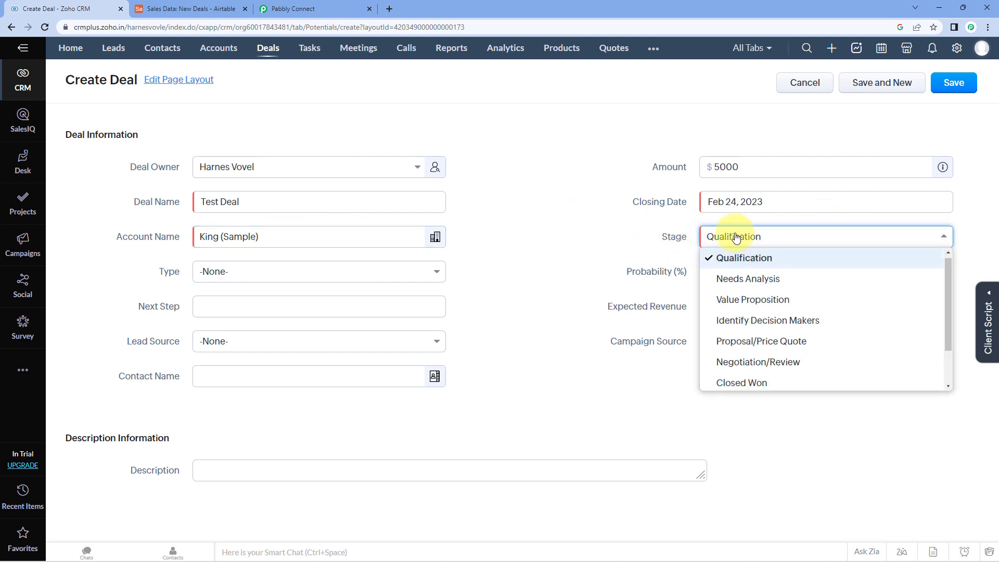
{"action": "left_click", "coordinate": [752, 283]}
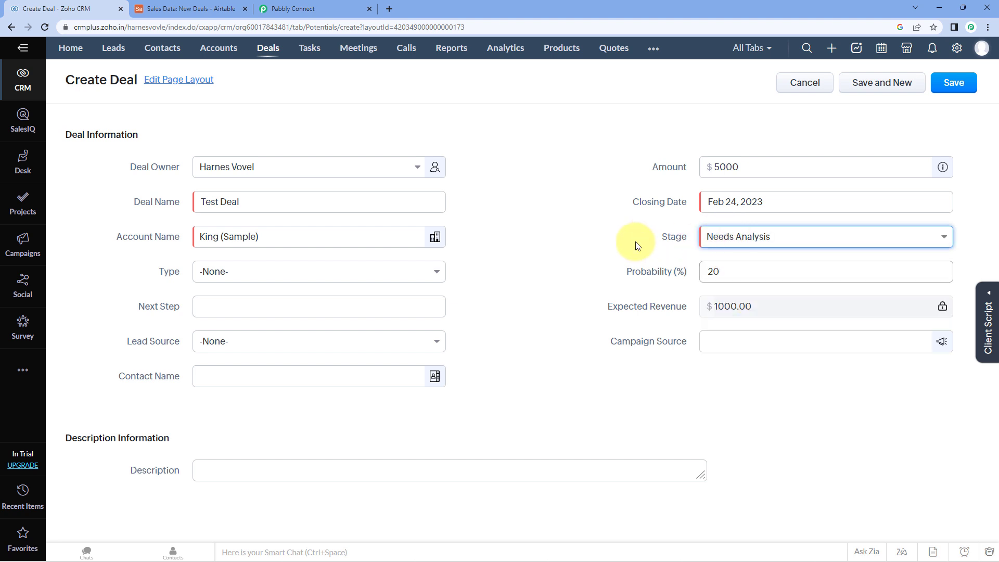
{"action": "left_click", "coordinate": [770, 239]}
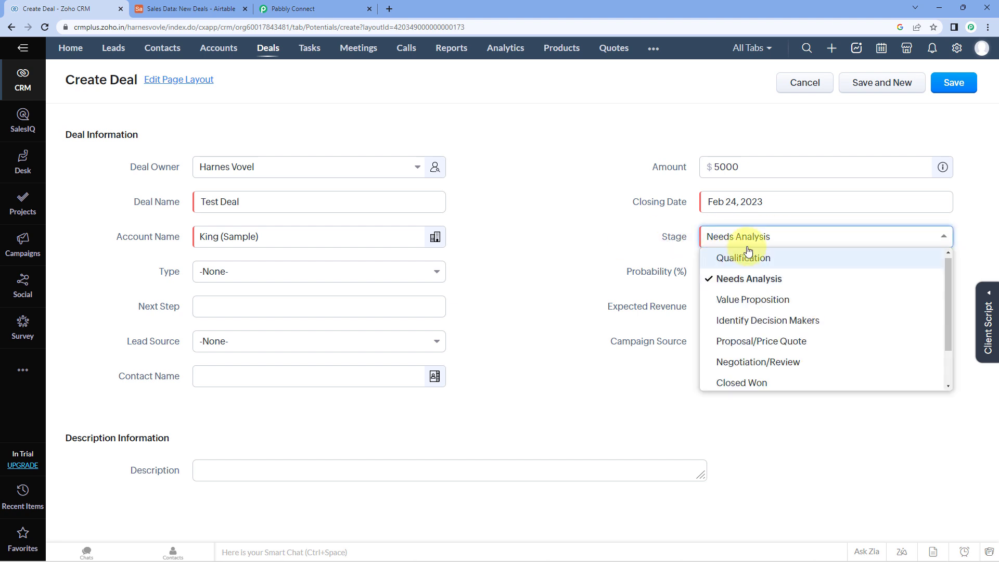
{"action": "left_click", "coordinate": [592, 255]}
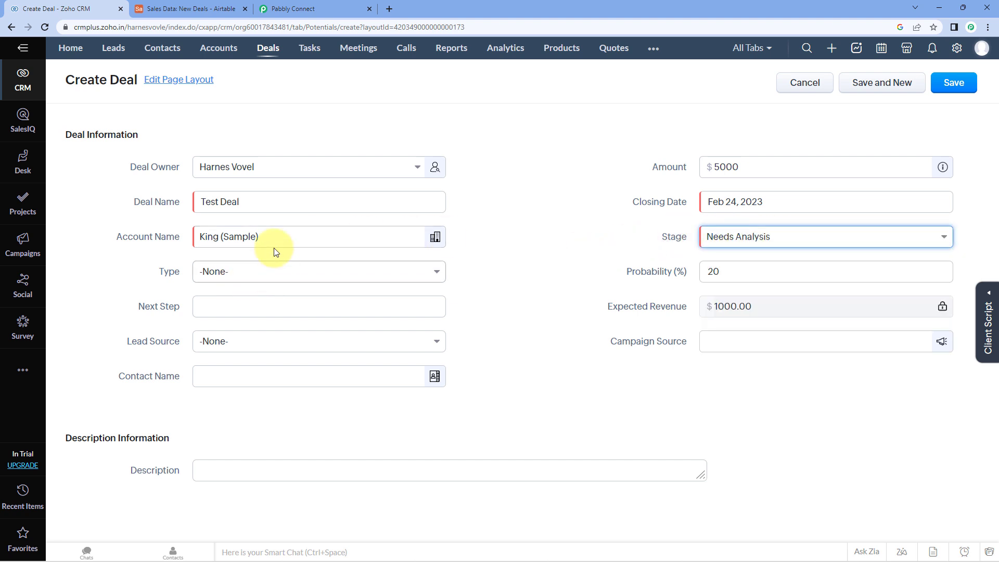
Set the deal's type to Existing Business and its probability to 85 percent.
{"action": "left_click", "coordinate": [247, 273]}
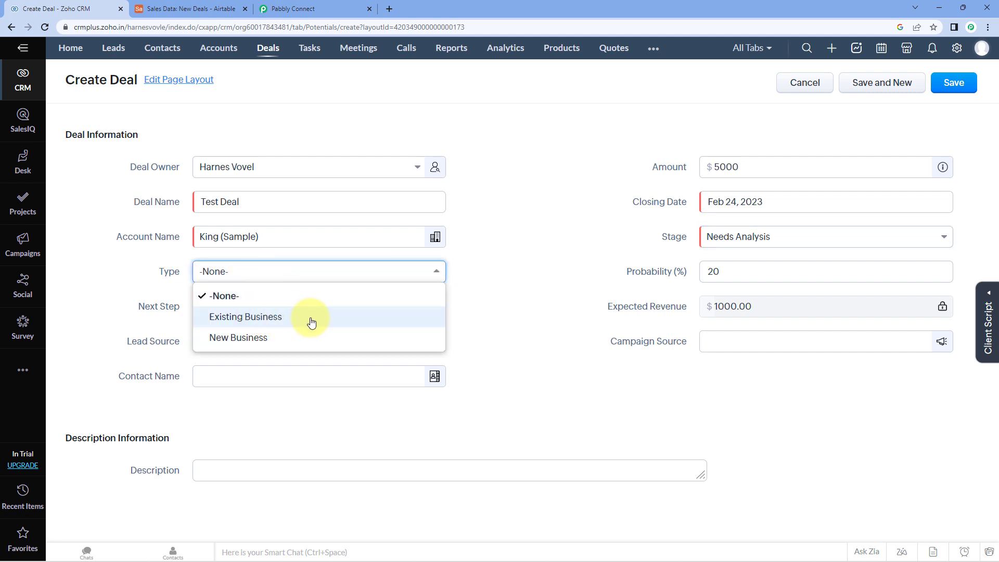
{"action": "left_click", "coordinate": [291, 319]}
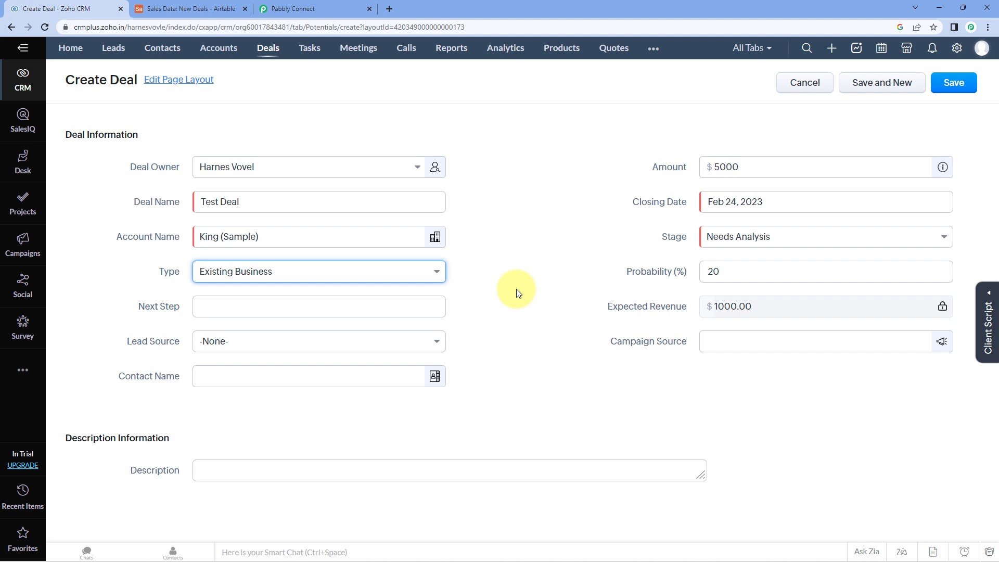
{"action": "left_click", "coordinate": [798, 271]}
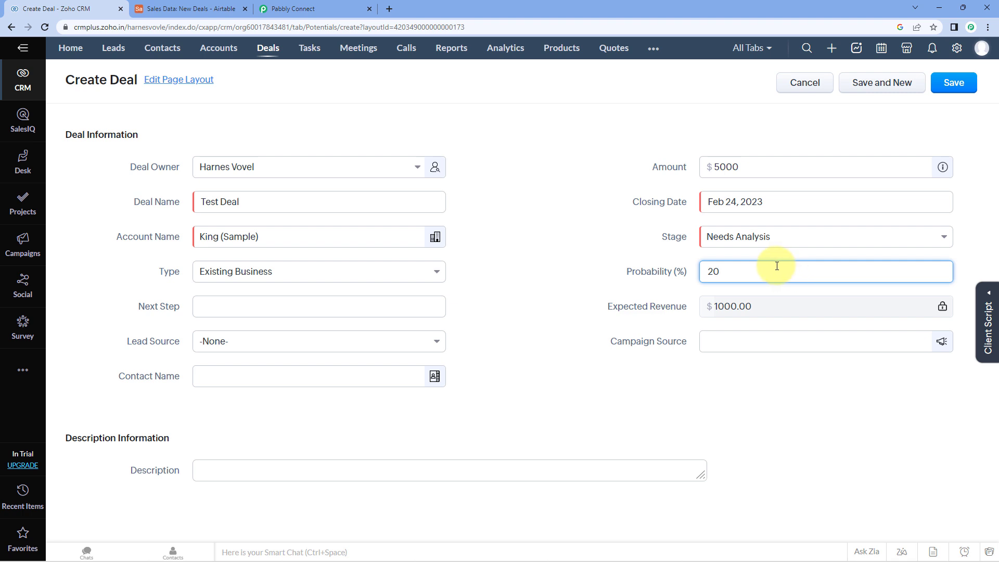
{"action": "type", "text": "85"}
{"action": "left_click", "coordinate": [555, 283]}
Enter Valuation as the deal's next step.
{"action": "left_click", "coordinate": [224, 306]}
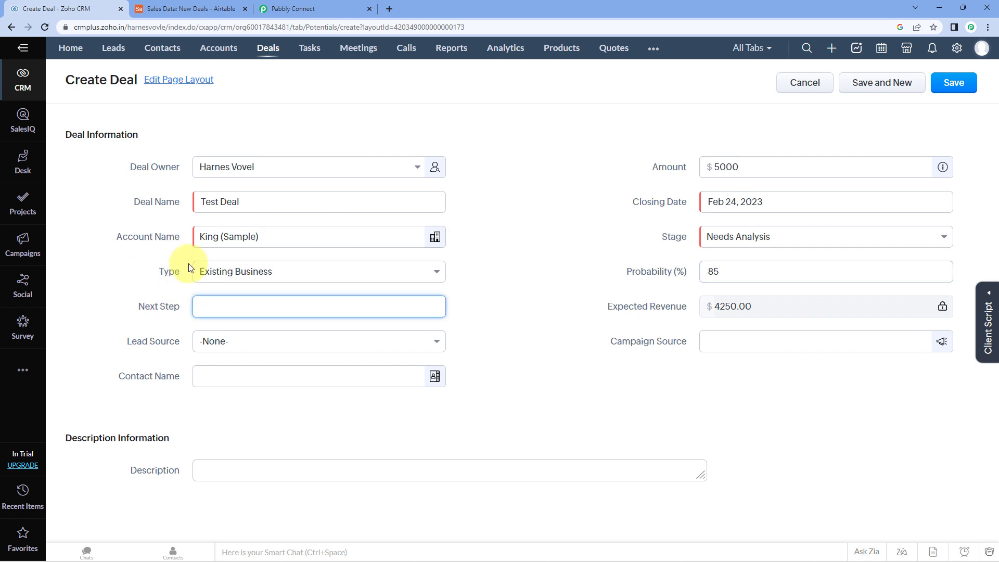
{"action": "left_click", "coordinate": [721, 249]}
{"action": "left_click", "coordinate": [598, 253]}
{"action": "left_click", "coordinate": [219, 308]}
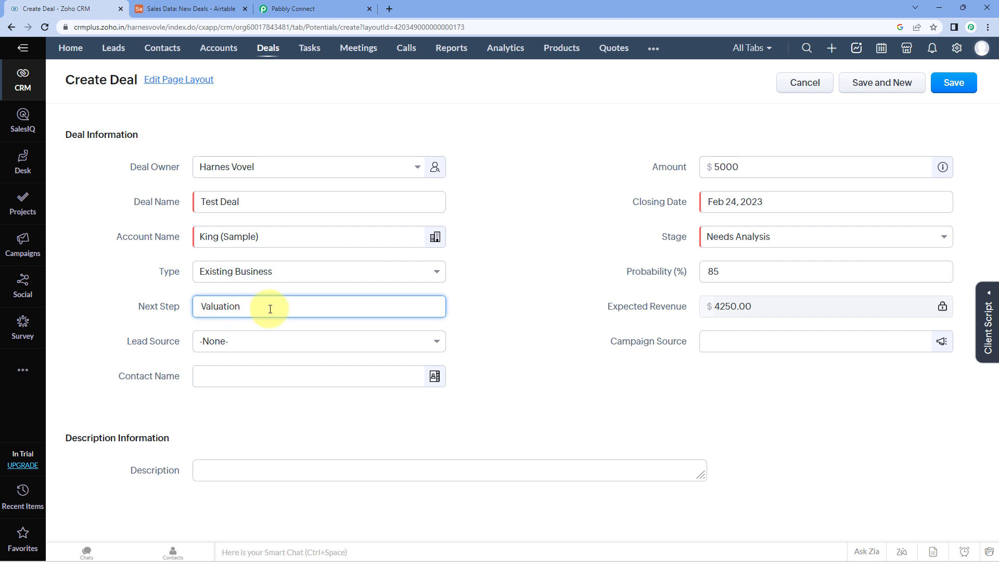
{"action": "left_click", "coordinate": [663, 328]}
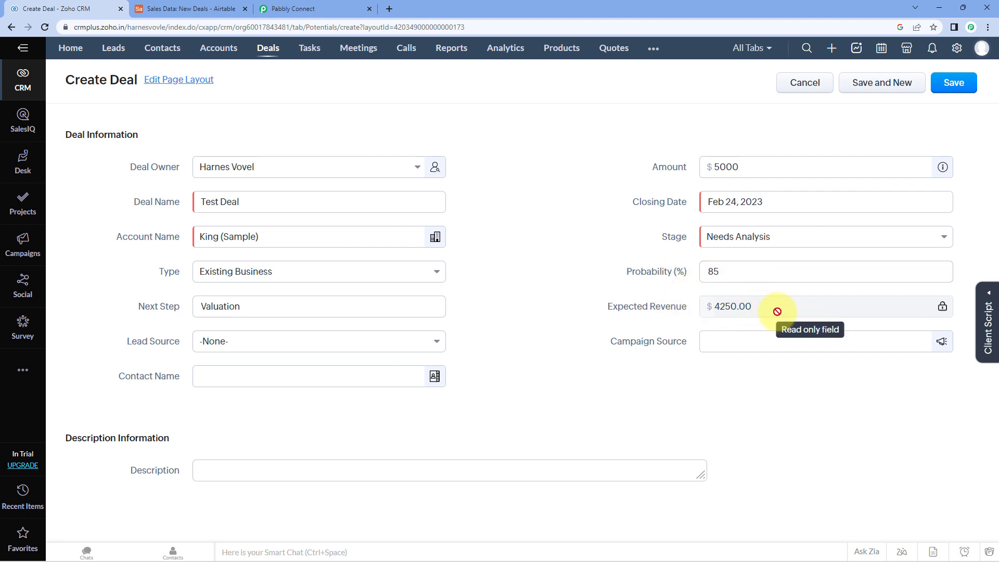
Set the deal's lead source to Partner and leave the campaign source empty.
{"action": "left_click", "coordinate": [297, 341]}
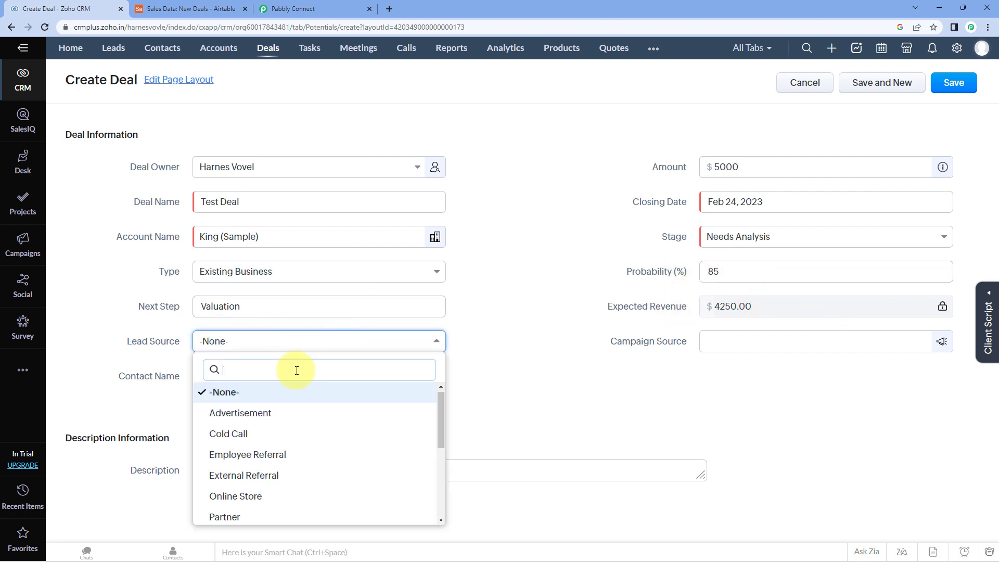
{"action": "scroll", "coordinate": [319, 408], "scroll_direction": "down", "scroll_amount": 3}
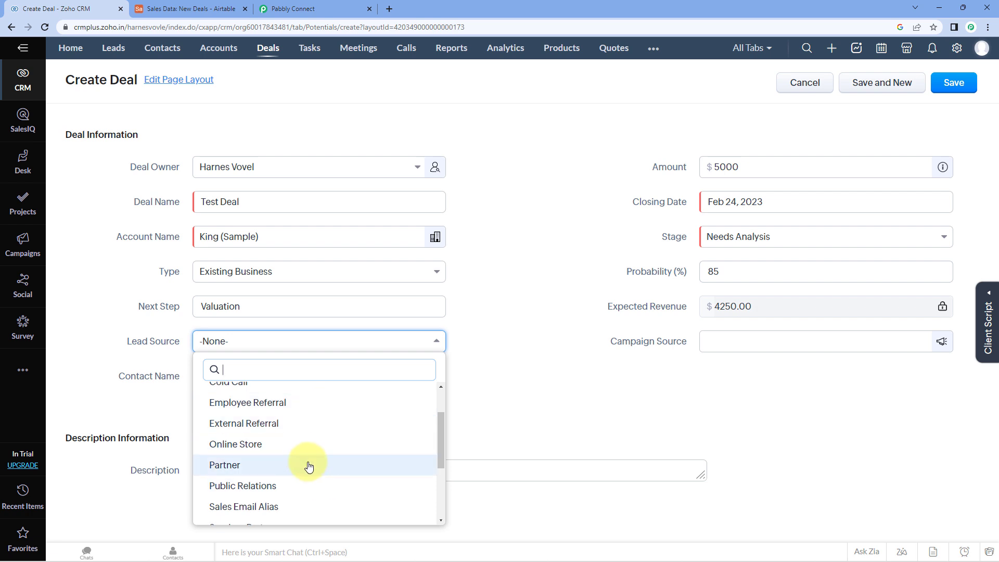
{"action": "scroll", "coordinate": [306, 458], "scroll_direction": "down", "scroll_amount": 3}
{"action": "scroll", "coordinate": [299, 416], "scroll_direction": "up", "scroll_amount": 2}
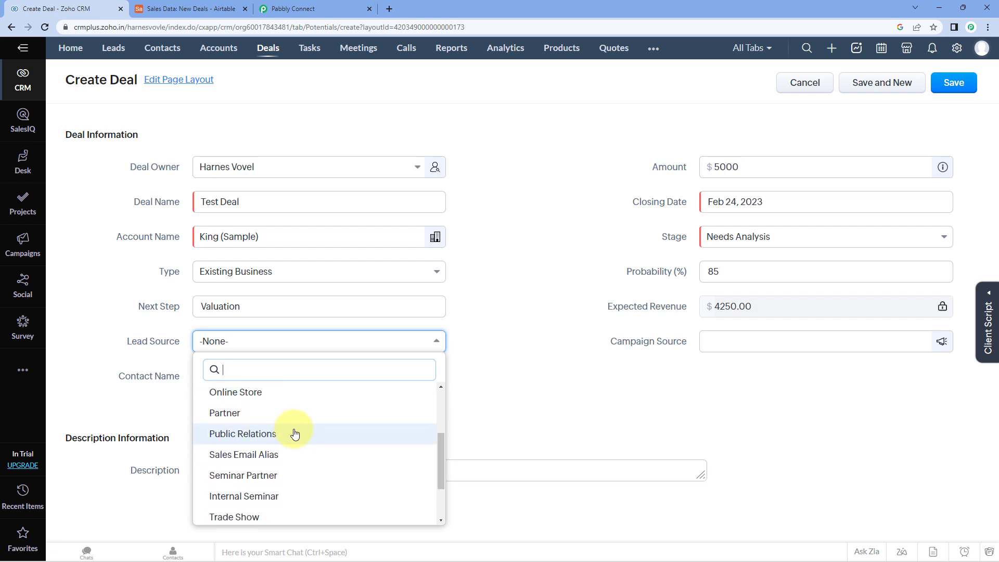
{"action": "left_click", "coordinate": [290, 414]}
{"action": "left_click", "coordinate": [733, 347]}
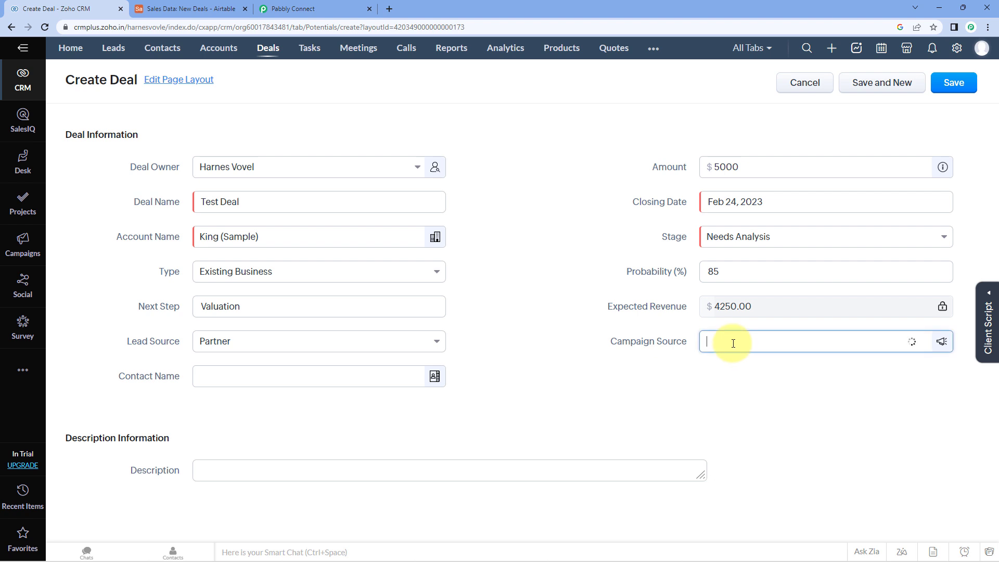
{"action": "left_click", "coordinate": [561, 375]}
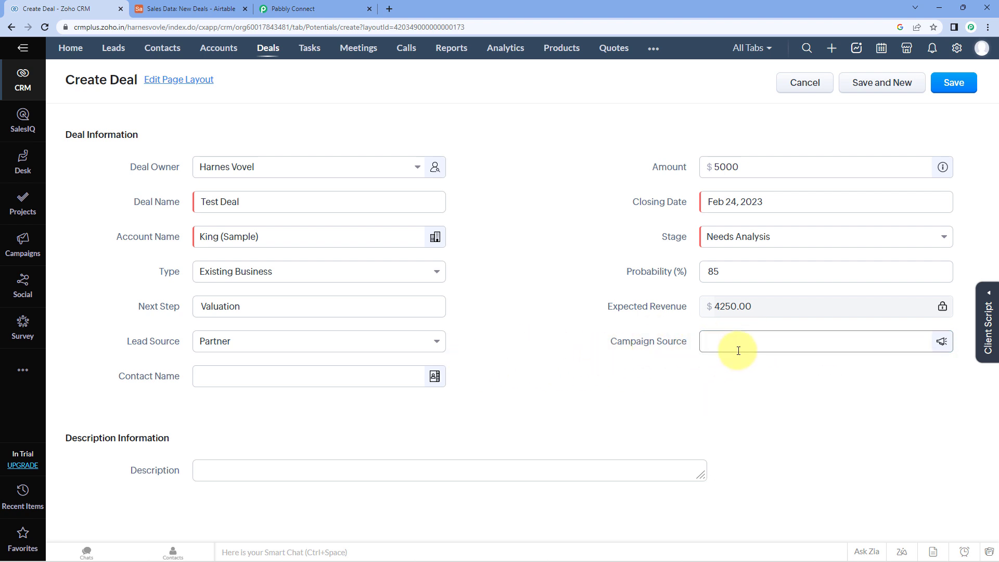
Assign the first suggested contact to the deal and save it.
{"action": "left_click", "coordinate": [237, 378]}
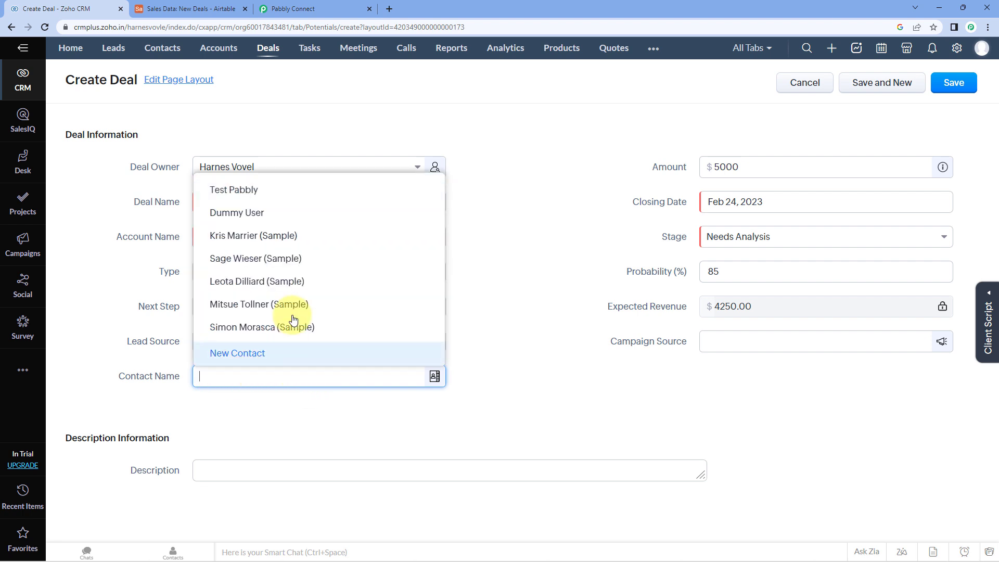
{"action": "left_click", "coordinate": [295, 200]}
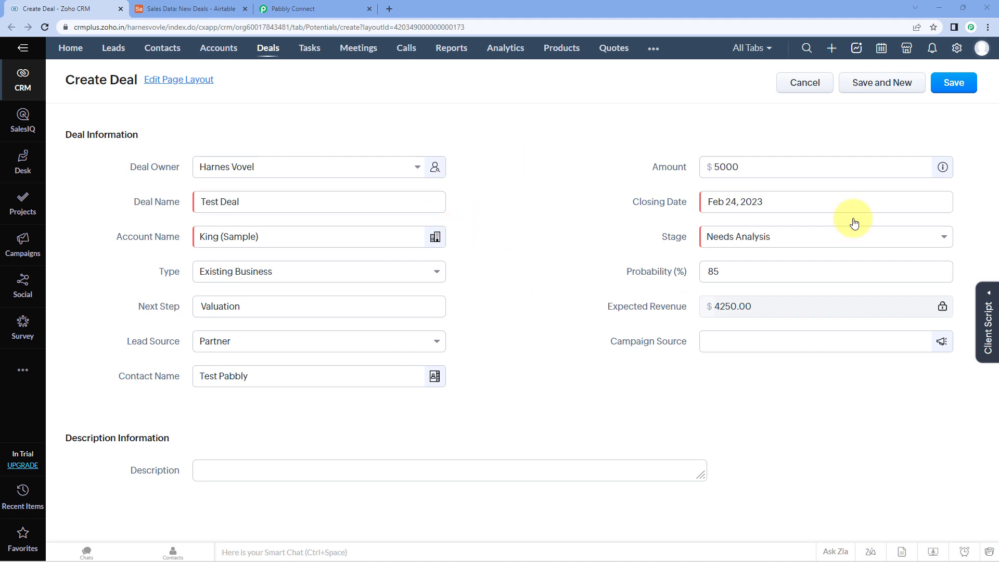
{"action": "left_click", "coordinate": [938, 83]}
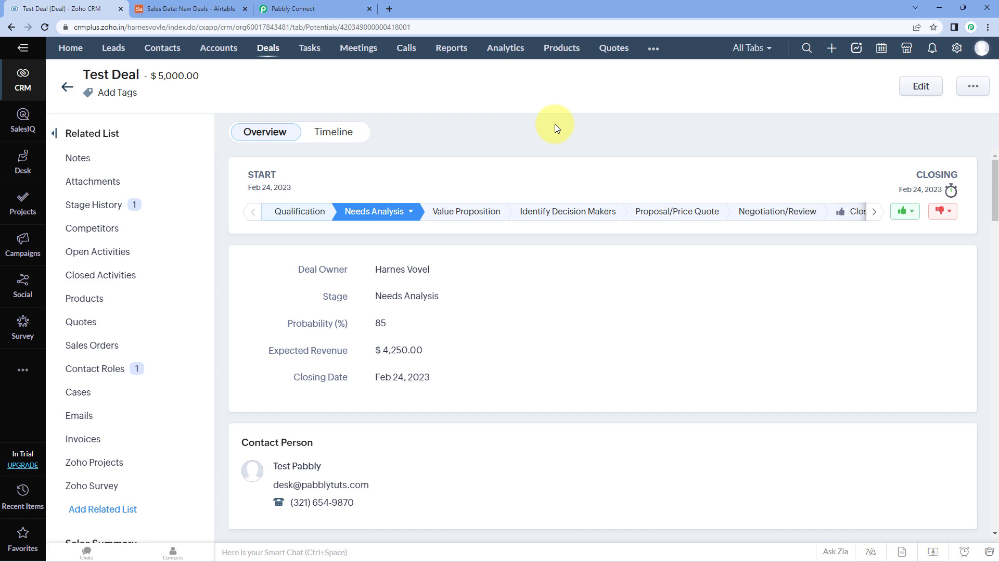
Switch back to Pabbly Connect and examine the captured webhook response, including the currency symbol and closing date.
{"action": "left_click", "coordinate": [373, 6]}
{"action": "scroll", "coordinate": [175, 186], "scroll_direction": "down", "scroll_amount": 2}
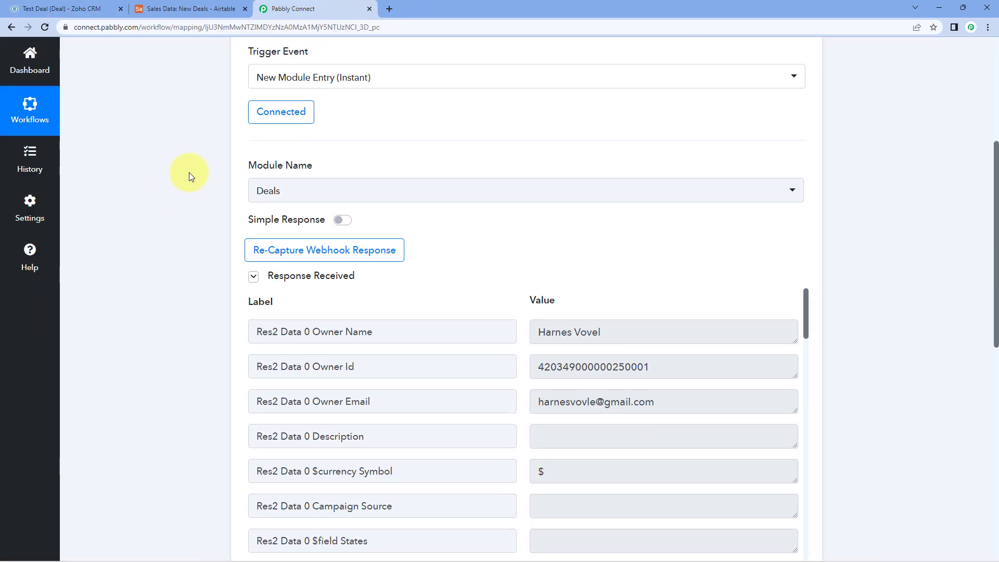
{"action": "scroll", "coordinate": [174, 190], "scroll_direction": "down", "scroll_amount": 1}
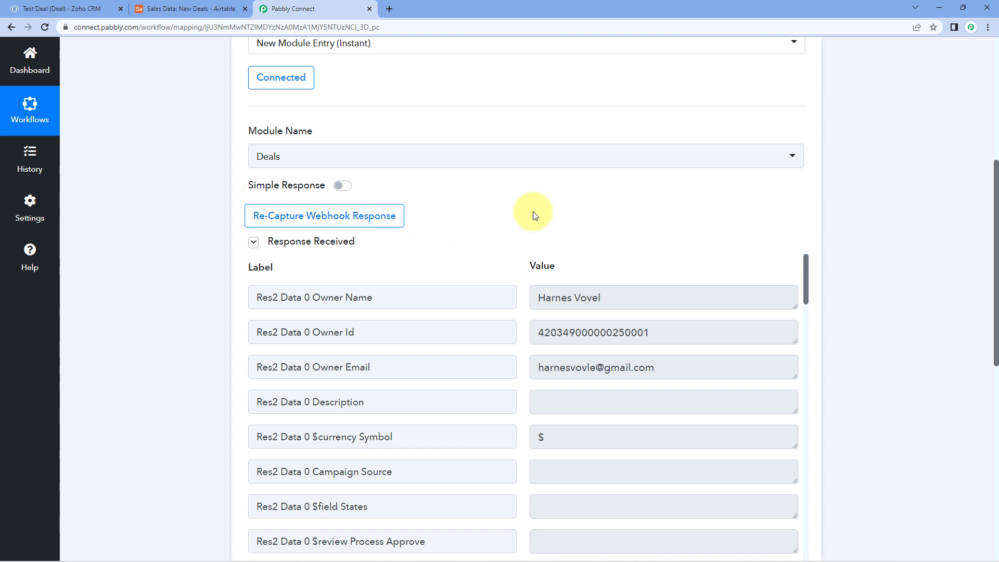
{"action": "scroll", "coordinate": [534, 215], "scroll_direction": "down", "scroll_amount": 2}
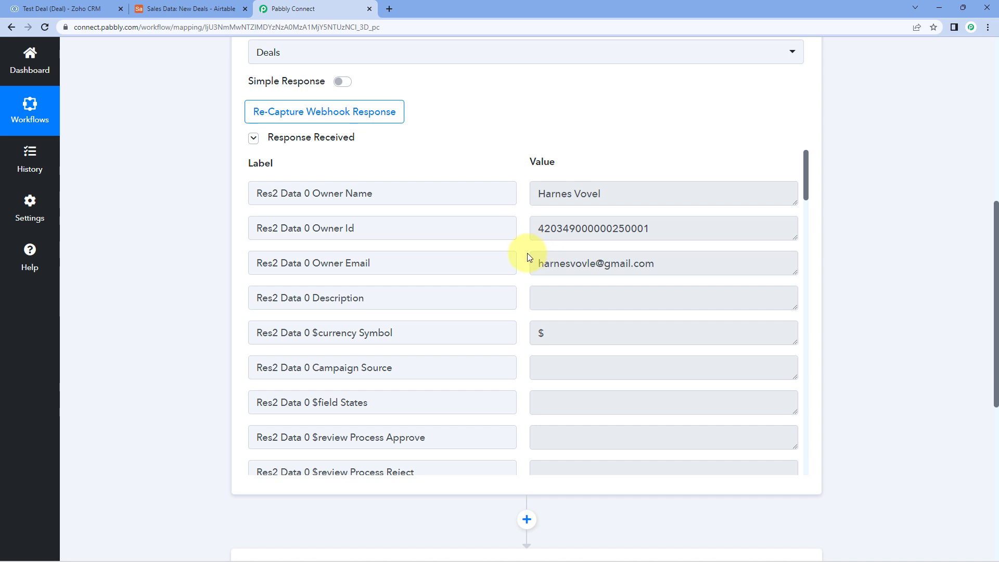
{"action": "scroll", "coordinate": [527, 253], "scroll_direction": "down", "scroll_amount": 3}
{"action": "left_click_drag", "start_coordinate": [558, 178], "coordinate": [518, 182]}
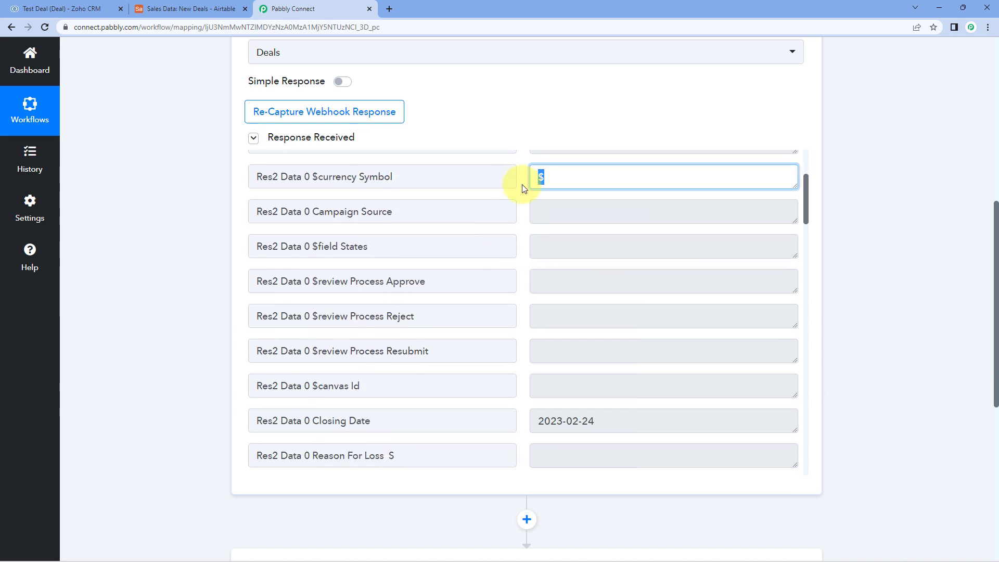
{"action": "left_click", "coordinate": [528, 196]}
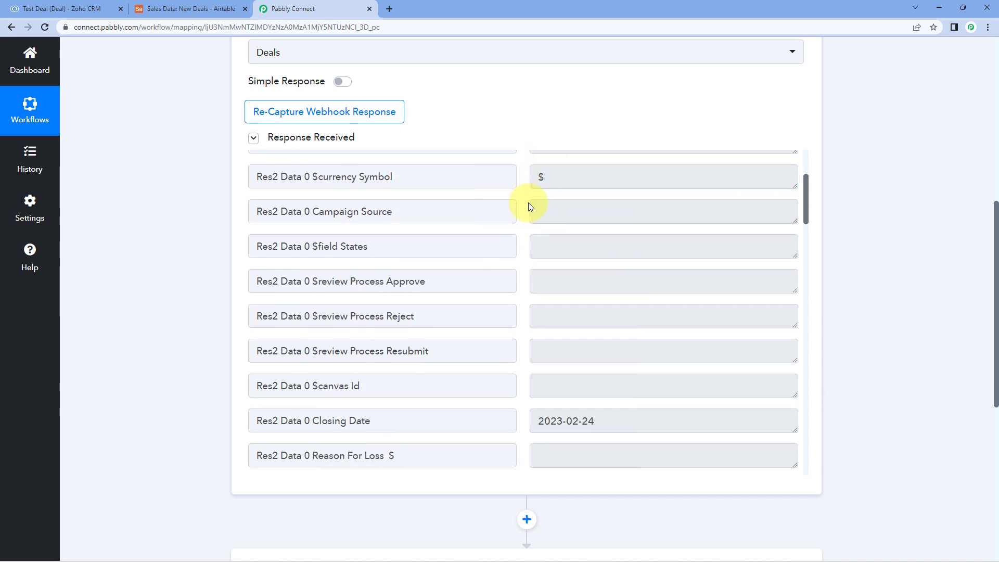
{"action": "scroll", "coordinate": [516, 215], "scroll_direction": "down", "scroll_amount": 1}
{"action": "scroll", "coordinate": [516, 214], "scroll_direction": "down", "scroll_amount": 3}
{"action": "left_click_drag", "start_coordinate": [629, 263], "coordinate": [523, 256]}
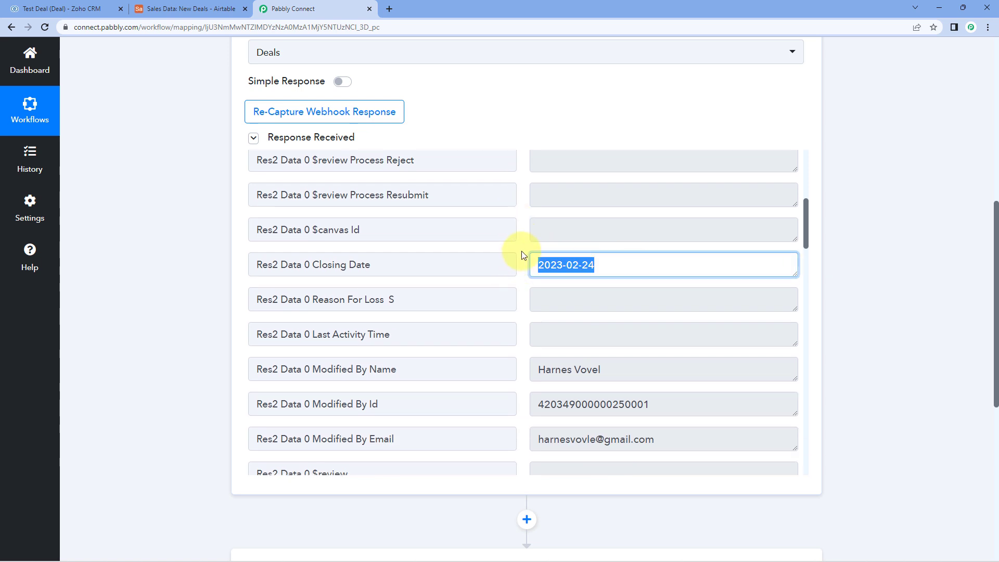
{"action": "left_click", "coordinate": [520, 237]}
Examine the deal name, expected revenue, stage and account name in the captured webhook response.
{"action": "scroll", "coordinate": [508, 254], "scroll_direction": "down", "scroll_amount": 6}
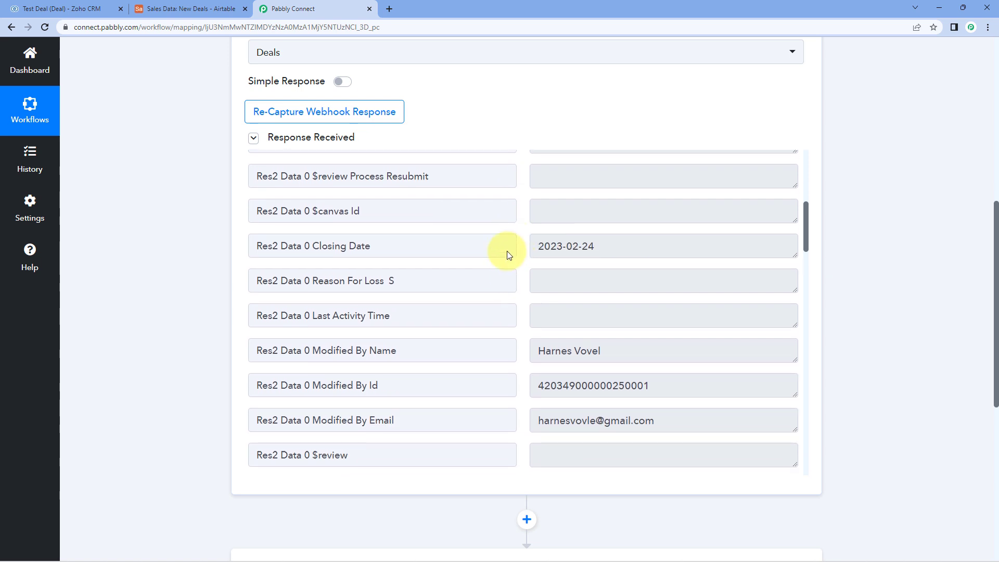
{"action": "scroll", "coordinate": [509, 255], "scroll_direction": "down", "scroll_amount": 1}
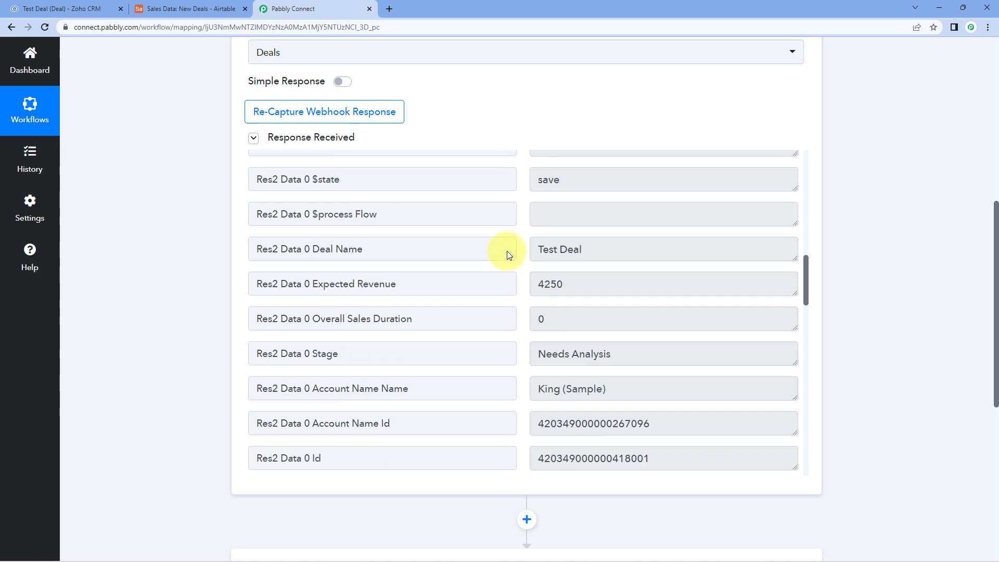
{"action": "left_click_drag", "start_coordinate": [591, 251], "coordinate": [501, 253]}
{"action": "left_click_drag", "start_coordinate": [591, 182], "coordinate": [535, 207]}
{"action": "scroll", "coordinate": [526, 219], "scroll_direction": "down", "scroll_amount": 1}
{"action": "left_click_drag", "start_coordinate": [588, 231], "coordinate": [511, 232]}
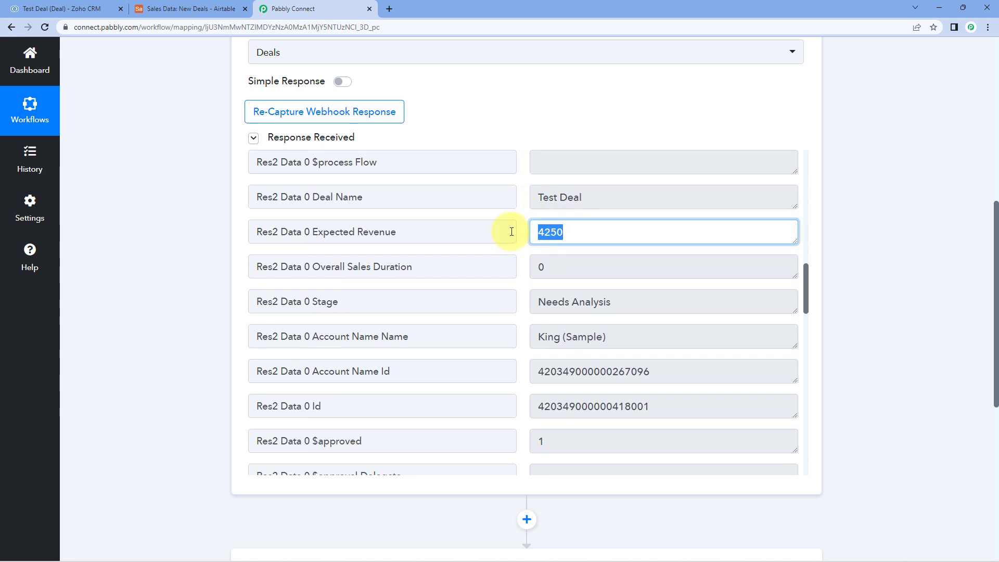
{"action": "left_click_drag", "start_coordinate": [625, 298], "coordinate": [517, 285]}
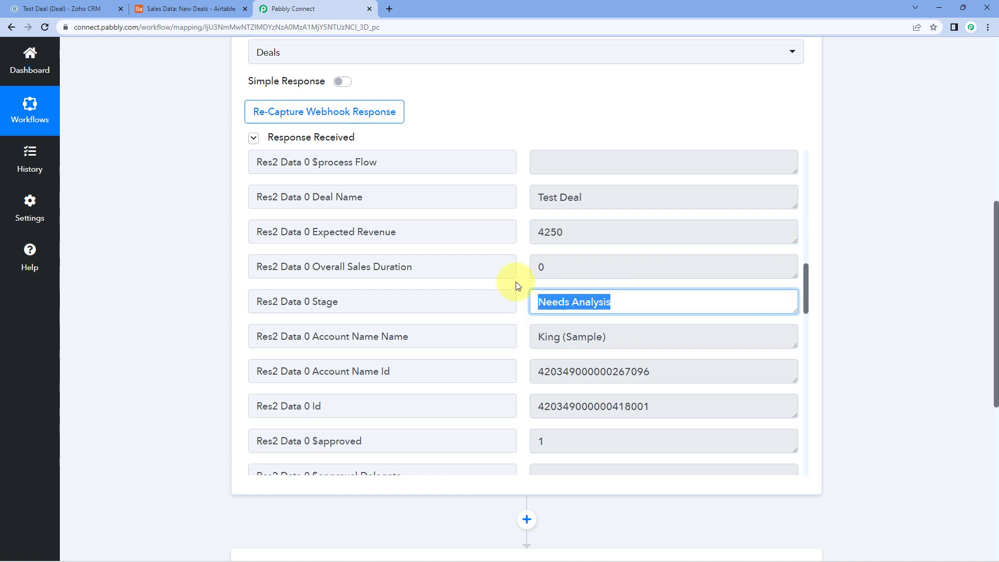
{"action": "scroll", "coordinate": [527, 266], "scroll_direction": "down", "scroll_amount": 1}
{"action": "left_click_drag", "start_coordinate": [649, 276], "coordinate": [531, 284]}
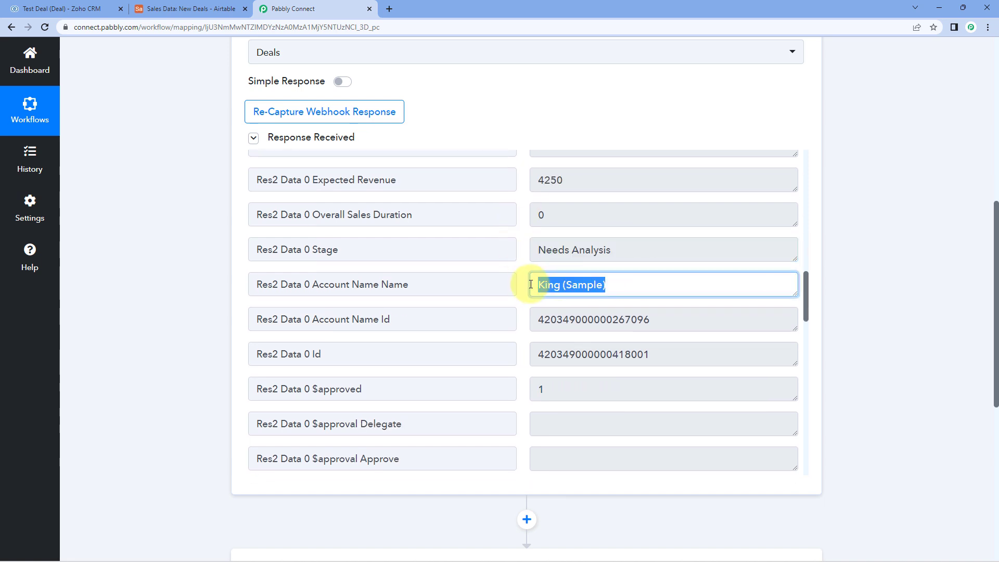
Examine the next step, amount, probability and contact name fields in the captured response.
{"action": "scroll", "coordinate": [519, 312], "scroll_direction": "down", "scroll_amount": 5}
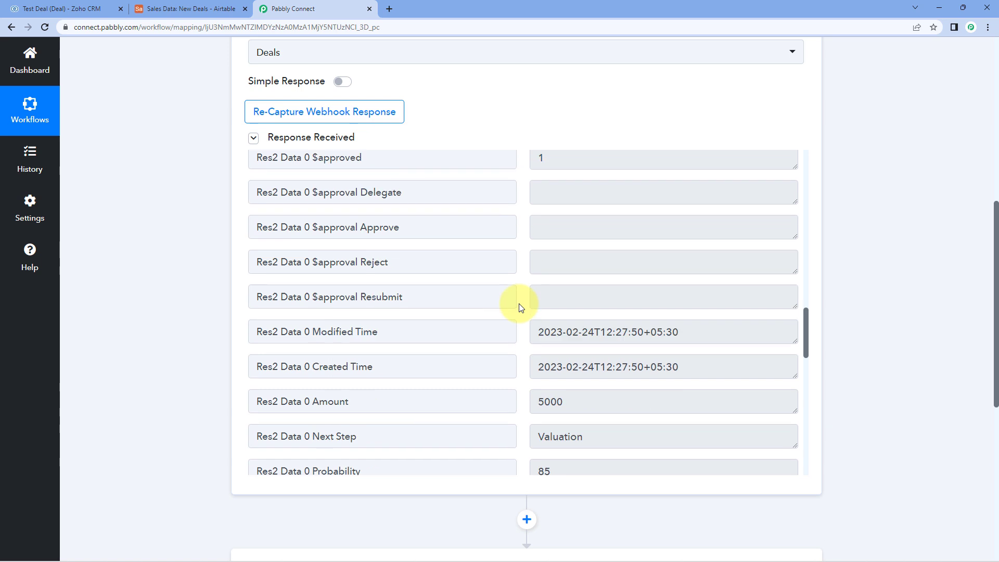
{"action": "scroll", "coordinate": [517, 294], "scroll_direction": "down", "scroll_amount": 1}
{"action": "left_click_drag", "start_coordinate": [600, 357], "coordinate": [531, 357]}
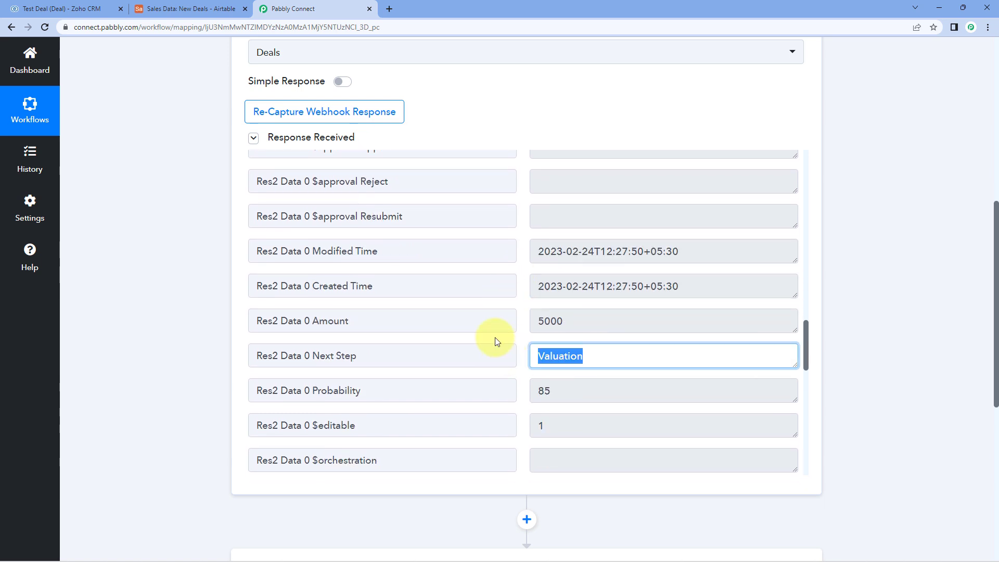
{"action": "left_click_drag", "start_coordinate": [599, 322], "coordinate": [517, 306]}
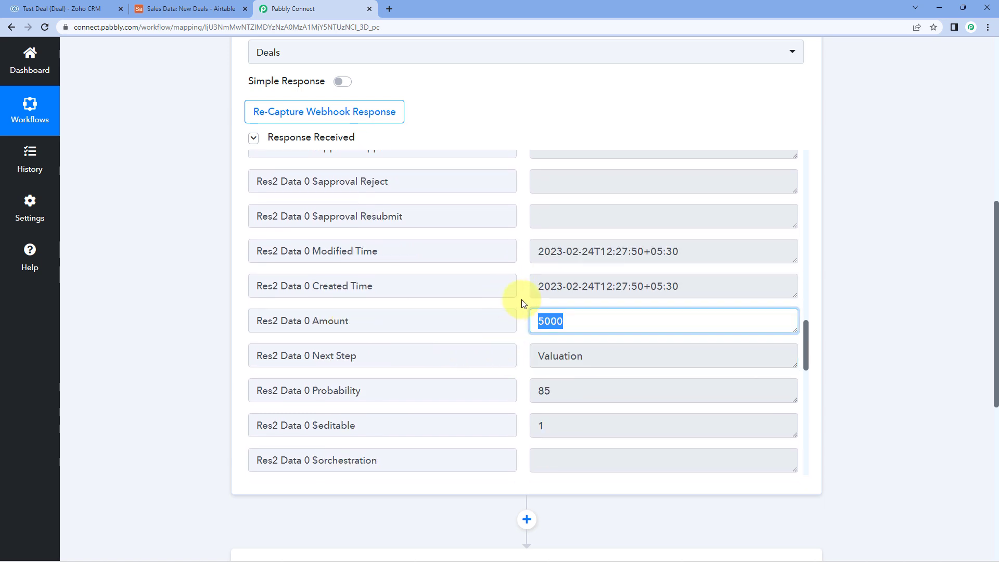
{"action": "scroll", "coordinate": [577, 280], "scroll_direction": "down", "scroll_amount": 2}
{"action": "left_click_drag", "start_coordinate": [578, 280], "coordinate": [513, 291]}
{"action": "scroll", "coordinate": [513, 292], "scroll_direction": "down", "scroll_amount": 1}
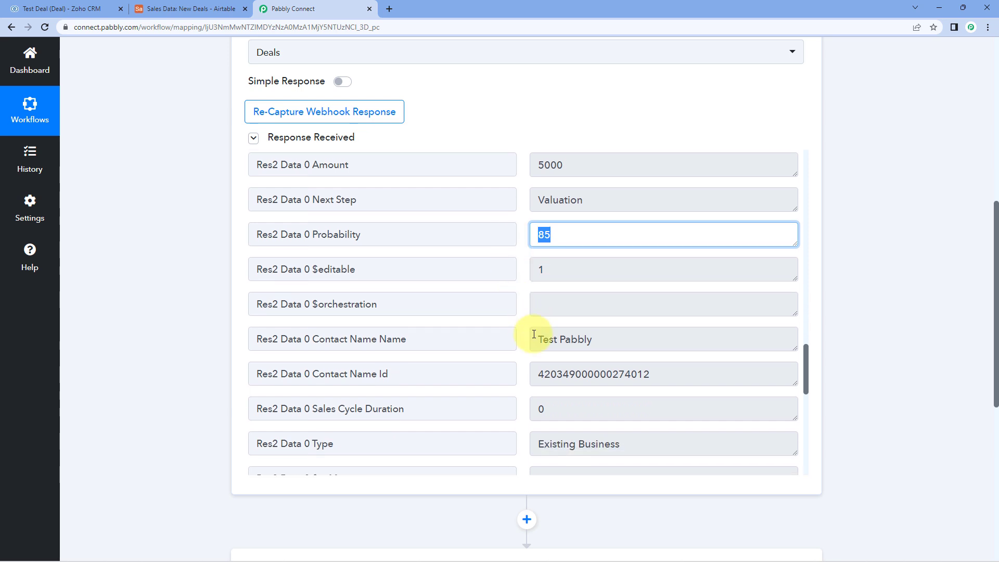
{"action": "left_click_drag", "start_coordinate": [624, 337], "coordinate": [504, 303]}
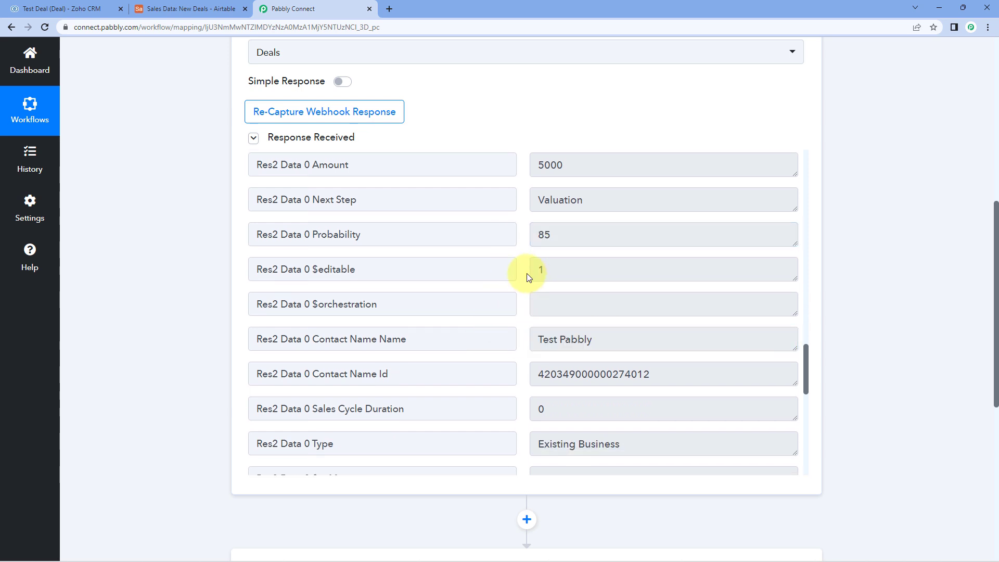
Look through the remaining webhook response fields, including the lead source, and glance at the Airtable New Deals table.
{"action": "scroll", "coordinate": [526, 273], "scroll_direction": "down", "scroll_amount": 1}
{"action": "scroll", "coordinate": [520, 278], "scroll_direction": "down", "scroll_amount": 2}
{"action": "scroll", "coordinate": [518, 275], "scroll_direction": "down", "scroll_amount": 6}
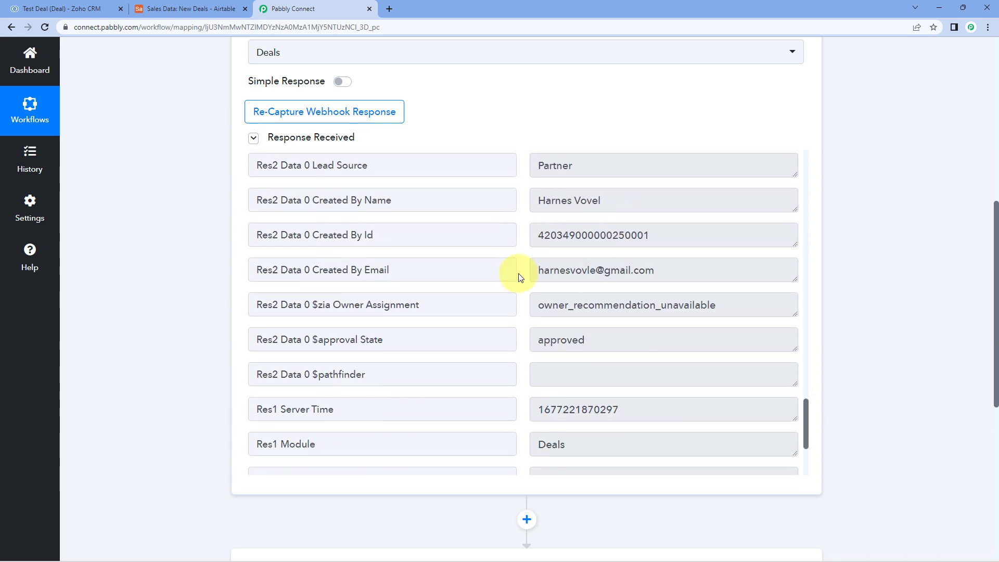
{"action": "scroll", "coordinate": [517, 274], "scroll_direction": "down", "scroll_amount": 1}
{"action": "scroll", "coordinate": [515, 273], "scroll_direction": "up", "scroll_amount": 5}
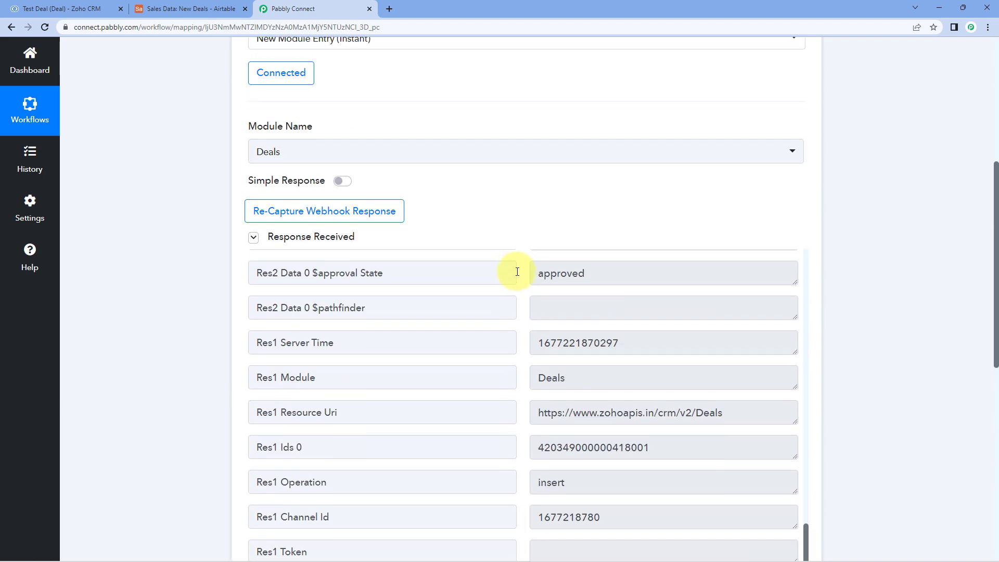
{"action": "scroll", "coordinate": [517, 317], "scroll_direction": "down", "scroll_amount": 4}
{"action": "scroll", "coordinate": [515, 310], "scroll_direction": "up", "scroll_amount": 10}
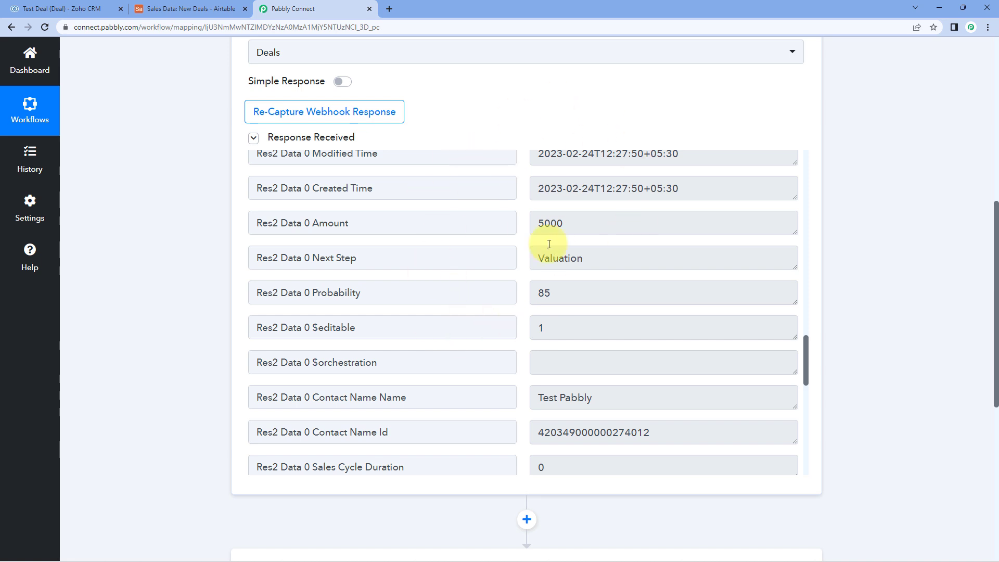
{"action": "scroll", "coordinate": [523, 245], "scroll_direction": "up", "scroll_amount": 2}
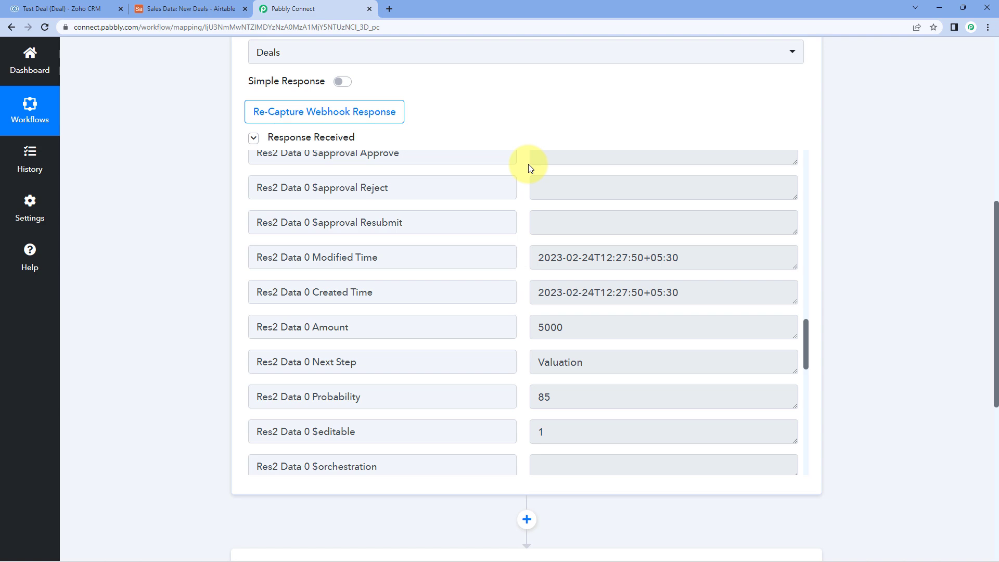
{"action": "left_click", "coordinate": [197, 8]}
{"action": "left_click", "coordinate": [299, 5]}
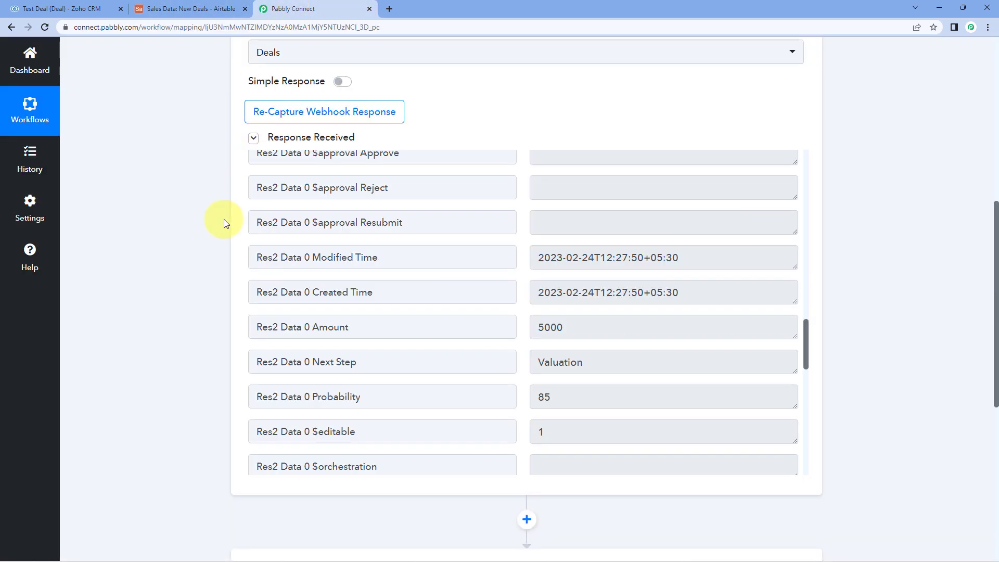
Find Airtable and choose it as the app for the workflow's action step.
{"action": "scroll", "coordinate": [205, 247], "scroll_direction": "down", "scroll_amount": 6}
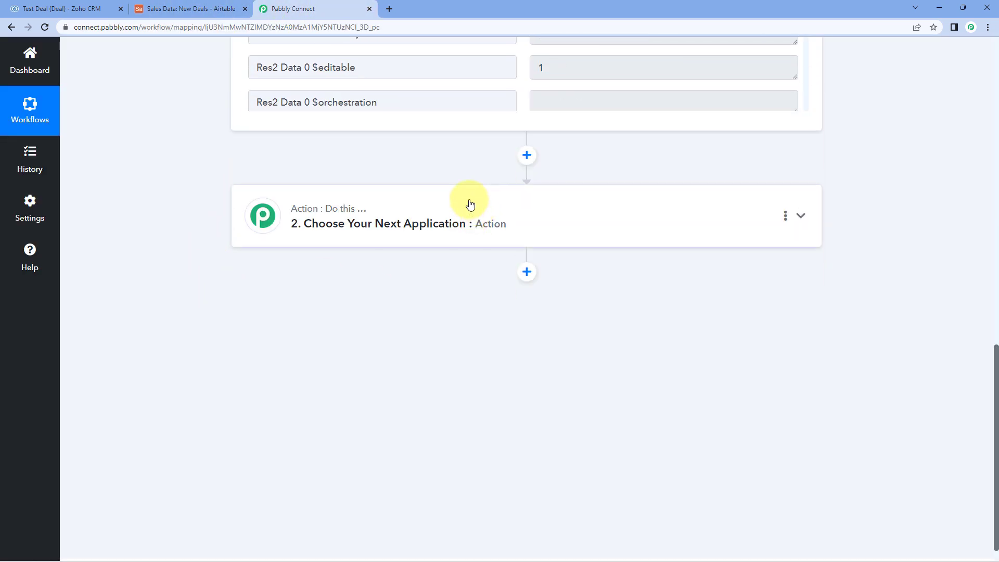
{"action": "left_click", "coordinate": [475, 209]}
{"action": "left_click", "coordinate": [301, 292]}
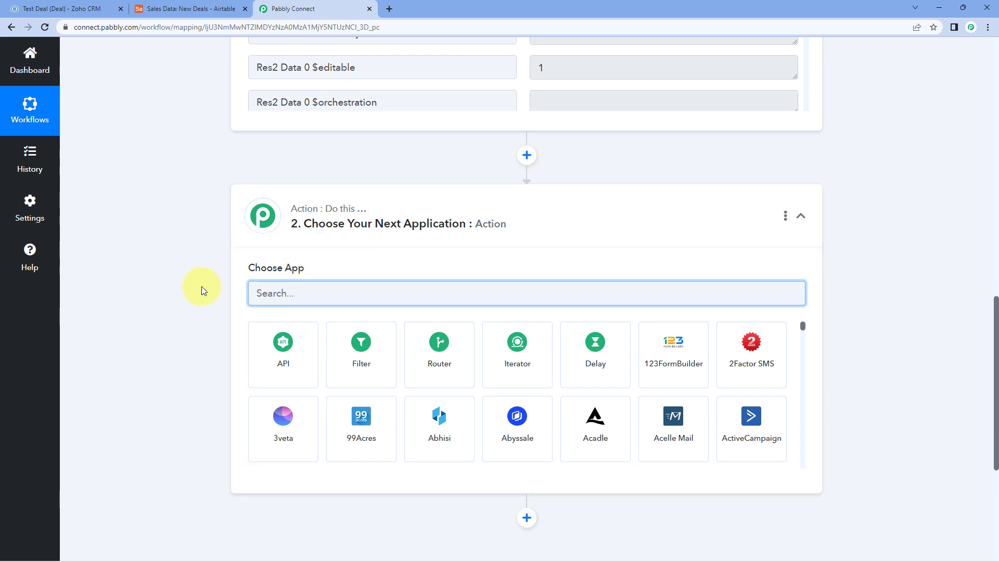
{"action": "type", "text": "Airtb"}
{"action": "key", "text": "BackSpace"}
{"action": "type", "text": "able"}
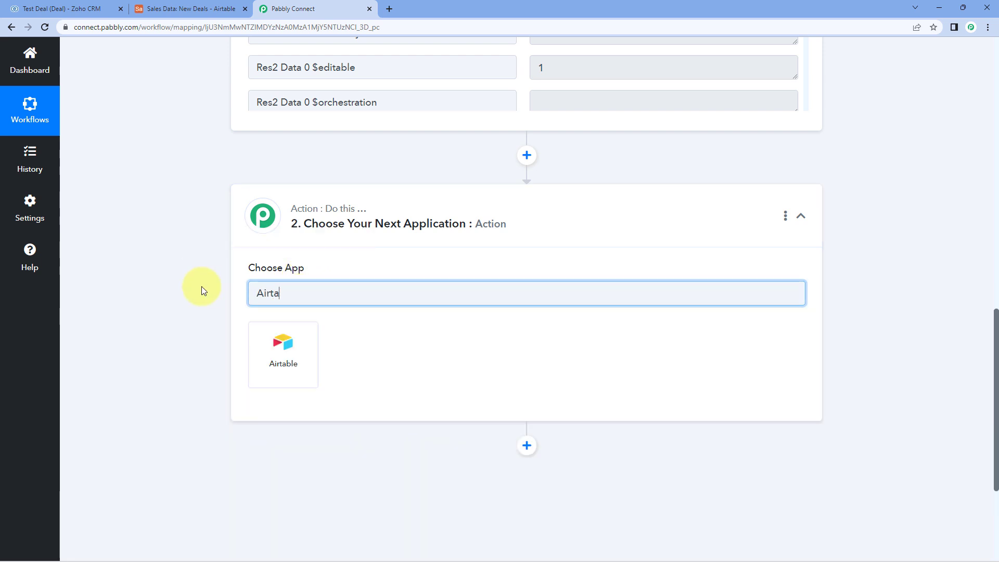
{"action": "left_click", "coordinate": [290, 350]}
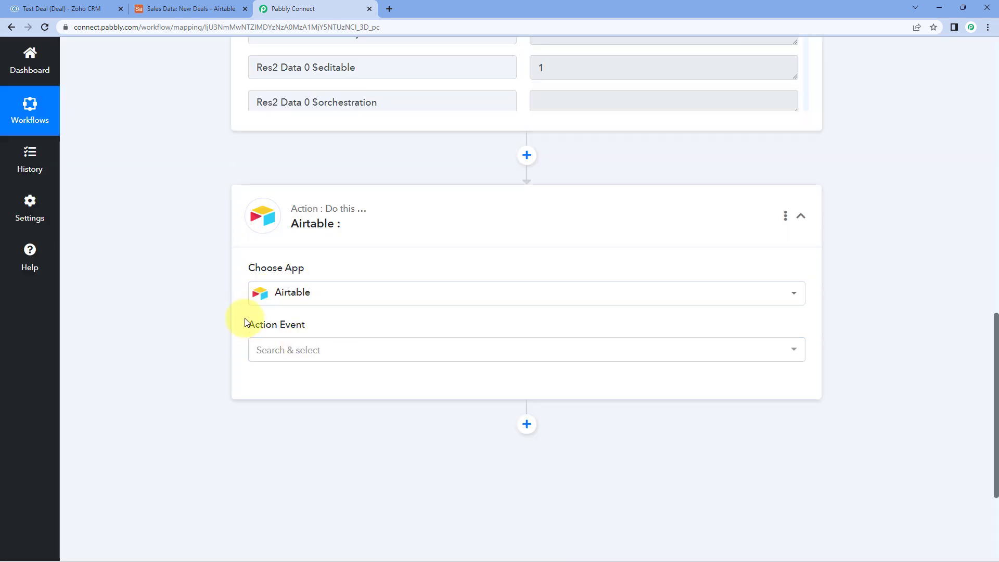
Set the Airtable action event to Create Record and begin adding a new Airtable connection.
{"action": "left_click", "coordinate": [346, 350]}
{"action": "scroll", "coordinate": [221, 348], "scroll_direction": "down", "scroll_amount": 2}
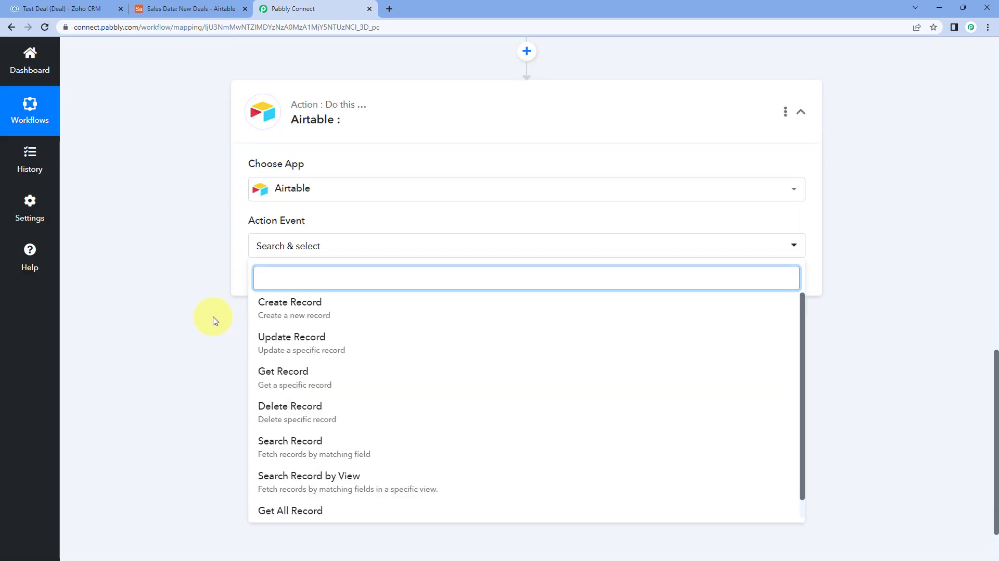
{"action": "left_click", "coordinate": [347, 308]}
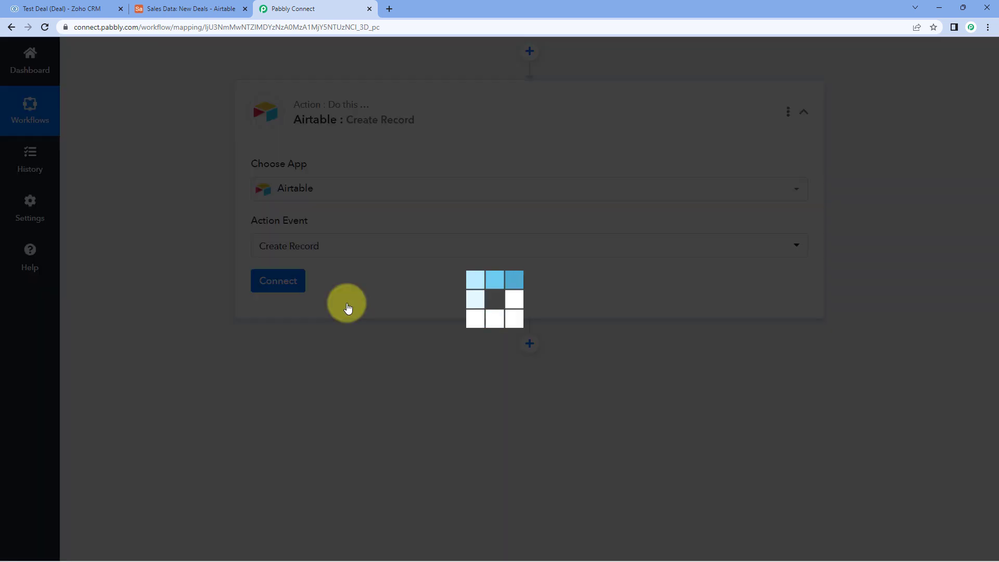
{"action": "left_click", "coordinate": [295, 284]}
{"action": "left_click", "coordinate": [462, 166]}
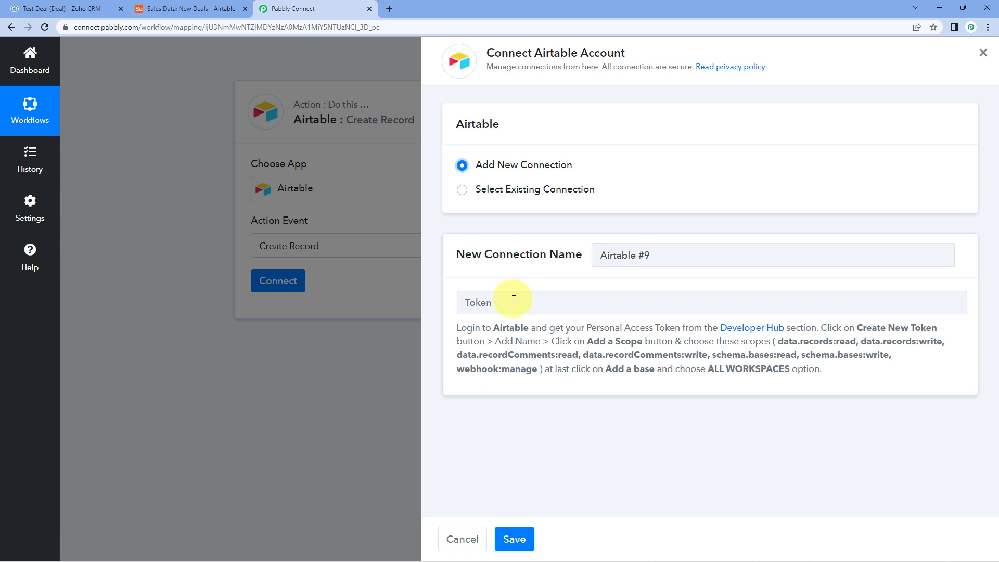
Switch to Airtable, open the Developer hub and start a new personal access token named Zoho CRM.
{"action": "left_click", "coordinate": [203, 8]}
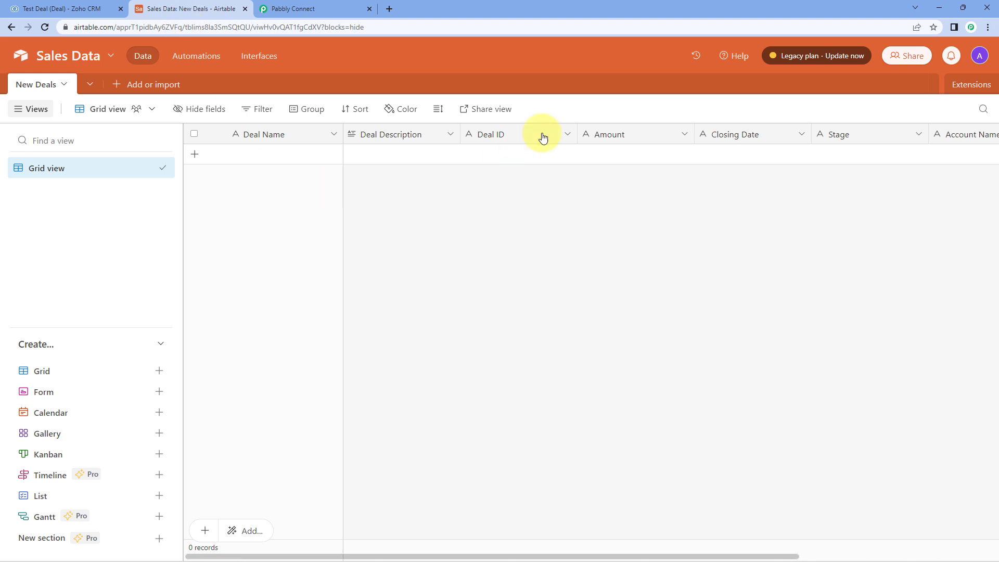
{"action": "left_click", "coordinate": [980, 58]}
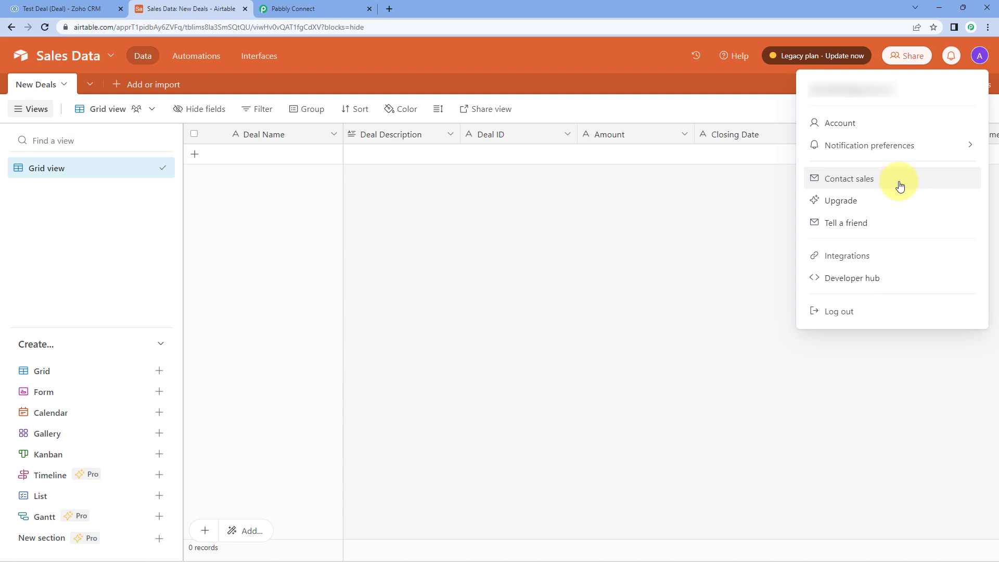
{"action": "left_click", "coordinate": [885, 277]}
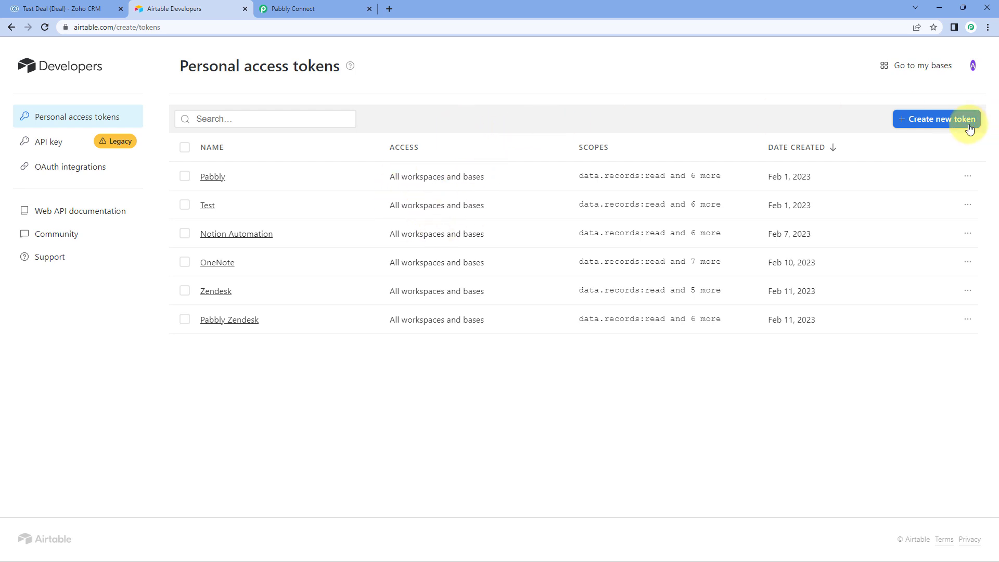
{"action": "left_click", "coordinate": [938, 118]}
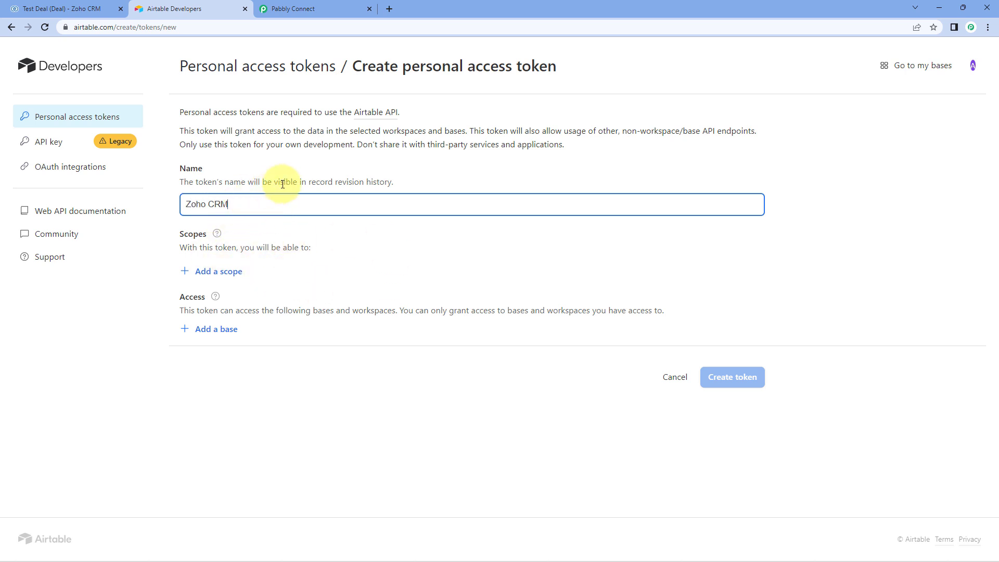
Add the scopes data.records:read, data.records:write, data.recordComments:read and data.recordComments:write to the token.
{"action": "left_click", "coordinate": [207, 280]}
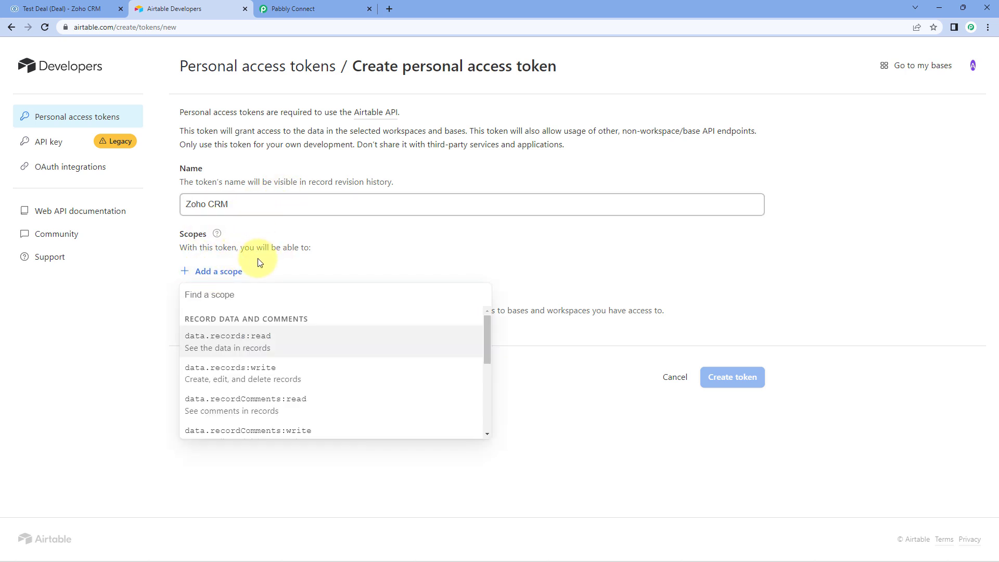
{"action": "left_click", "coordinate": [246, 337]}
{"action": "left_click", "coordinate": [214, 302]}
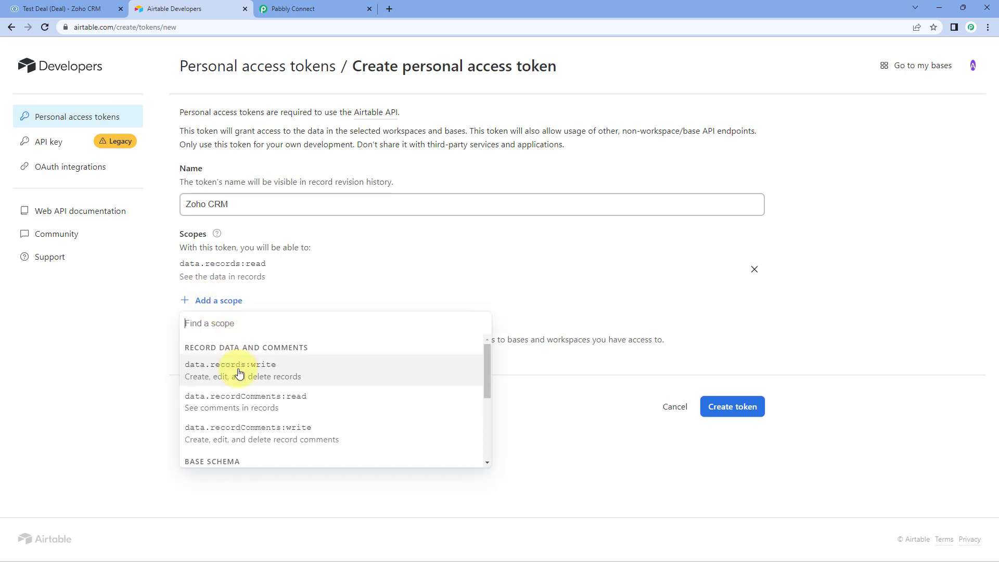
{"action": "left_click", "coordinate": [239, 373]}
{"action": "left_click", "coordinate": [217, 331]}
{"action": "left_click", "coordinate": [234, 398]}
{"action": "left_click", "coordinate": [224, 358]}
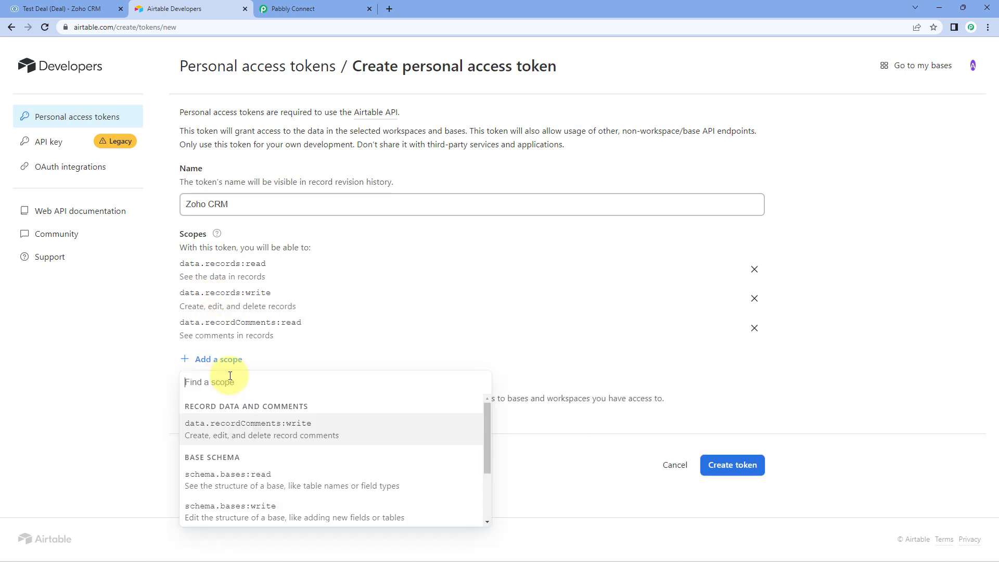
{"action": "left_click", "coordinate": [227, 431]}
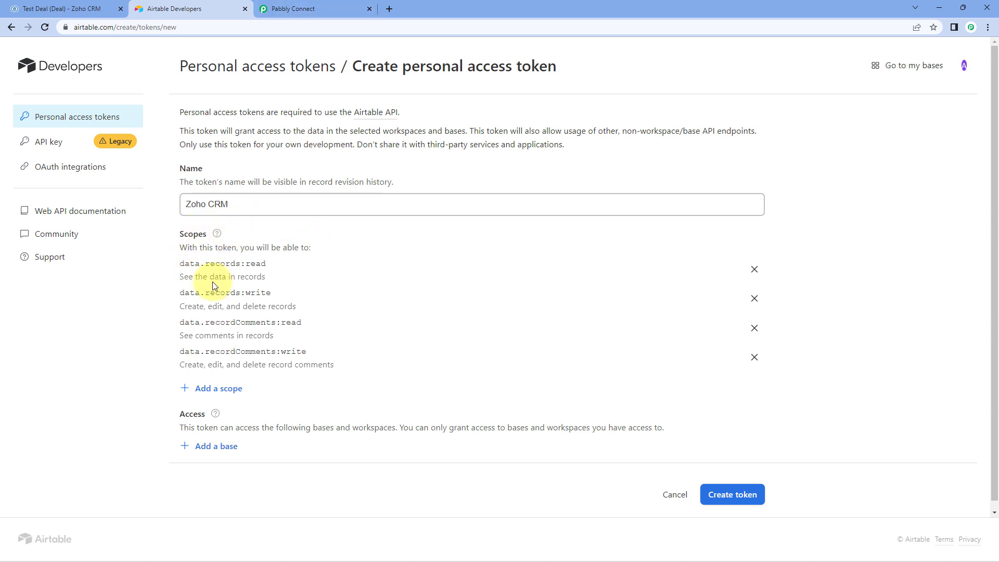
Check the required scopes in Pabbly Connect's connection instructions and add schema.bases:read and schema.bases:write to the Airtable token.
{"action": "left_click", "coordinate": [357, 6]}
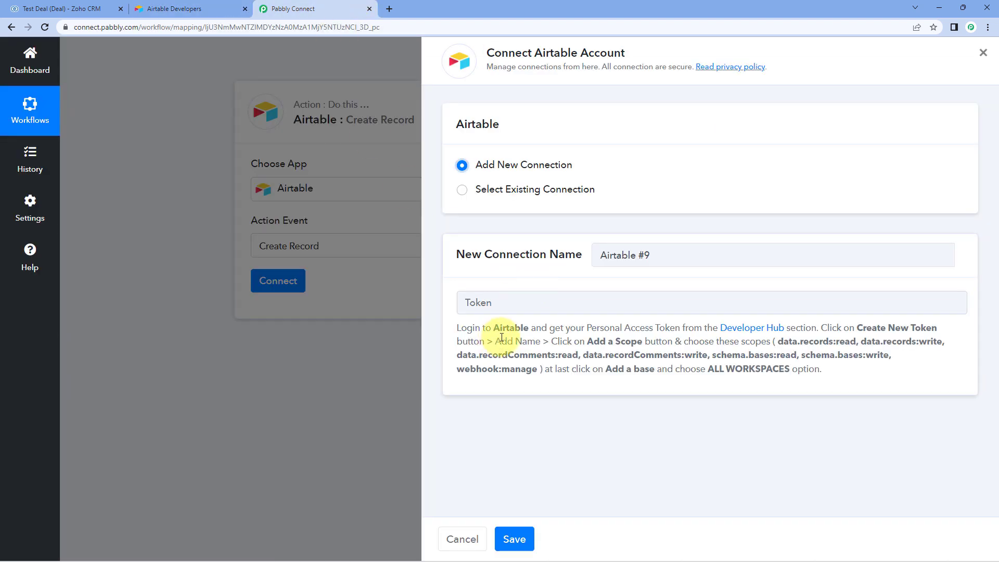
{"action": "left_click_drag", "start_coordinate": [589, 343], "coordinate": [549, 373]}
{"action": "left_click", "coordinate": [555, 386]}
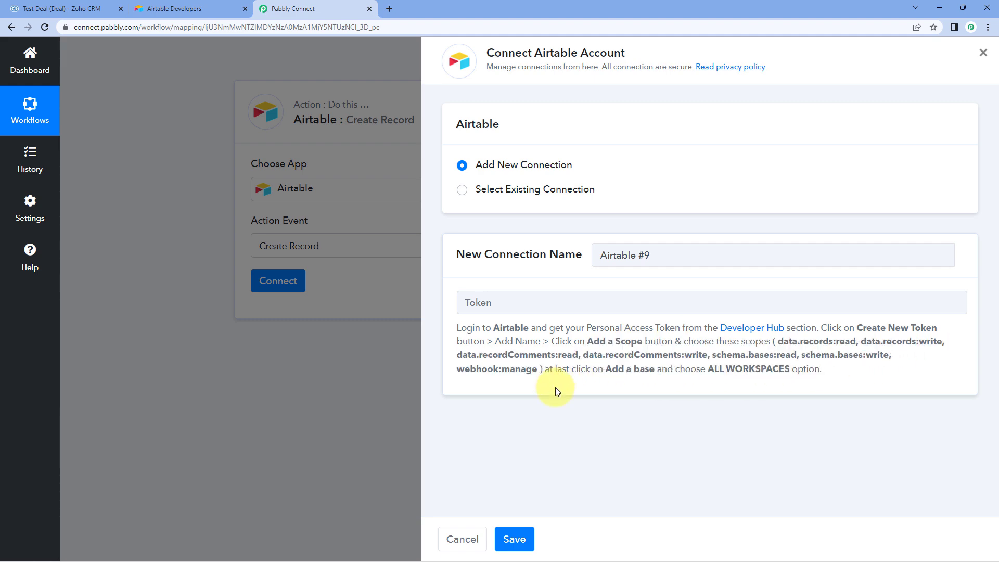
{"action": "left_click", "coordinate": [216, 7]}
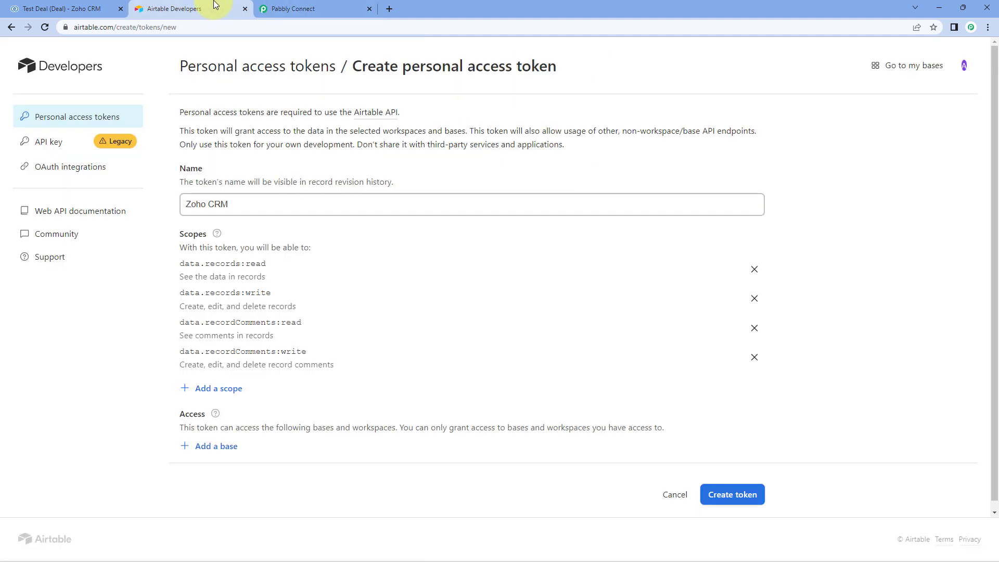
{"action": "left_click", "coordinate": [225, 389]}
{"action": "scroll", "coordinate": [239, 322], "scroll_direction": "down", "scroll_amount": 1}
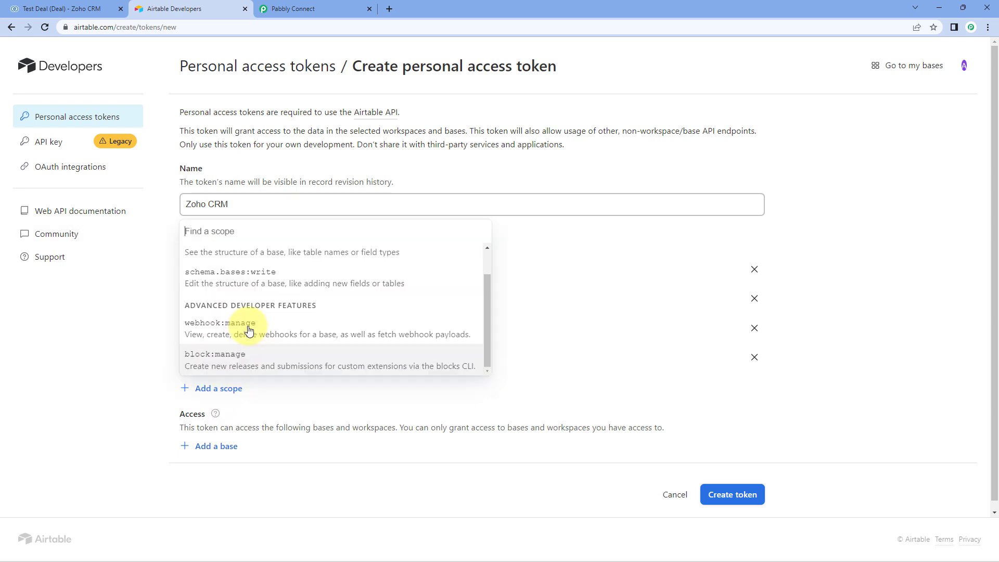
{"action": "left_click", "coordinate": [251, 283]}
{"action": "left_click", "coordinate": [236, 420]}
{"action": "left_click", "coordinate": [255, 312]}
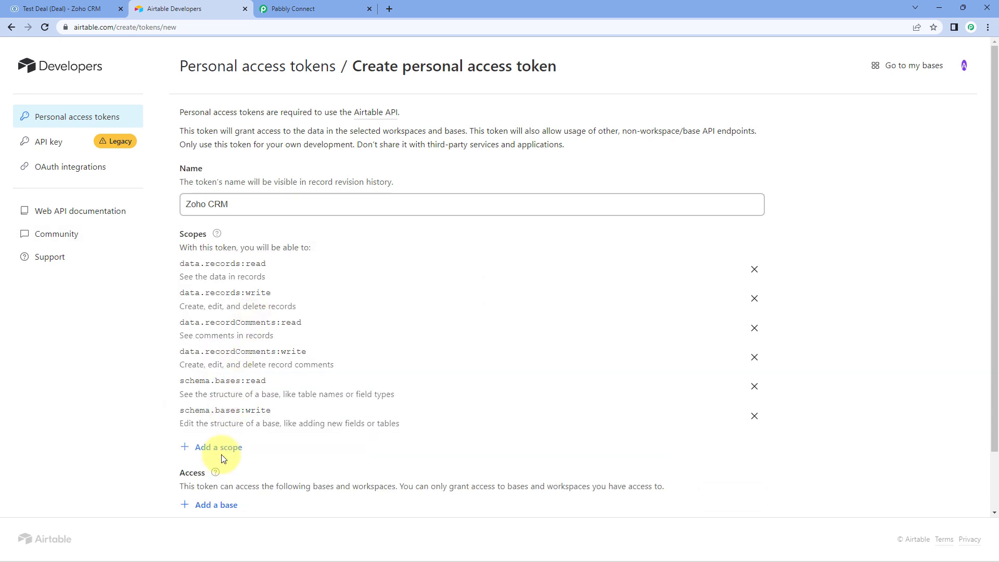
Add the webhook:manage scope and grant the token access to all current and future bases in all current and future workspaces.
{"action": "left_click", "coordinate": [223, 447]}
{"action": "left_click", "coordinate": [245, 388]}
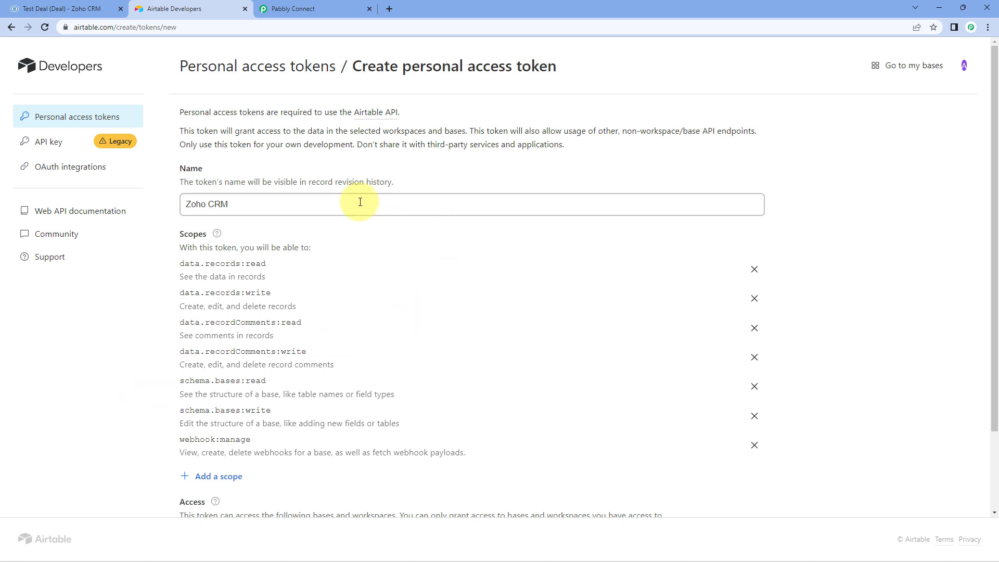
{"action": "scroll", "coordinate": [224, 276], "scroll_direction": "down", "scroll_amount": 2}
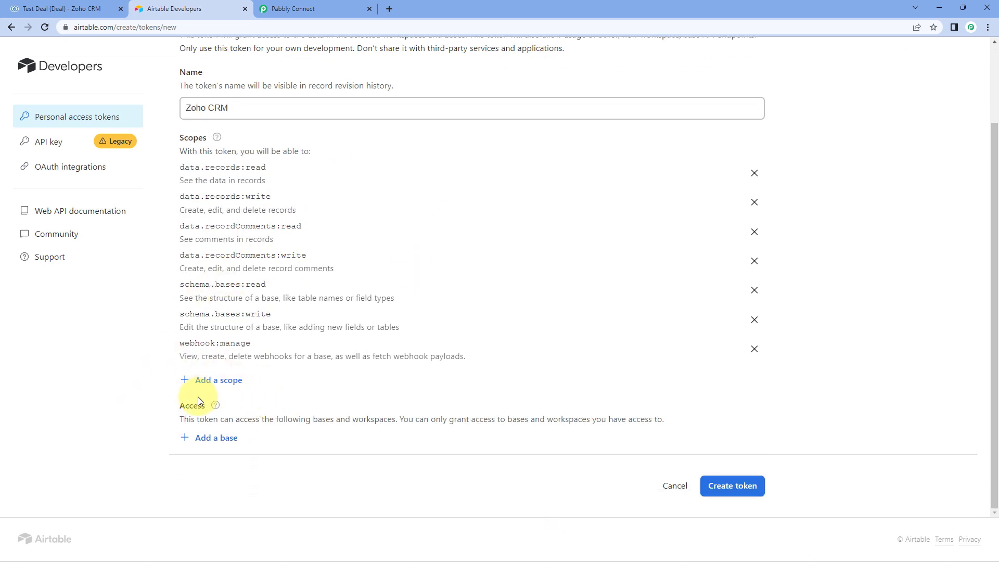
{"action": "left_click", "coordinate": [216, 439]}
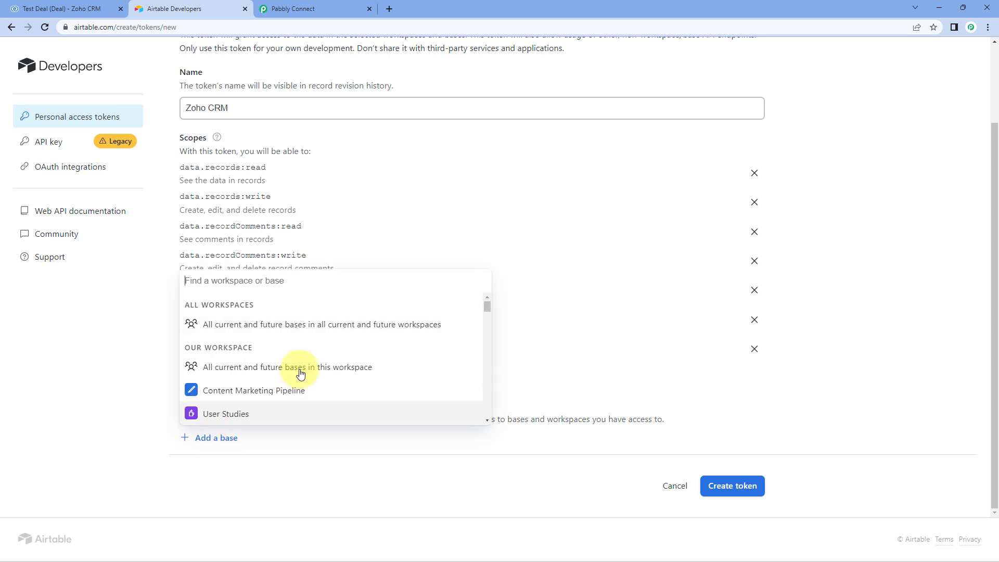
{"action": "left_click", "coordinate": [232, 330]}
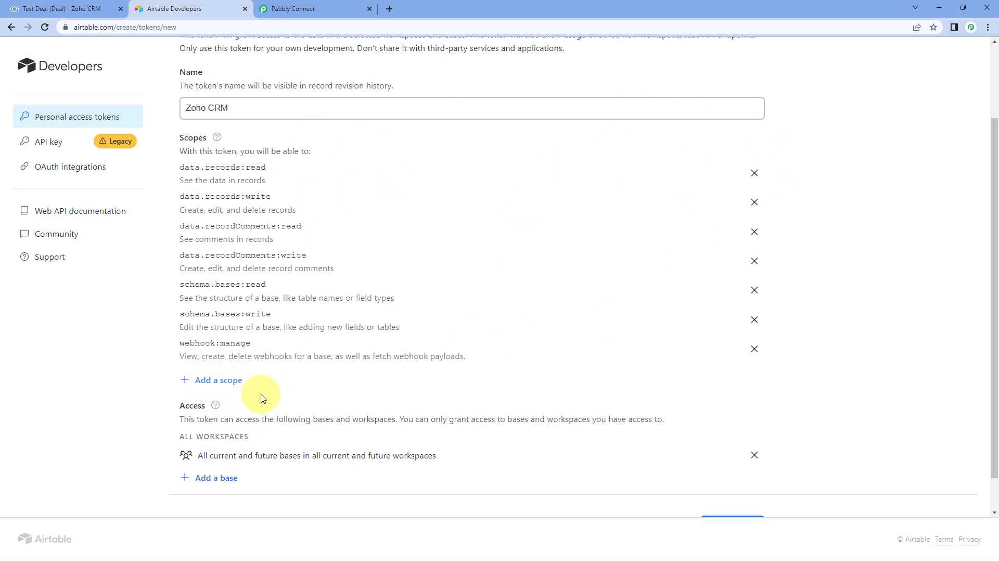
Create the personal access token and copy it.
{"action": "scroll", "coordinate": [884, 354], "scroll_direction": "down", "scroll_amount": 1}
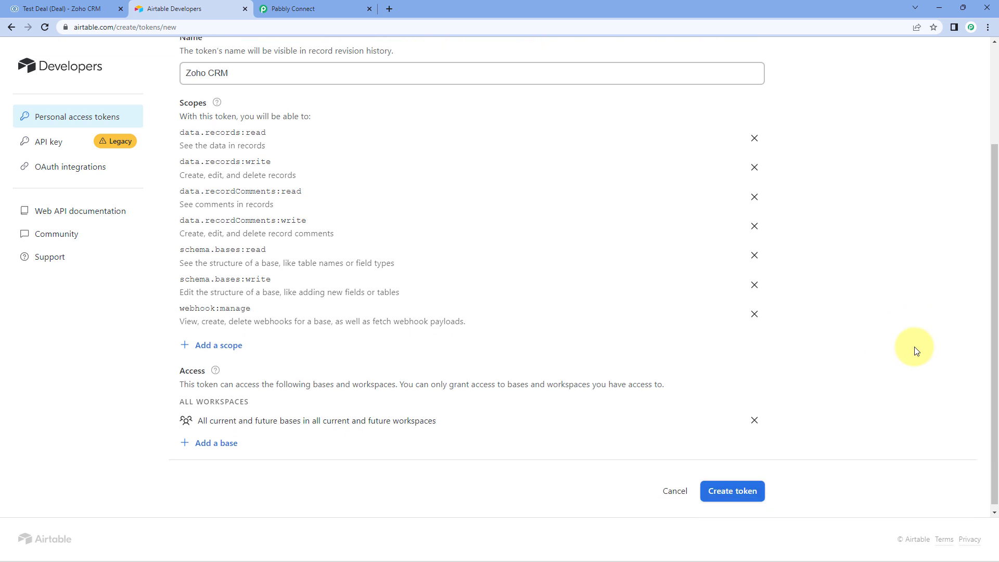
{"action": "left_click", "coordinate": [744, 488]}
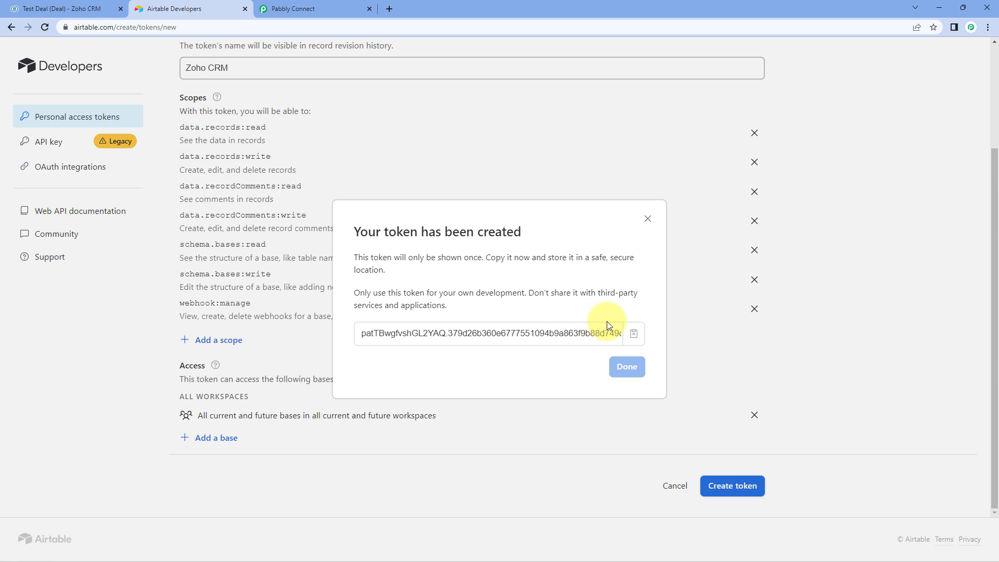
{"action": "left_click", "coordinate": [634, 336]}
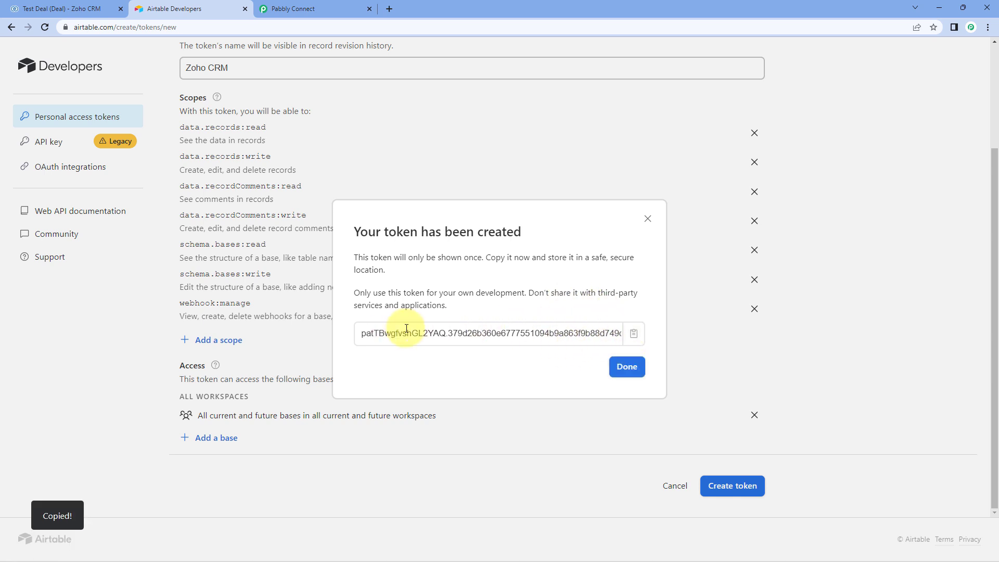
Switch to Pabbly Connect, paste the personal access token into the new Airtable connection and save the connection.
{"action": "left_click", "coordinate": [303, 7]}
{"action": "right_click", "coordinate": [505, 311]}
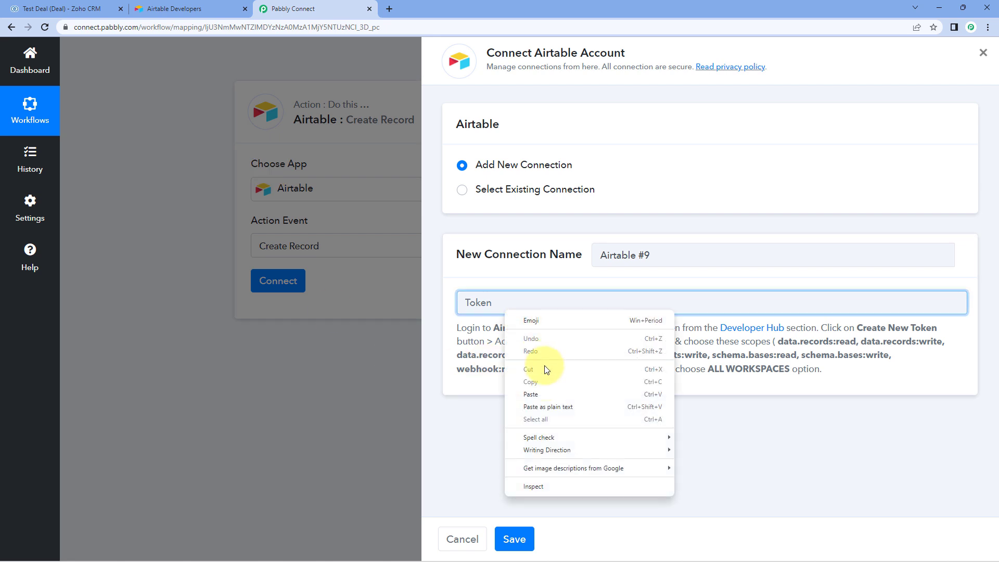
{"action": "left_click", "coordinate": [544, 394]}
{"action": "left_click", "coordinate": [525, 541]}
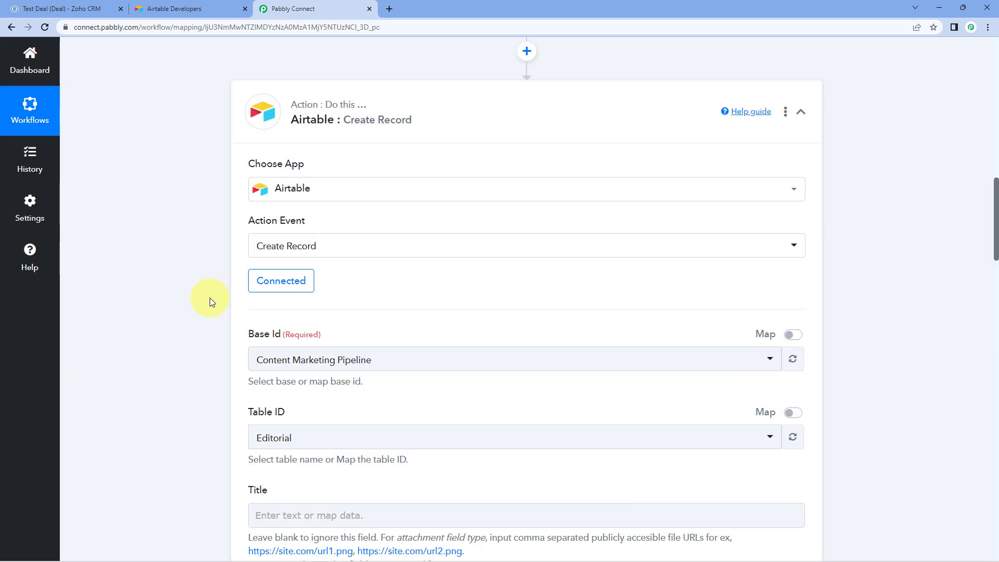
Switch to Airtable and return from the token page to the New Deals table in the Sales Data base.
{"action": "scroll", "coordinate": [210, 297], "scroll_direction": "down", "scroll_amount": 2}
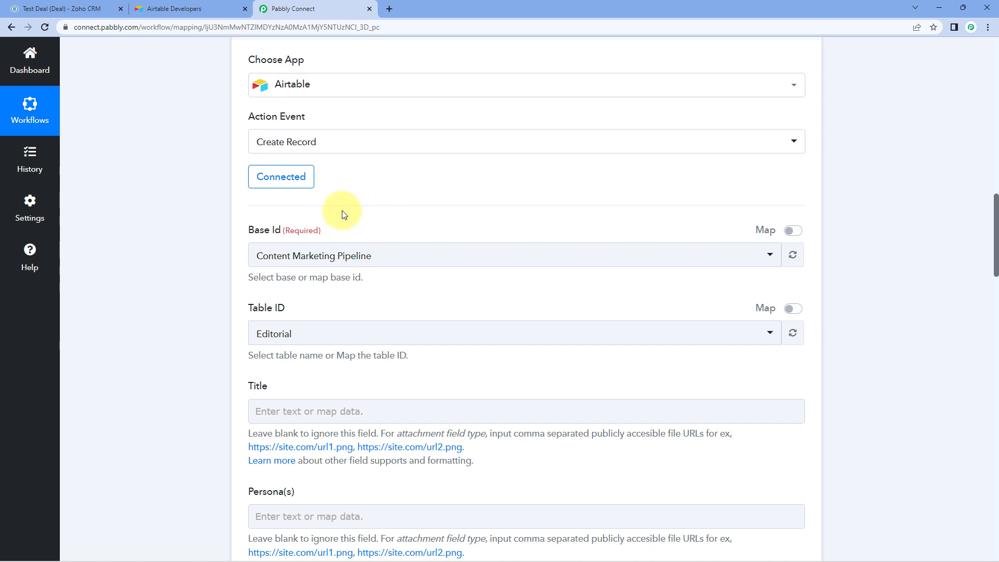
{"action": "left_click", "coordinate": [188, 8]}
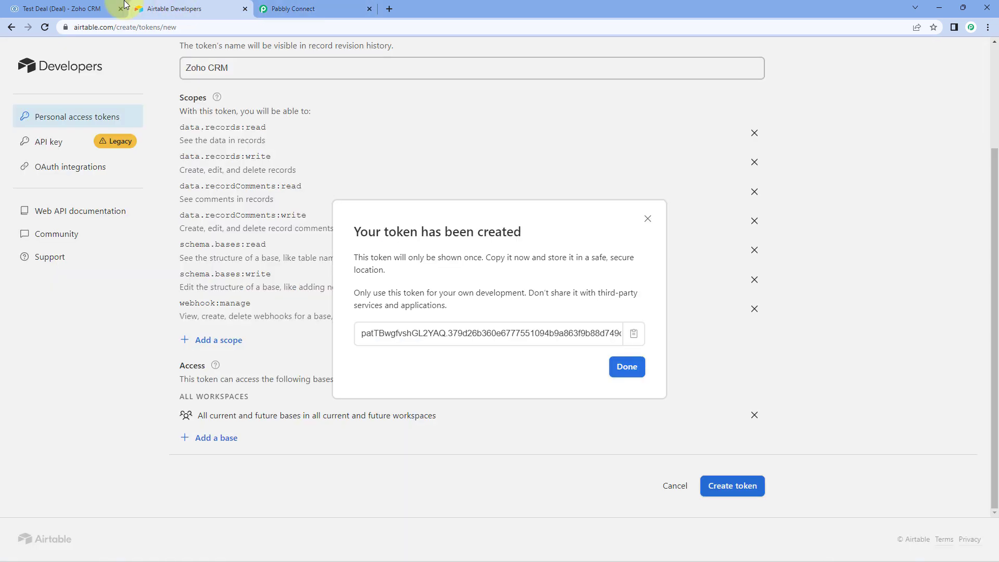
{"action": "left_click", "coordinate": [2, 29]}
{"action": "left_click", "coordinate": [2, 29]}
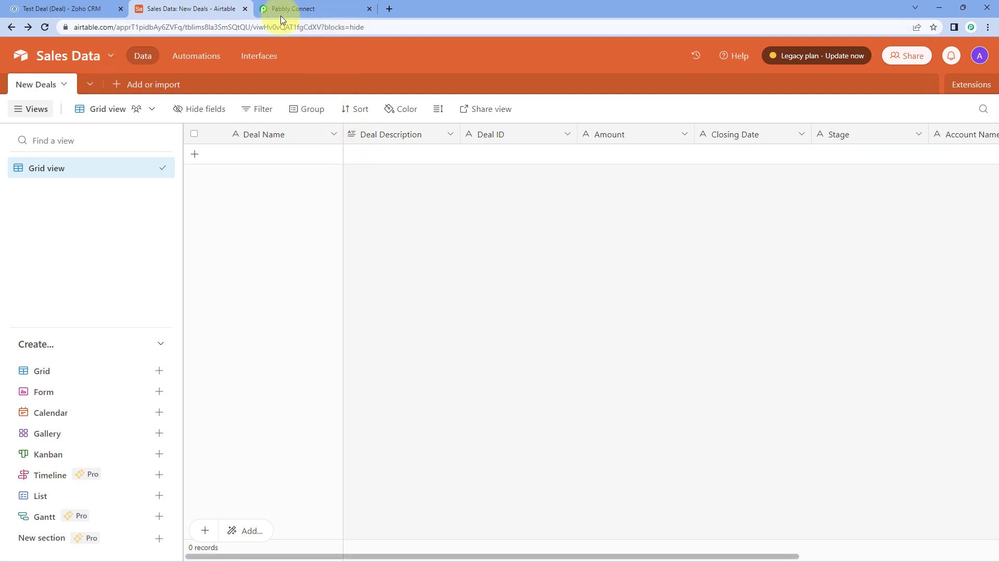
Switch to Pabbly Connect and set the Airtable action's Base Id to Sales Data, filtering the base list by Sales.
{"action": "left_click", "coordinate": [302, 8]}
{"action": "left_click", "coordinate": [357, 252]}
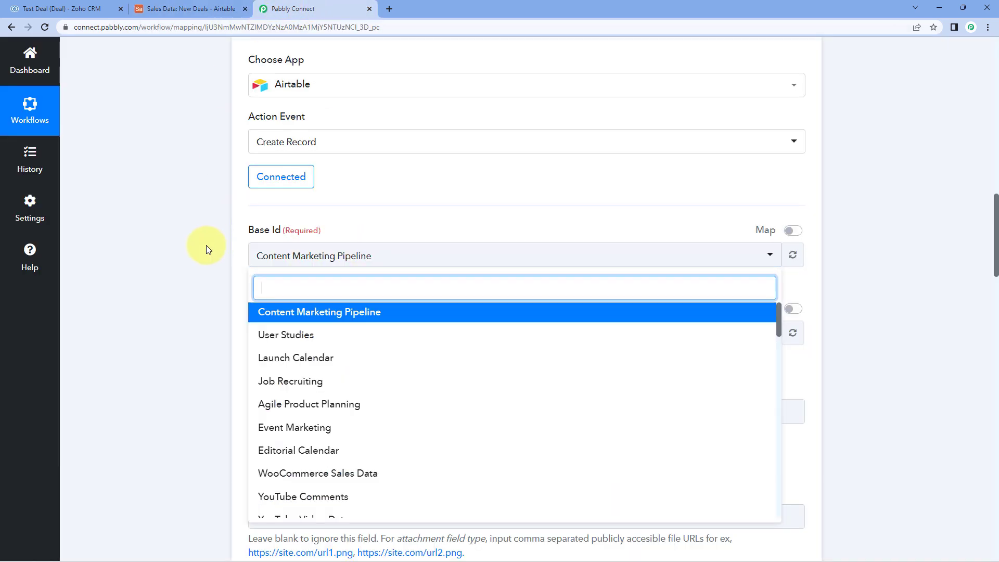
{"action": "scroll", "coordinate": [206, 245], "scroll_direction": "down", "scroll_amount": 1}
{"action": "scroll", "coordinate": [341, 296], "scroll_direction": "down", "scroll_amount": 5}
{"action": "scroll", "coordinate": [383, 312], "scroll_direction": "down", "scroll_amount": 3}
{"action": "scroll", "coordinate": [384, 312], "scroll_direction": "up", "scroll_amount": 7}
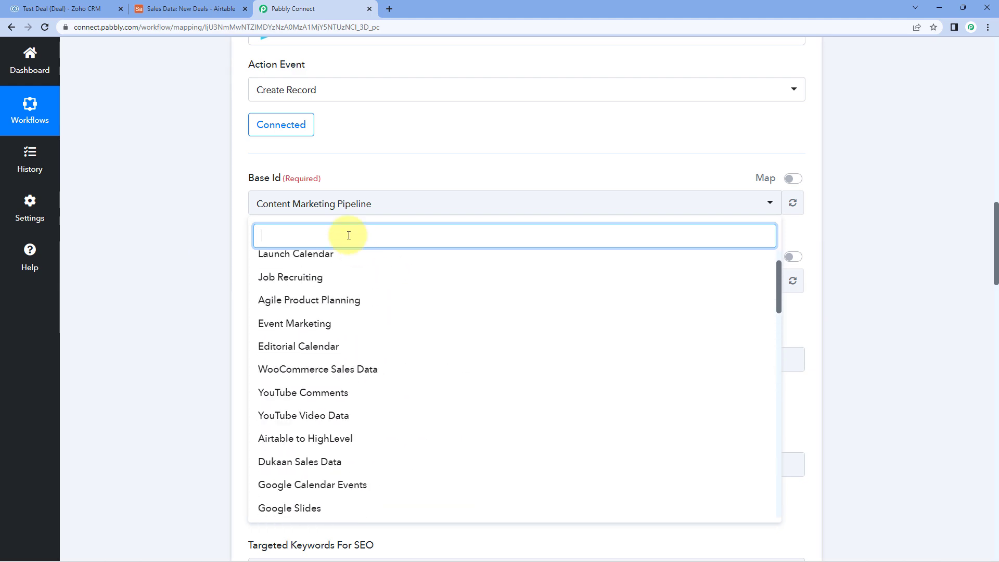
{"action": "type", "text": "Sales"}
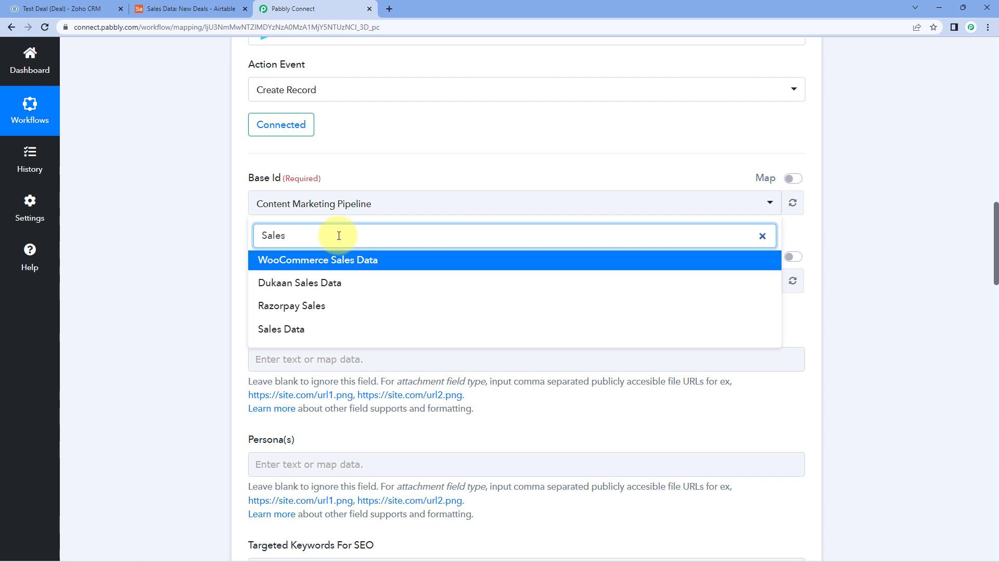
{"action": "left_click", "coordinate": [323, 335]}
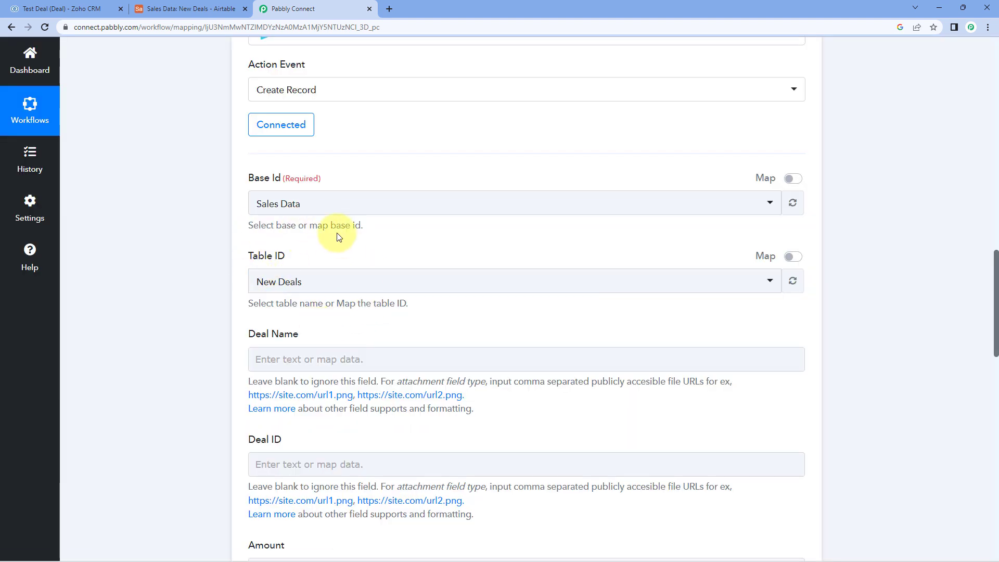
Check the table name in Airtable and select New Deals as the Table ID in Pabbly Connect.
{"action": "left_click", "coordinate": [29, 115]}
{"action": "left_click", "coordinate": [156, 9]}
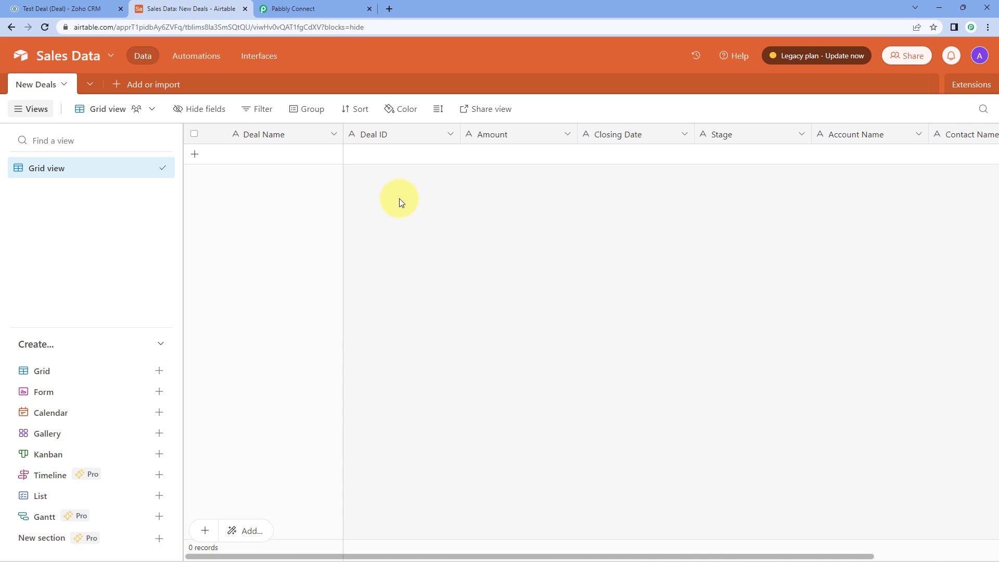
{"action": "left_click", "coordinate": [312, 9]}
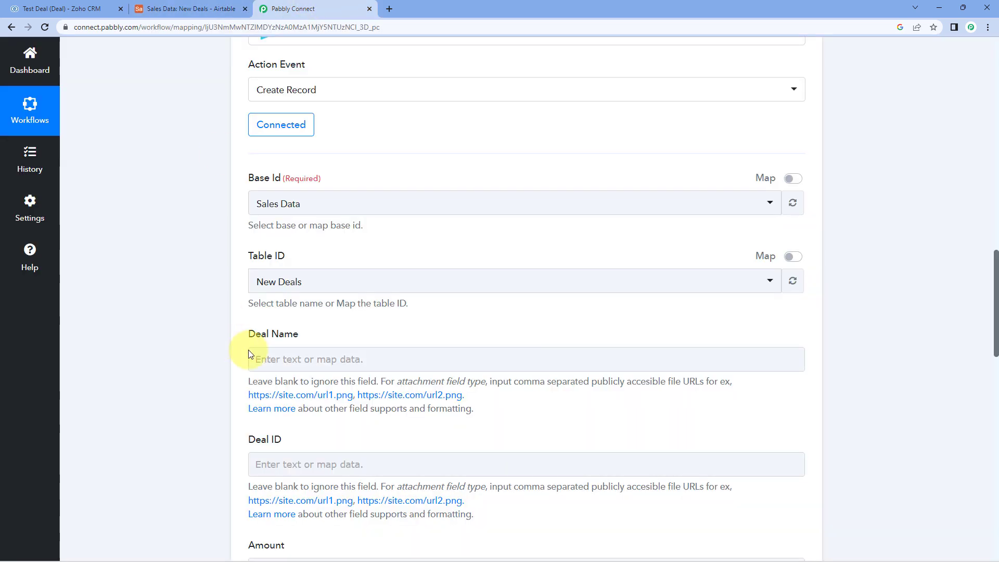
{"action": "left_click", "coordinate": [298, 289]}
{"action": "left_click", "coordinate": [264, 335]}
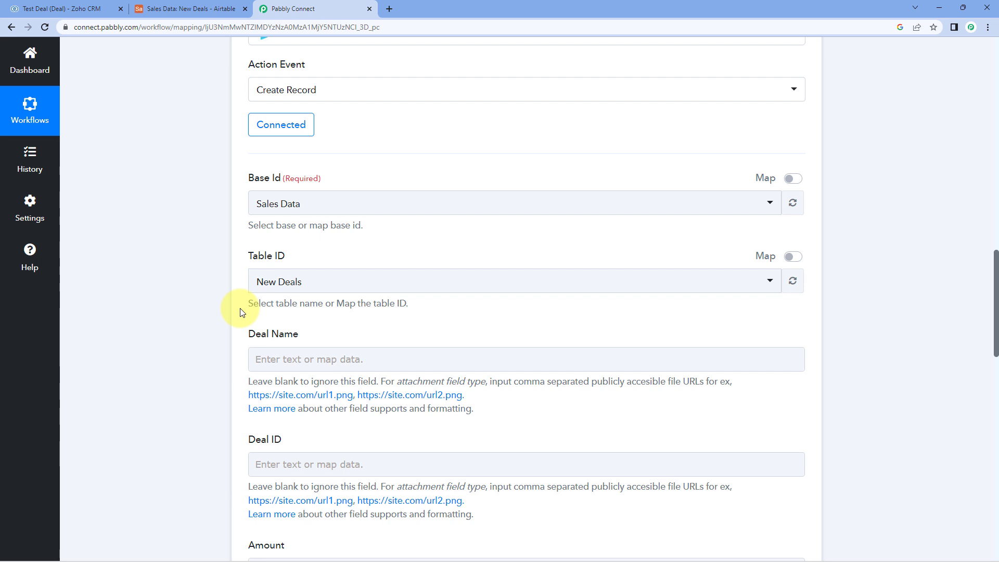
Compare the Create Record fields in Pabbly Connect with the New Deals table's columns in Airtable.
{"action": "scroll", "coordinate": [241, 311], "scroll_direction": "down", "scroll_amount": 2}
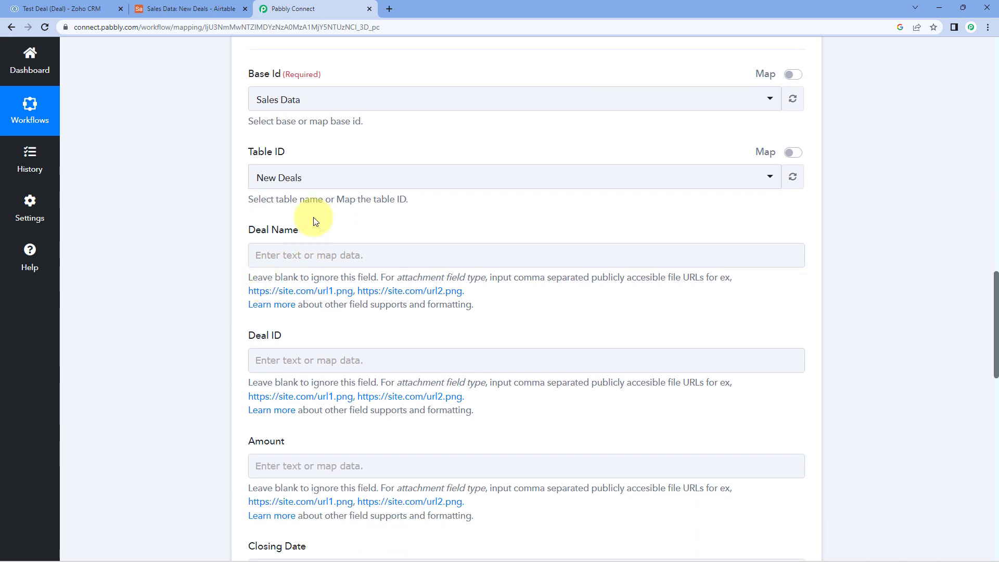
{"action": "scroll", "coordinate": [347, 194], "scroll_direction": "down", "scroll_amount": 2}
{"action": "left_click", "coordinate": [190, 9]}
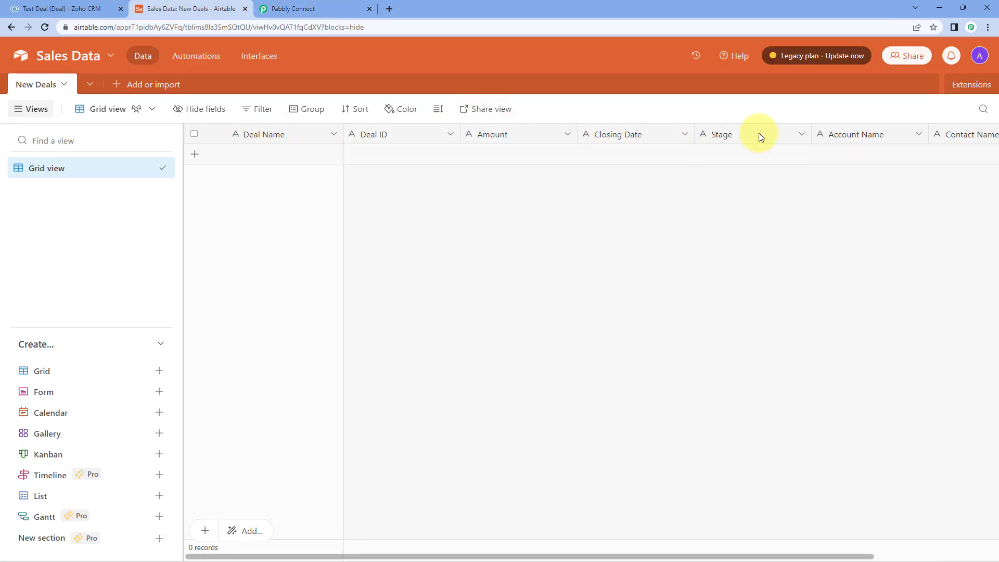
{"action": "left_click", "coordinate": [291, 9]}
{"action": "scroll", "coordinate": [234, 187], "scroll_direction": "down", "scroll_amount": 2}
{"action": "scroll", "coordinate": [238, 188], "scroll_direction": "down", "scroll_amount": 7}
{"action": "scroll", "coordinate": [210, 230], "scroll_direction": "up", "scroll_amount": 5}
Review the deal data in the Zoho CRM trigger response against the Create Record fields and the Airtable columns.
{"action": "scroll", "coordinate": [210, 230], "scroll_direction": "up", "scroll_amount": 15}
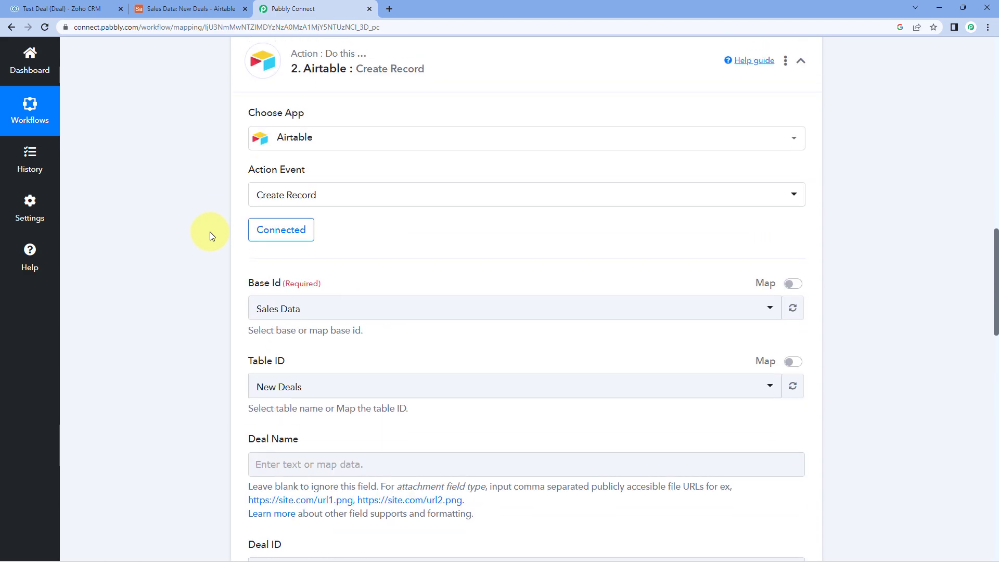
{"action": "scroll", "coordinate": [256, 257], "scroll_direction": "up", "scroll_amount": 4}
{"action": "scroll", "coordinate": [446, 246], "scroll_direction": "down", "scroll_amount": 6}
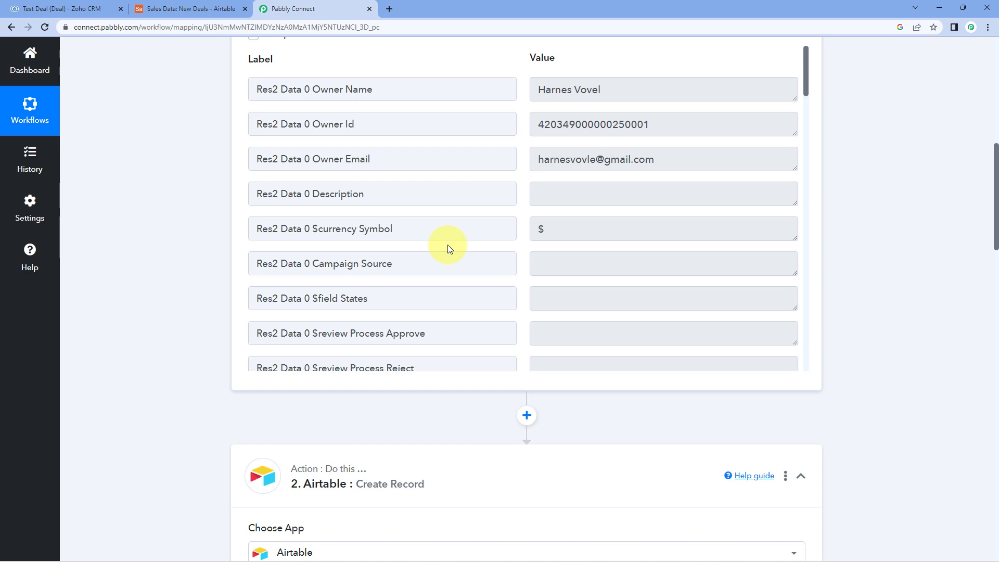
{"action": "scroll", "coordinate": [471, 239], "scroll_direction": "down", "scroll_amount": 12}
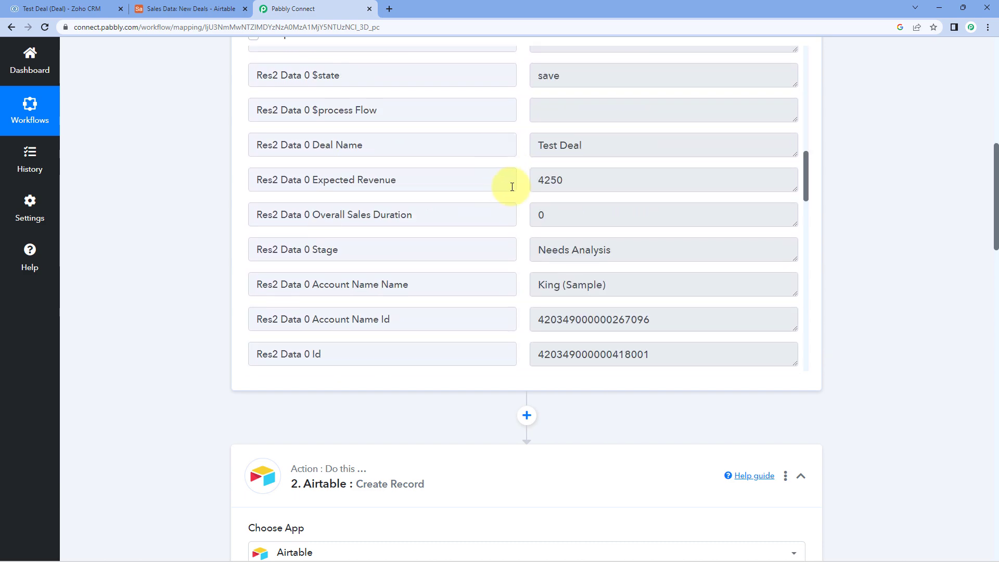
{"action": "scroll", "coordinate": [500, 181], "scroll_direction": "down", "scroll_amount": 3}
{"action": "scroll", "coordinate": [133, 234], "scroll_direction": "down", "scroll_amount": 9}
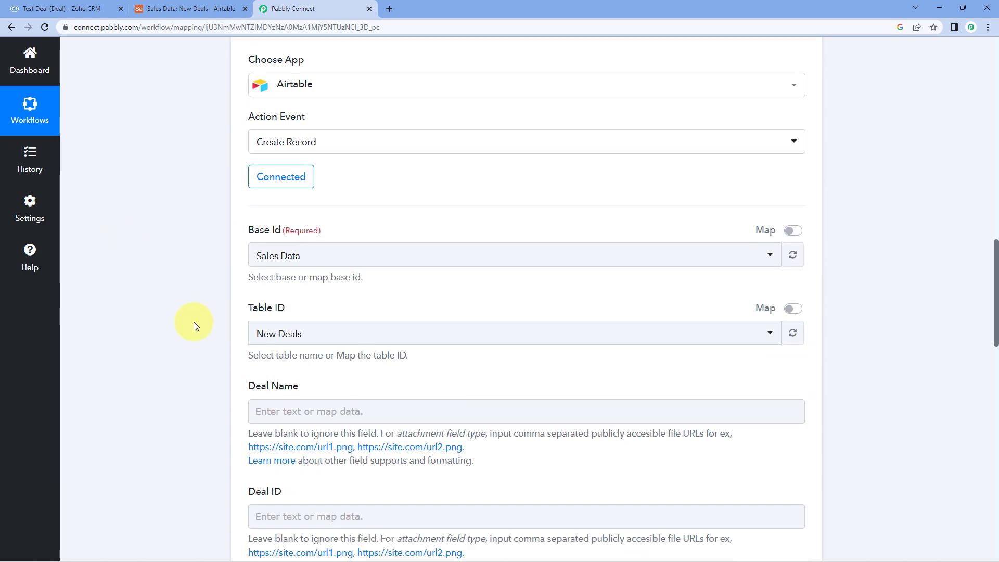
{"action": "scroll", "coordinate": [229, 353], "scroll_direction": "down", "scroll_amount": 3}
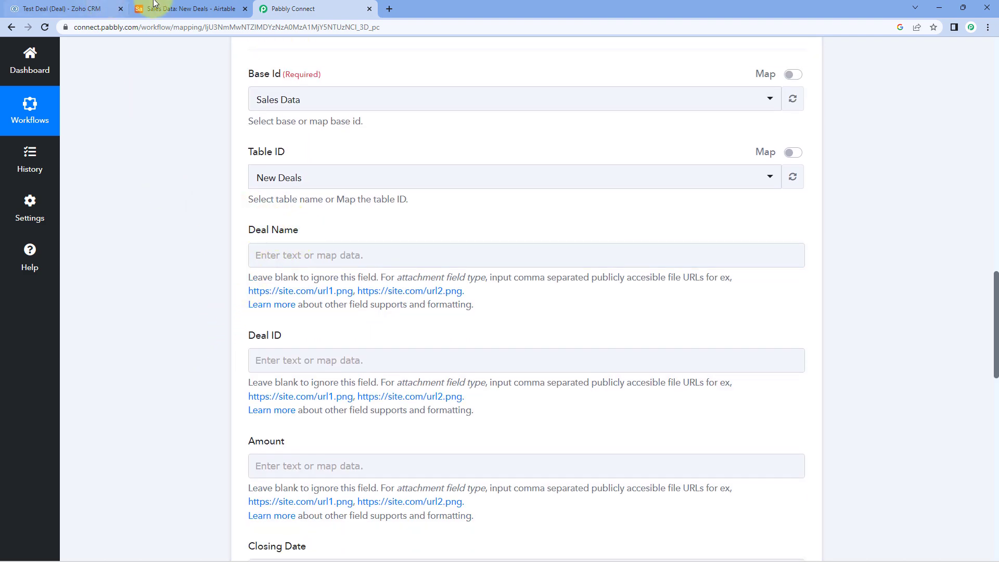
{"action": "left_click", "coordinate": [185, 8]}
{"action": "left_click", "coordinate": [344, 9]}
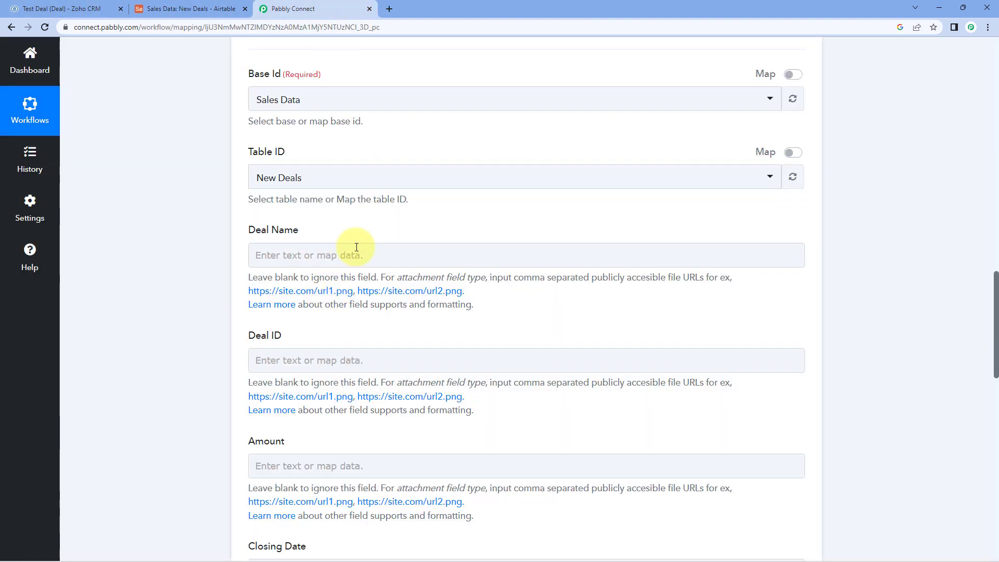
Locate the Deal Name entry and its value in the Zoho CRM trigger response.
{"action": "scroll", "coordinate": [475, 251], "scroll_direction": "up", "scroll_amount": 15}
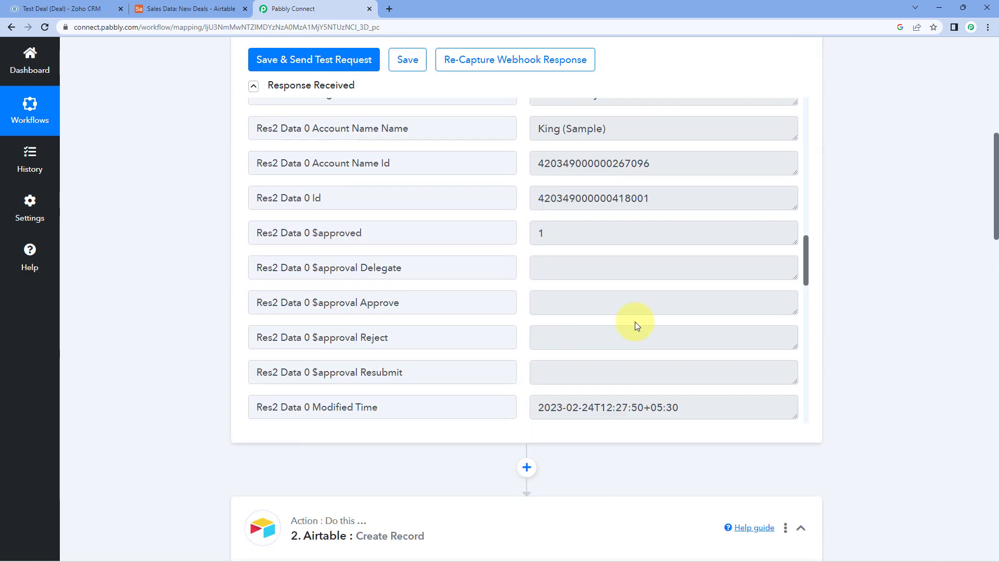
{"action": "scroll", "coordinate": [640, 281], "scroll_direction": "up", "scroll_amount": 4}
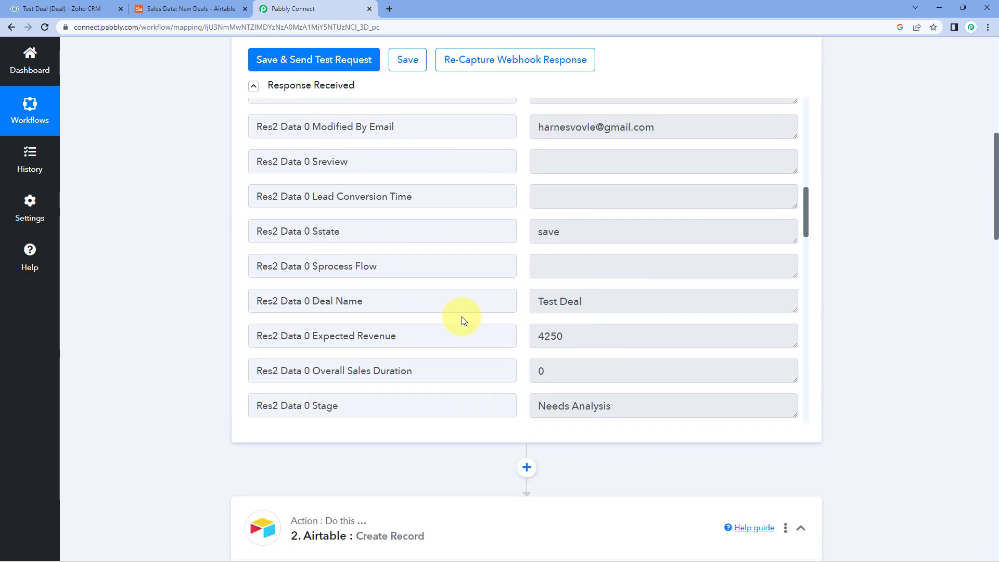
{"action": "left_click_drag", "start_coordinate": [597, 306], "coordinate": [528, 310]}
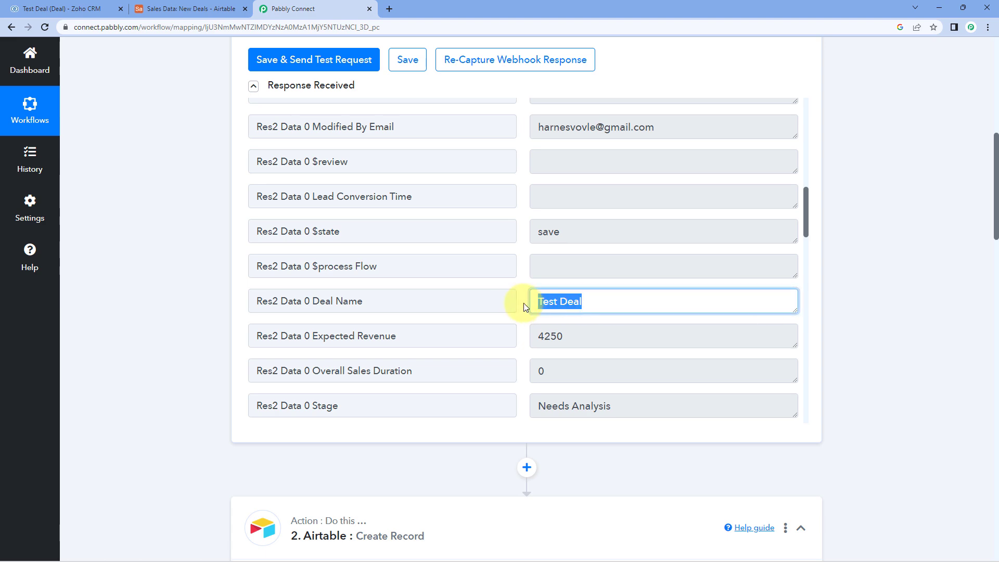
{"action": "left_click", "coordinate": [523, 308]}
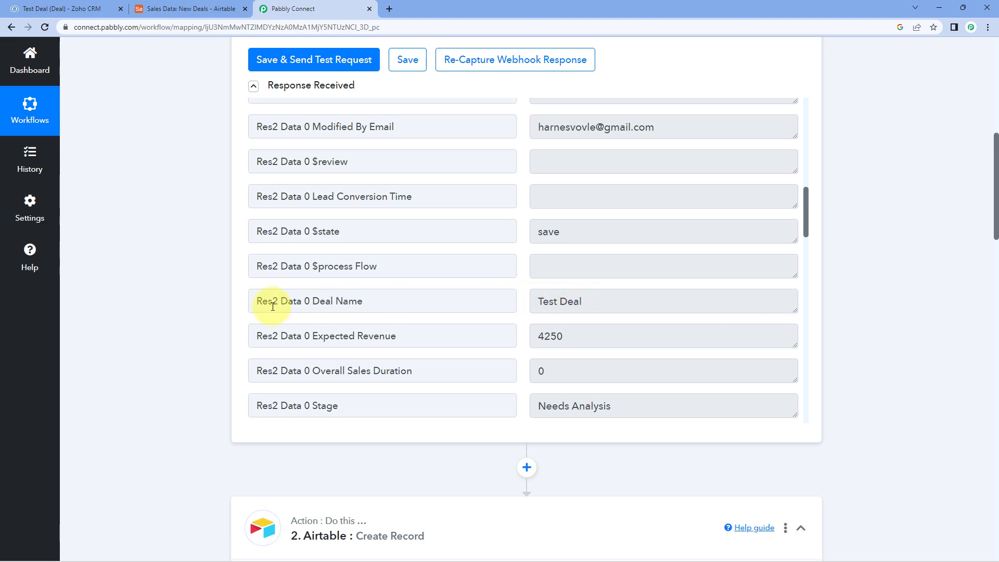
{"action": "scroll", "coordinate": [201, 313], "scroll_direction": "down", "scroll_amount": 13}
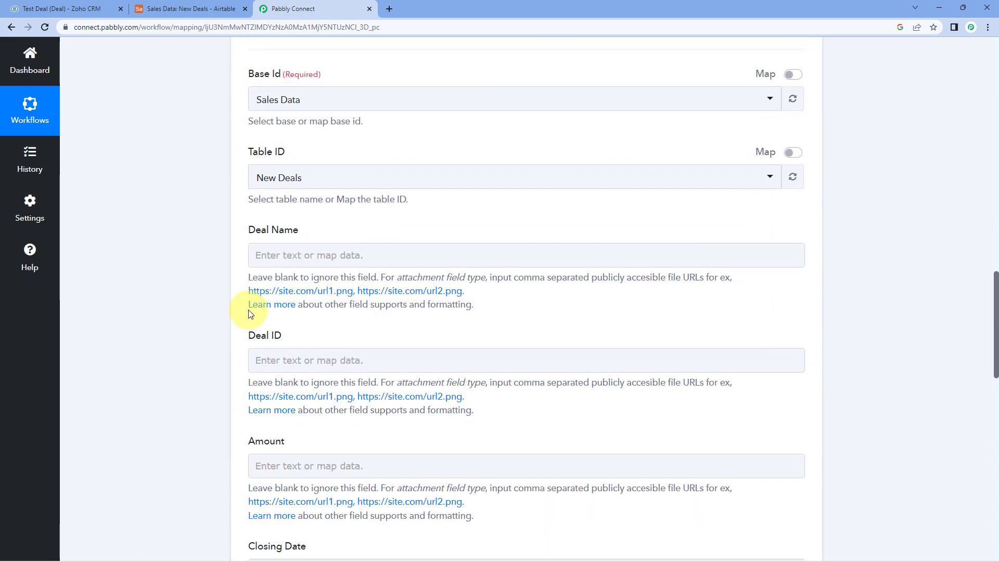
Map the Deal Name field to Res2 Data 0 Deal Name from the Zoho CRM trigger.
{"action": "scroll", "coordinate": [197, 251], "scroll_direction": "down", "scroll_amount": 2}
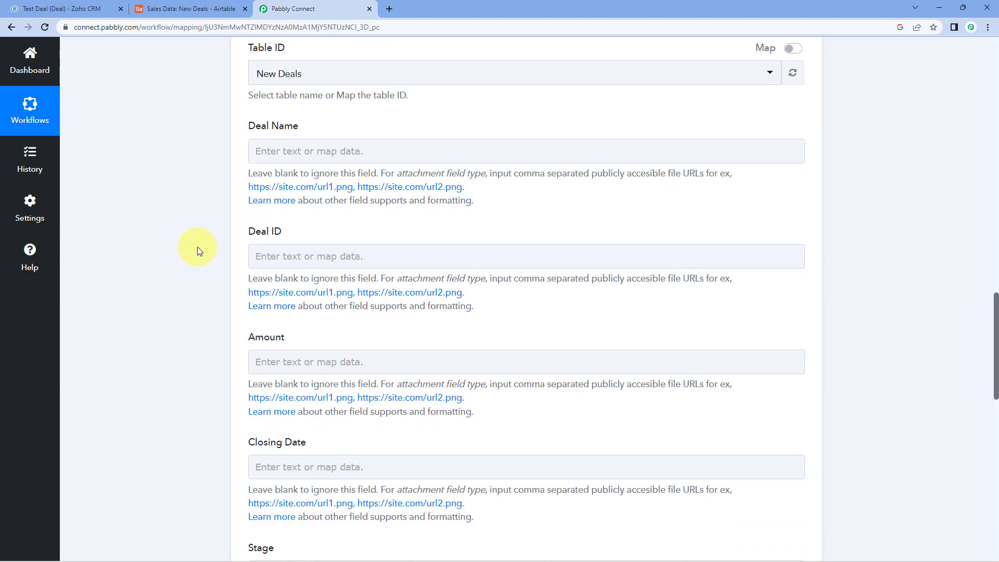
{"action": "left_click", "coordinate": [309, 154]}
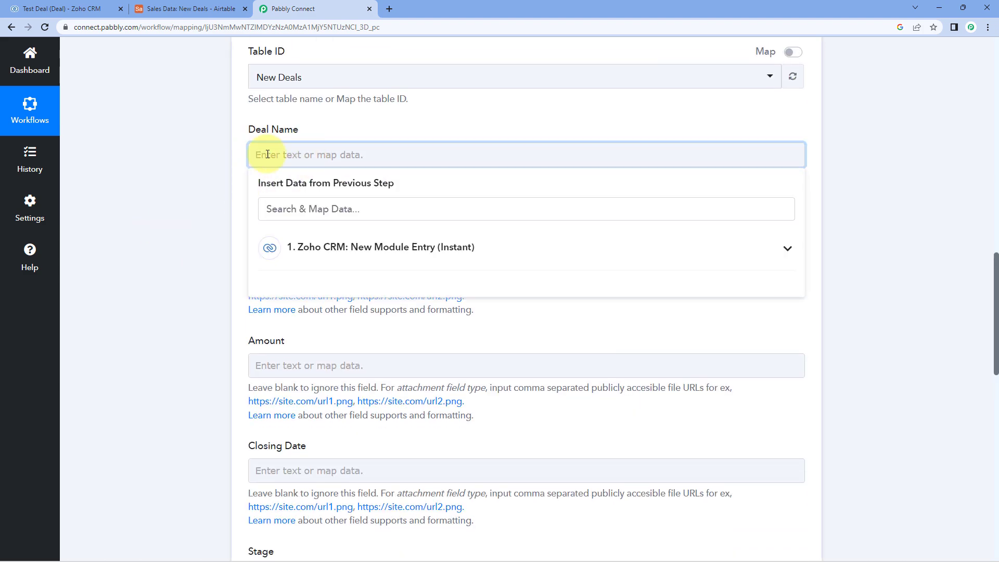
{"action": "left_click", "coordinate": [393, 246]}
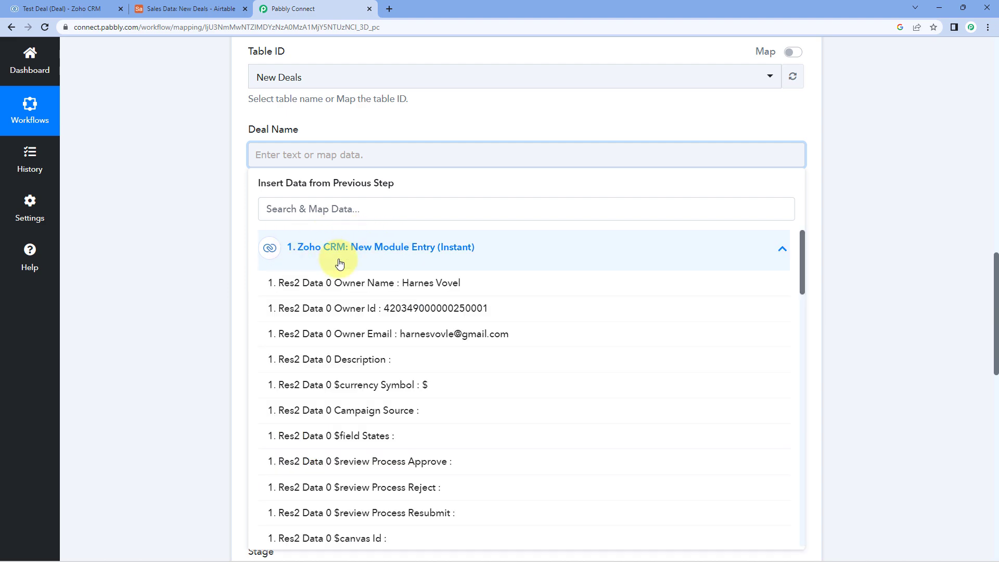
{"action": "scroll", "coordinate": [396, 285], "scroll_direction": "down", "scroll_amount": 7}
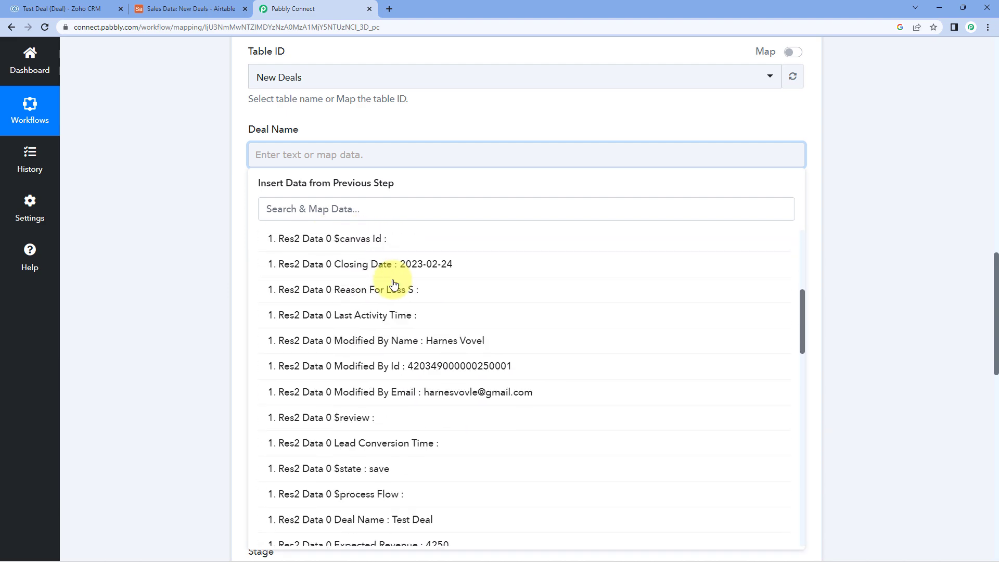
{"action": "scroll", "coordinate": [396, 256], "scroll_direction": "down", "scroll_amount": 3}
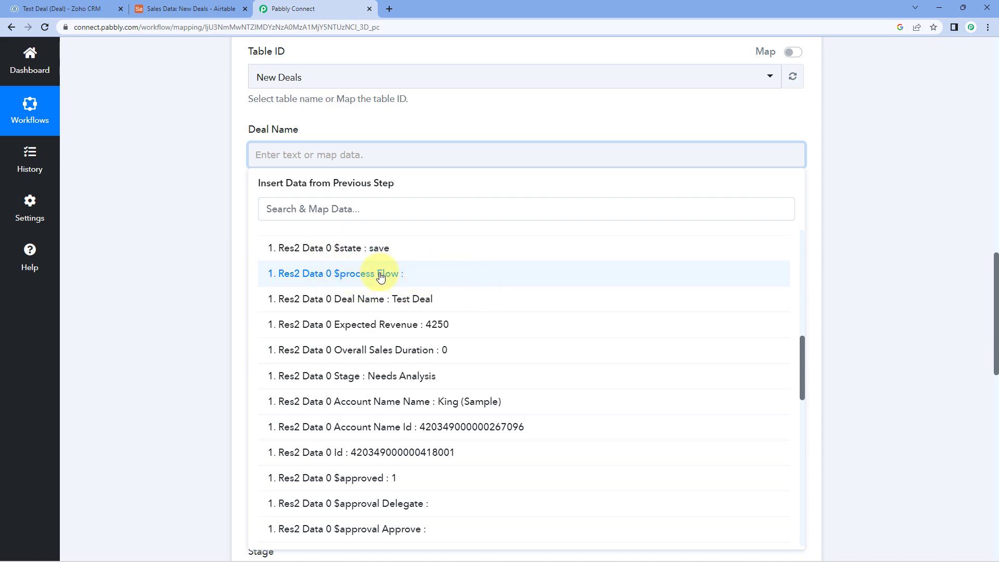
{"action": "left_click", "coordinate": [361, 301]}
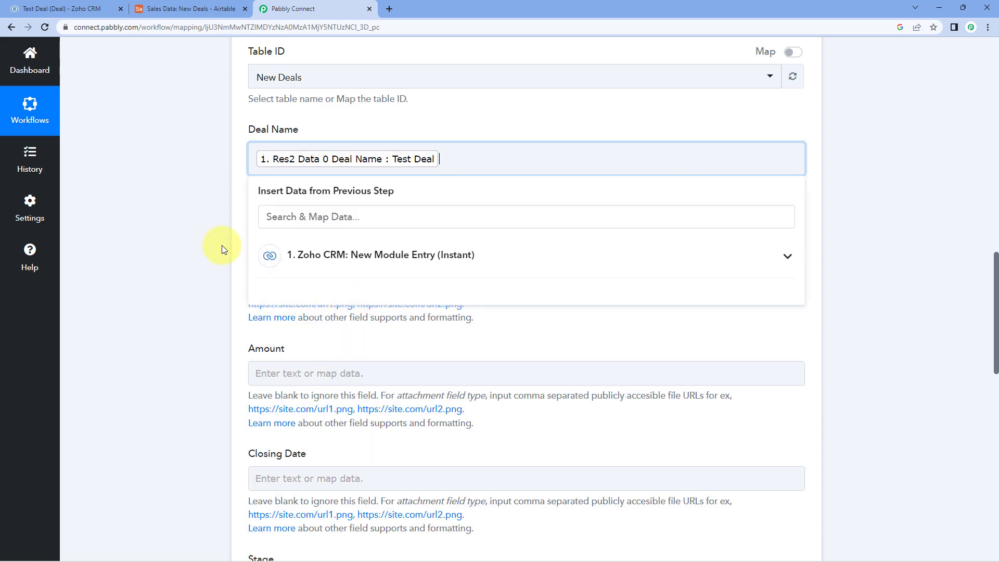
{"action": "left_click", "coordinate": [222, 244]}
Map the Deal ID field to Res2 Data 0 Id from the Zoho CRM trigger.
{"action": "scroll", "coordinate": [277, 151], "scroll_direction": "down", "scroll_amount": 1}
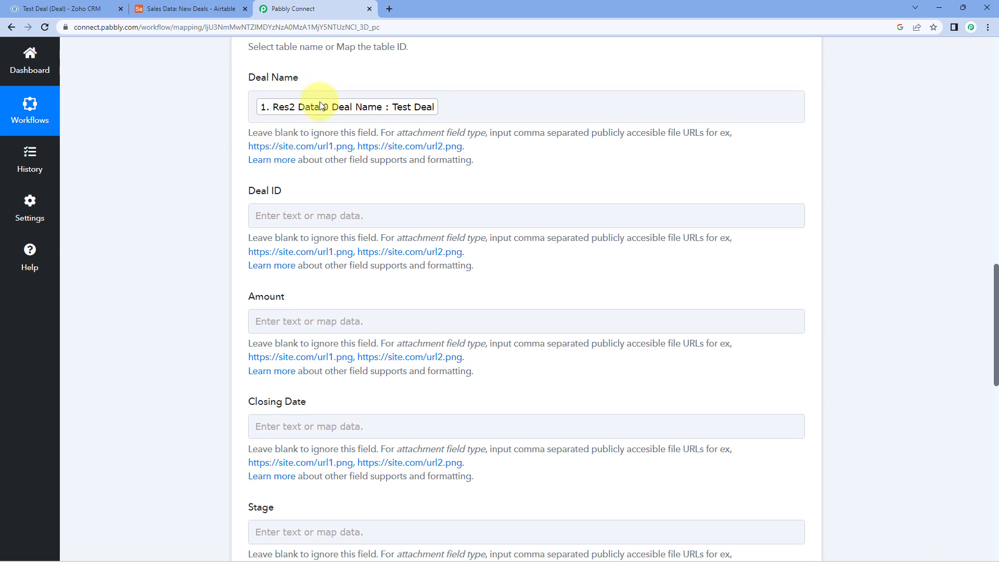
{"action": "scroll", "coordinate": [226, 132], "scroll_direction": "down", "scroll_amount": 1}
{"action": "left_click", "coordinate": [279, 162]}
{"action": "scroll", "coordinate": [189, 170], "scroll_direction": "down", "scroll_amount": 1}
{"action": "left_click", "coordinate": [319, 199]}
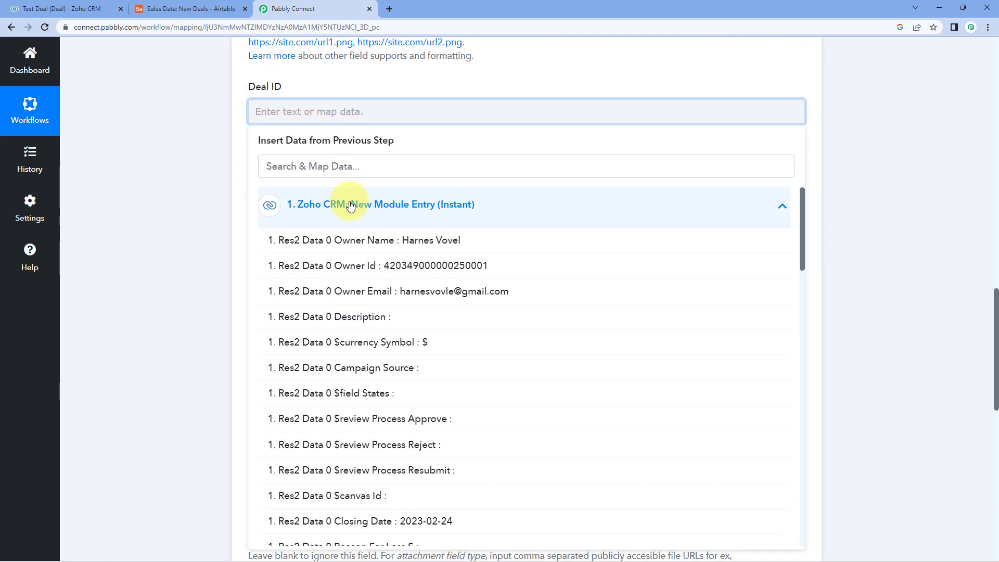
{"action": "scroll", "coordinate": [327, 248], "scroll_direction": "down", "scroll_amount": 3}
{"action": "scroll", "coordinate": [326, 249], "scroll_direction": "down", "scroll_amount": 5}
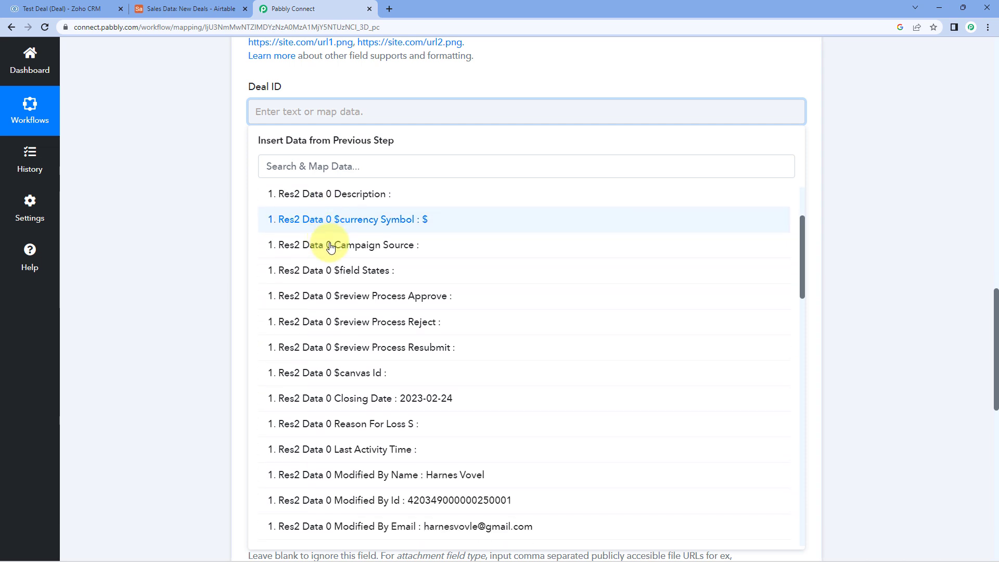
{"action": "scroll", "coordinate": [356, 281], "scroll_direction": "down", "scroll_amount": 3}
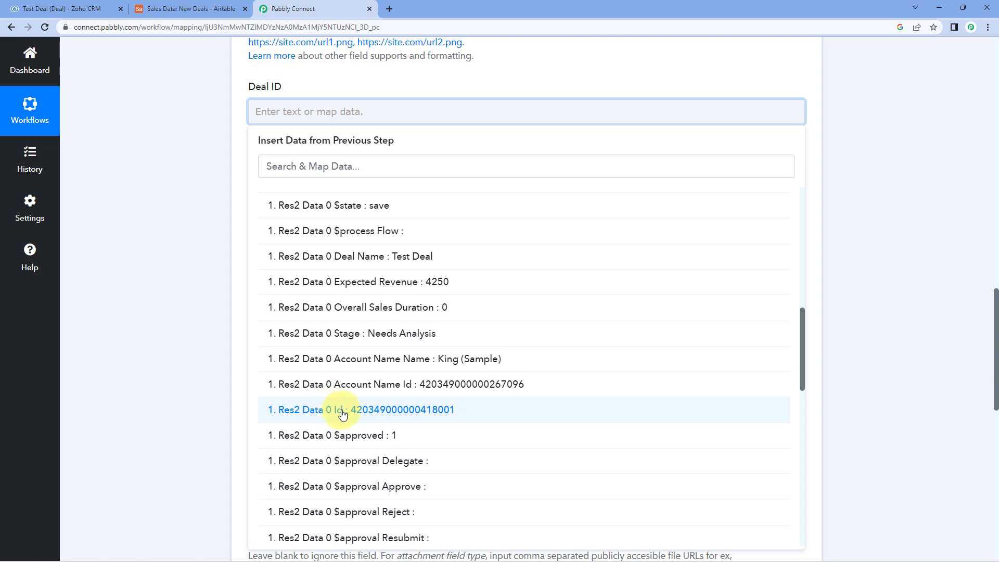
{"action": "left_click", "coordinate": [337, 410]}
{"action": "left_click", "coordinate": [185, 199]}
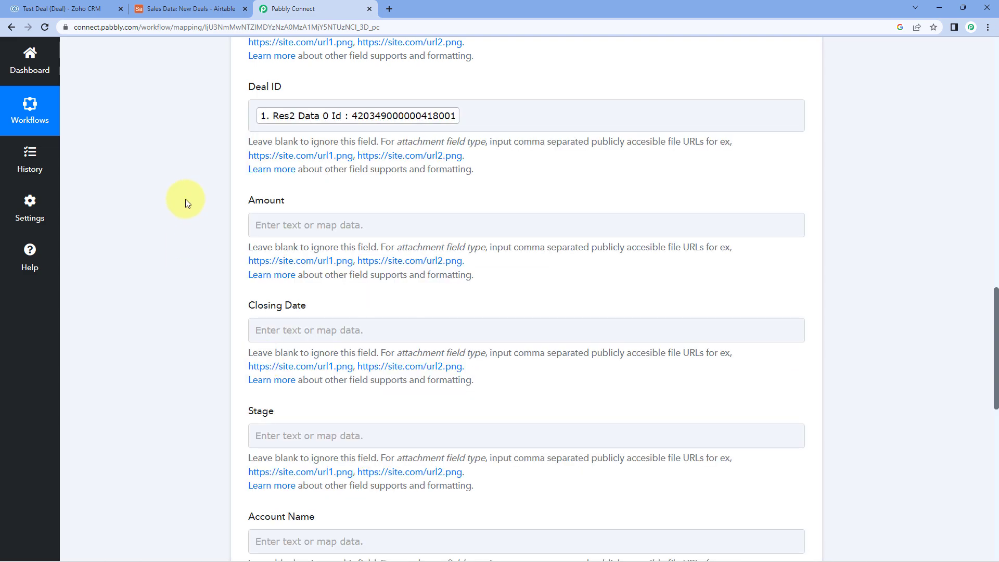
Map the Amount field to Res2 Data 0 Amount from the Zoho CRM trigger.
{"action": "scroll", "coordinate": [185, 198], "scroll_direction": "down", "scroll_amount": 3}
{"action": "left_click", "coordinate": [288, 127]}
{"action": "left_click", "coordinate": [320, 213]}
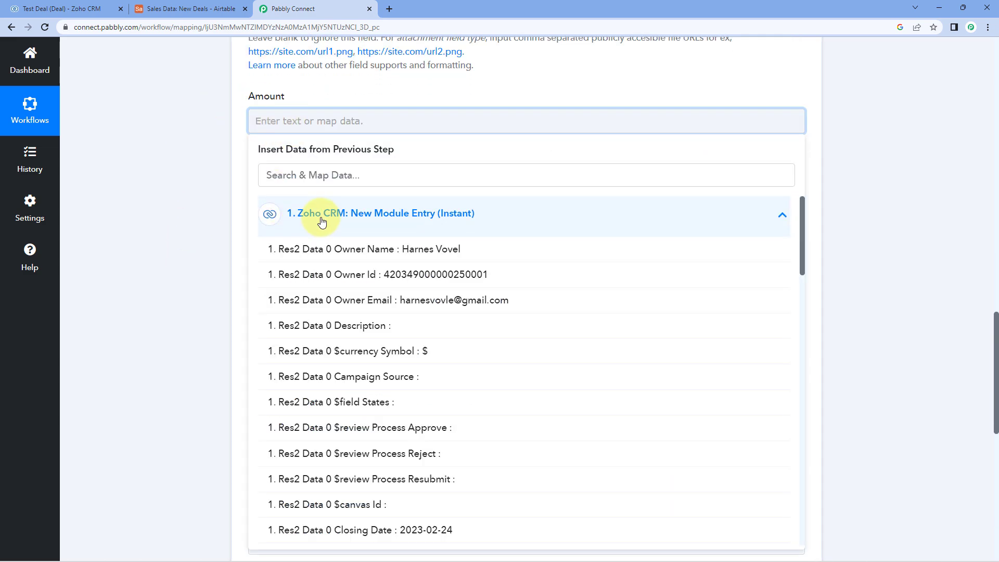
{"action": "scroll", "coordinate": [358, 272], "scroll_direction": "down", "scroll_amount": 1}
{"action": "scroll", "coordinate": [358, 272], "scroll_direction": "down", "scroll_amount": 7}
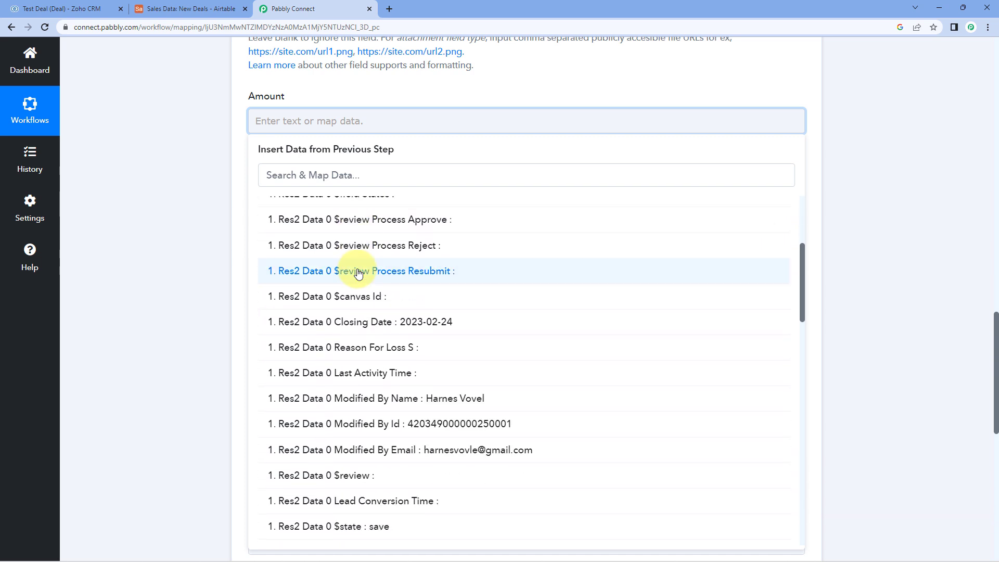
{"action": "scroll", "coordinate": [358, 272], "scroll_direction": "down", "scroll_amount": 9}
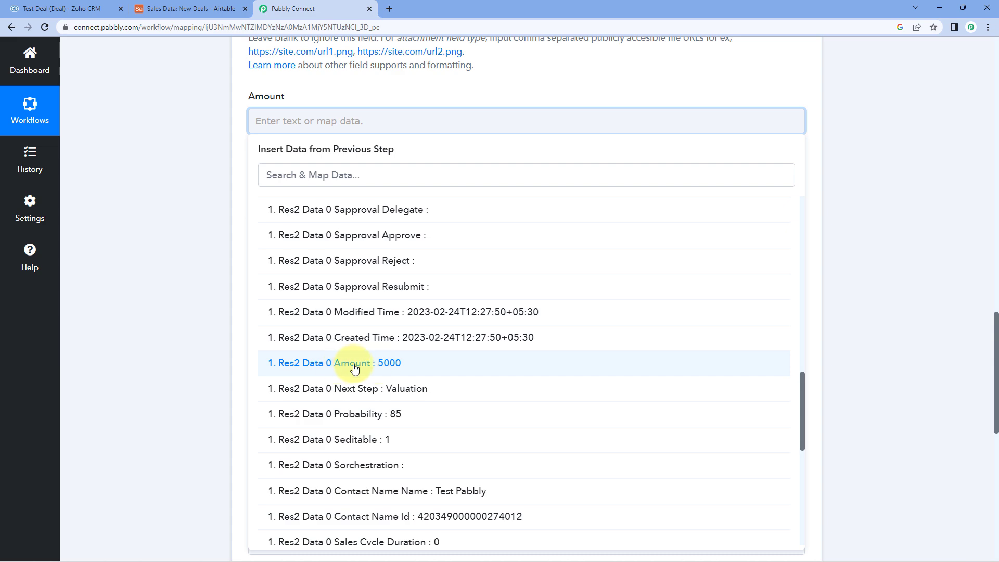
{"action": "left_click", "coordinate": [347, 362]}
Map the Closing Date field to Res2 Data 0 Closing Date from the Zoho CRM trigger.
{"action": "scroll", "coordinate": [156, 239], "scroll_direction": "down", "scroll_amount": 1}
{"action": "left_click", "coordinate": [255, 182]}
{"action": "left_click", "coordinate": [266, 276]}
{"action": "scroll", "coordinate": [196, 286], "scroll_direction": "down", "scroll_amount": 4}
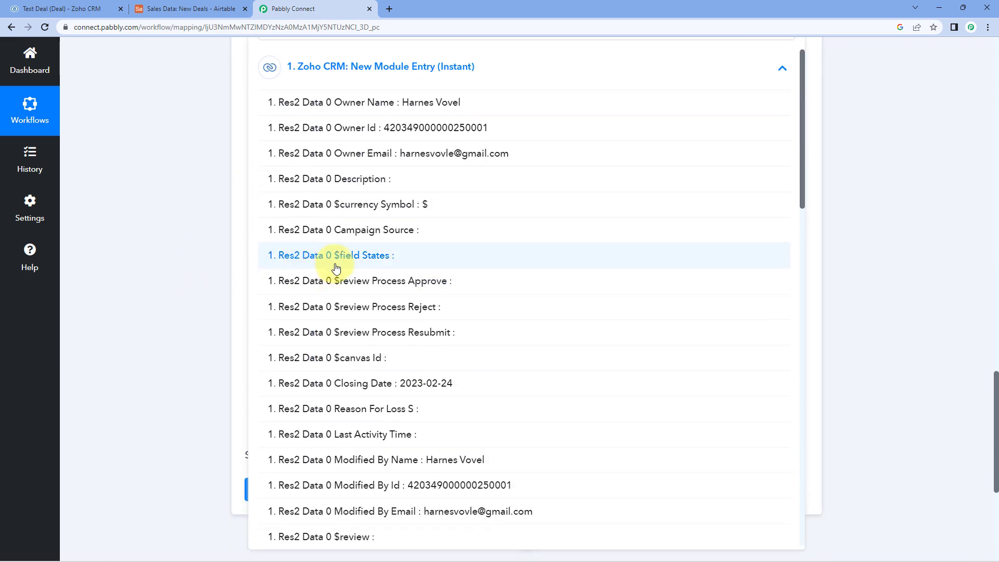
{"action": "left_click", "coordinate": [351, 385]}
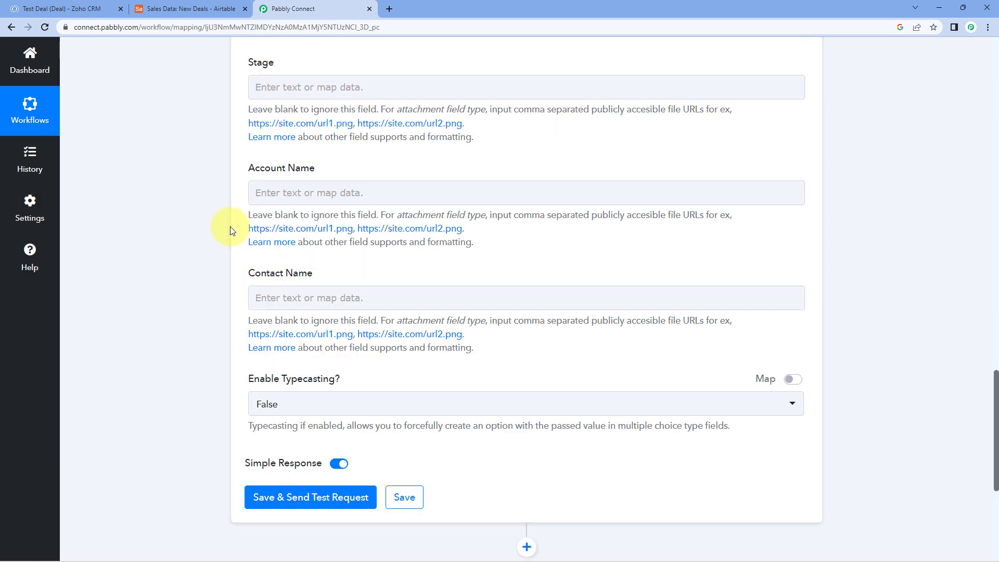
Map the Stage field to Res2 Data 0 Stage from the Zoho CRM trigger.
{"action": "scroll", "coordinate": [230, 226], "scroll_direction": "up", "scroll_amount": 1}
{"action": "left_click", "coordinate": [293, 138]}
{"action": "left_click", "coordinate": [329, 232]}
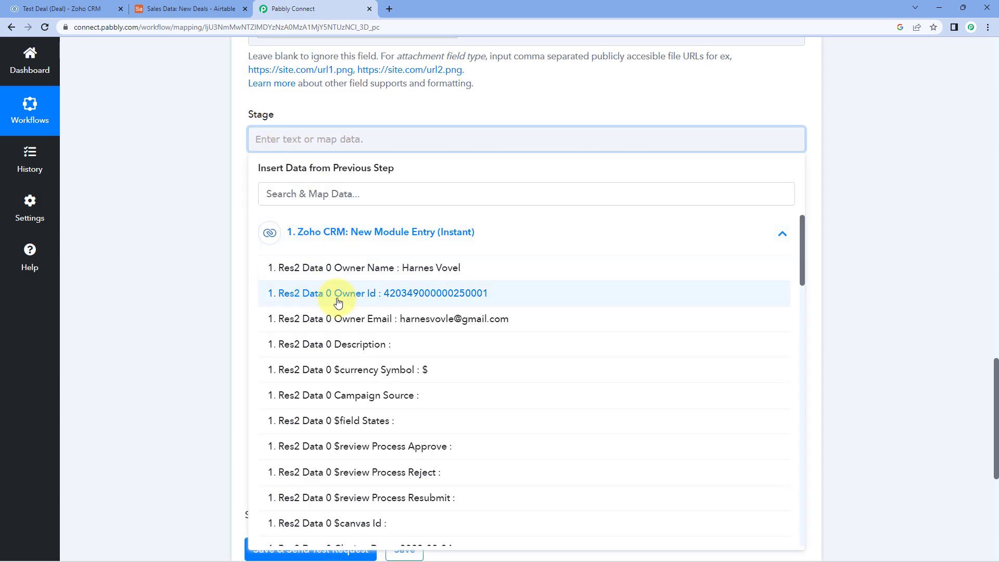
{"action": "scroll", "coordinate": [338, 294], "scroll_direction": "down", "scroll_amount": 2}
{"action": "scroll", "coordinate": [338, 292], "scroll_direction": "down", "scroll_amount": 5}
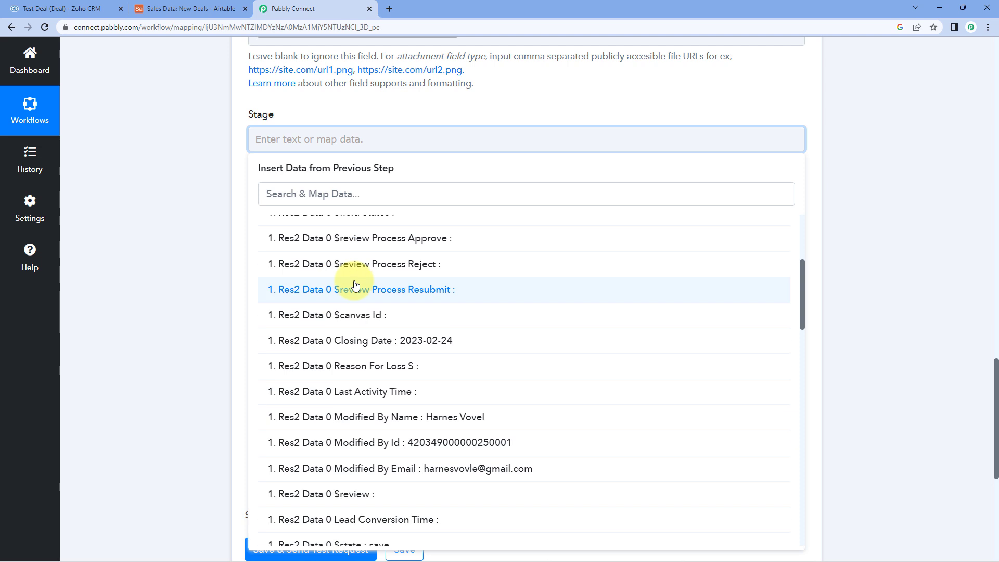
{"action": "scroll", "coordinate": [355, 286], "scroll_direction": "down", "scroll_amount": 3}
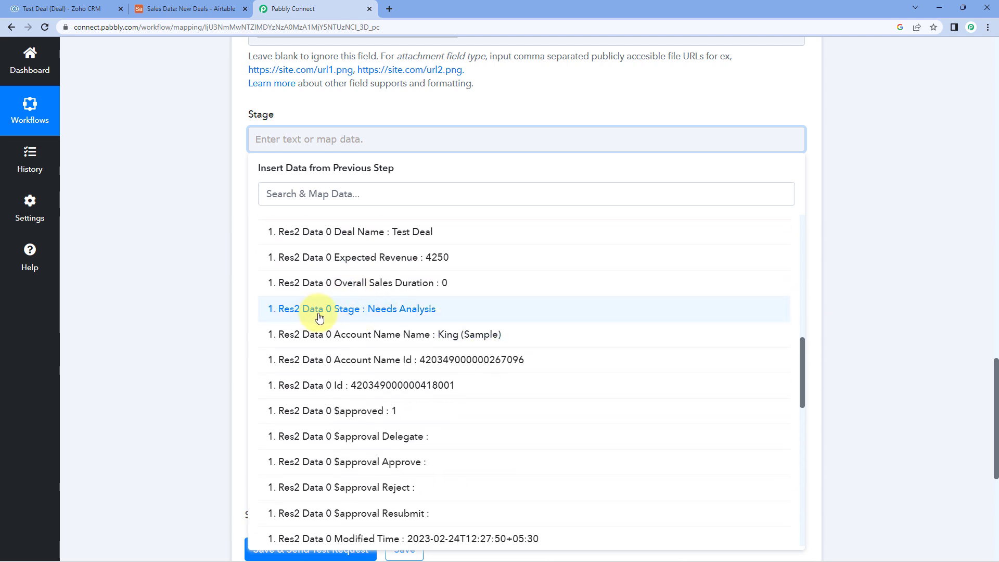
{"action": "left_click", "coordinate": [343, 312]}
{"action": "left_click", "coordinate": [186, 255]}
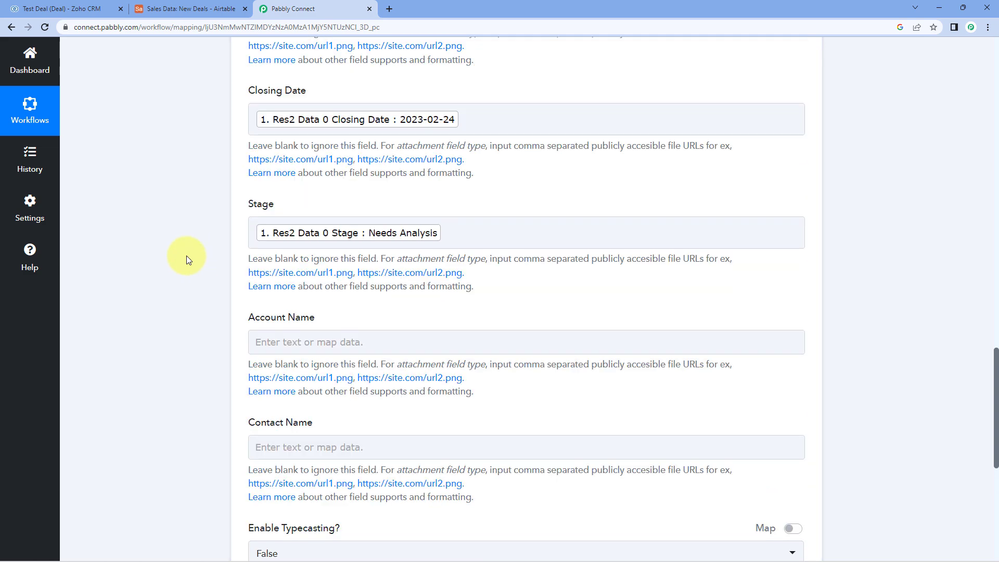
Map the Account Name field to Res2 Data 0 Account Name Name from the Zoho CRM trigger.
{"action": "scroll", "coordinate": [186, 273], "scroll_direction": "down", "scroll_amount": 3}
{"action": "scroll", "coordinate": [186, 274], "scroll_direction": "down", "scroll_amount": 2}
{"action": "left_click", "coordinate": [319, 148]}
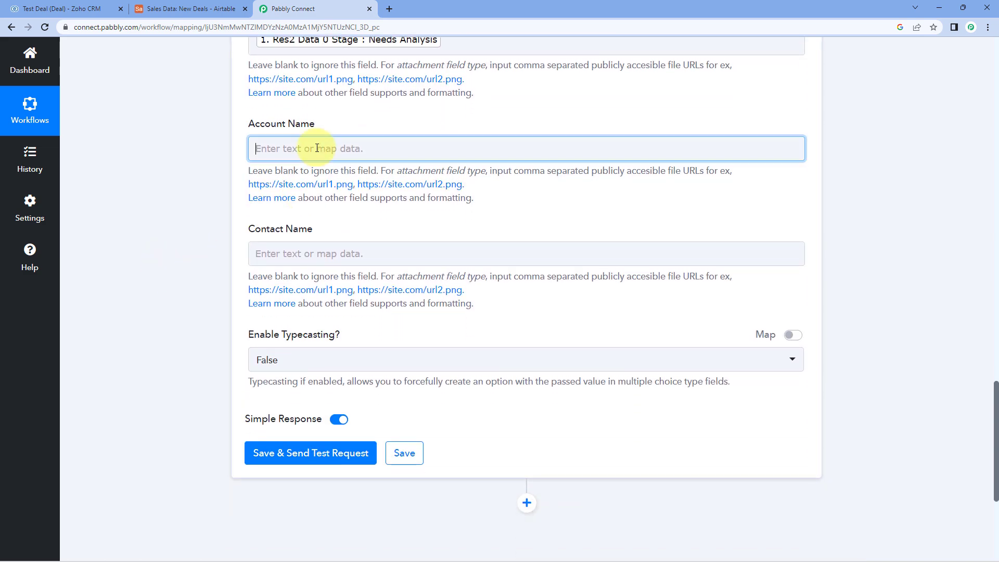
{"action": "left_click", "coordinate": [340, 248]}
{"action": "scroll", "coordinate": [334, 301], "scroll_direction": "down", "scroll_amount": 2}
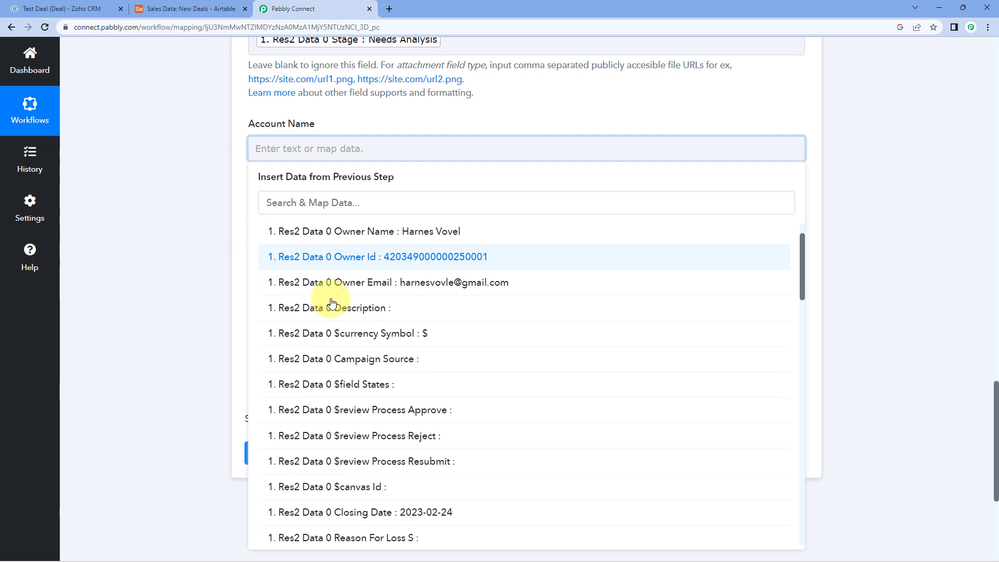
{"action": "scroll", "coordinate": [332, 302], "scroll_direction": "down", "scroll_amount": 5}
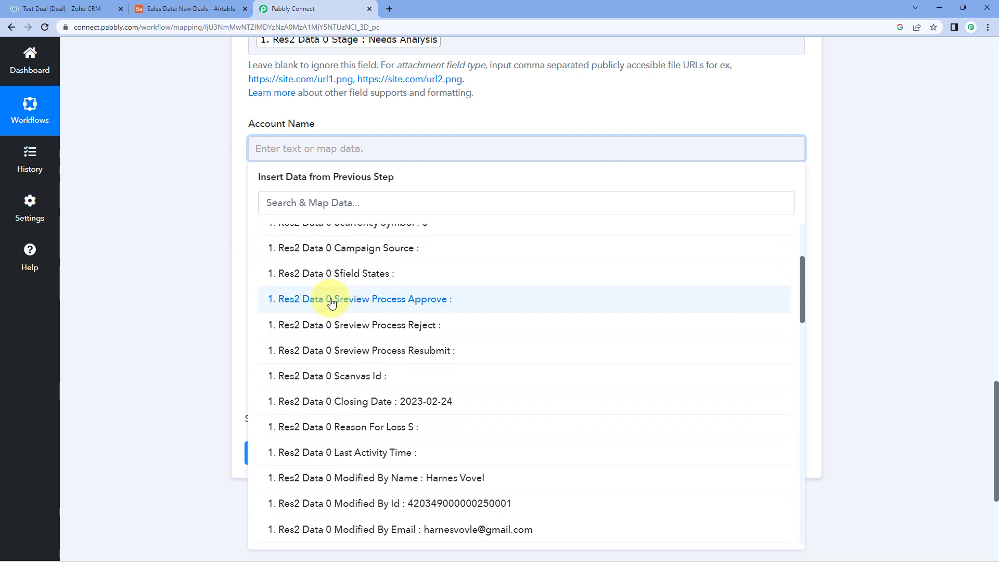
{"action": "scroll", "coordinate": [337, 306], "scroll_direction": "down", "scroll_amount": 3}
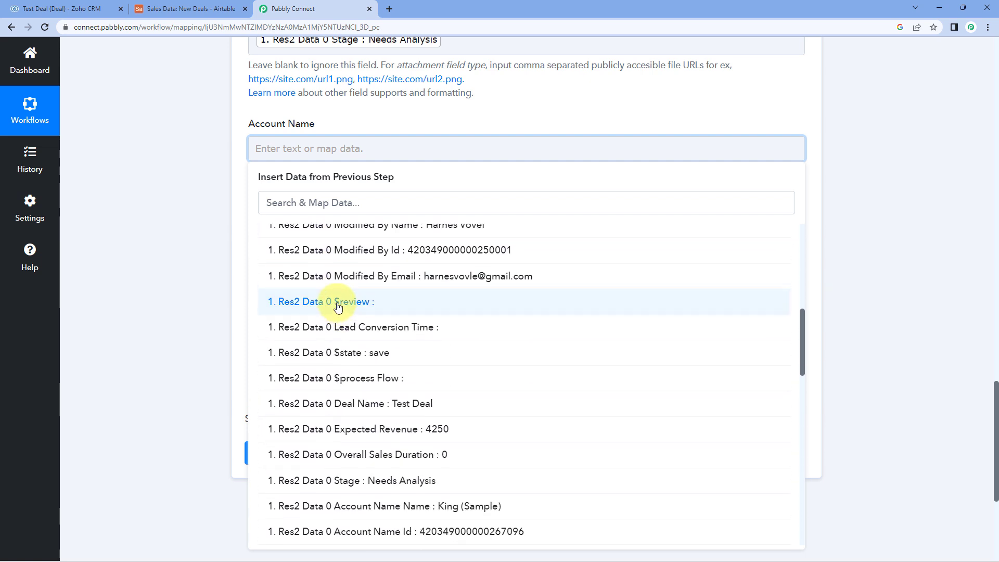
{"action": "left_click", "coordinate": [358, 460]}
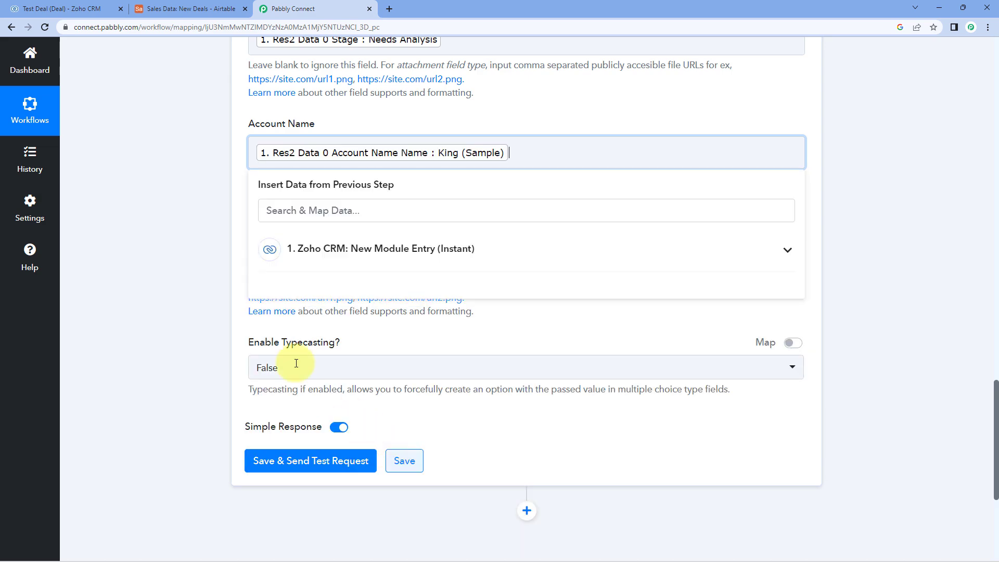
Map the Contact Name field to Res2 Data 0 Contact Name Name from the Zoho CRM trigger.
{"action": "left_click", "coordinate": [288, 266]}
{"action": "scroll", "coordinate": [197, 276], "scroll_direction": "down", "scroll_amount": 3}
{"action": "left_click", "coordinate": [368, 202]}
{"action": "scroll", "coordinate": [398, 345], "scroll_direction": "down", "scroll_amount": 4}
{"action": "scroll", "coordinate": [399, 346], "scroll_direction": "down", "scroll_amount": 12}
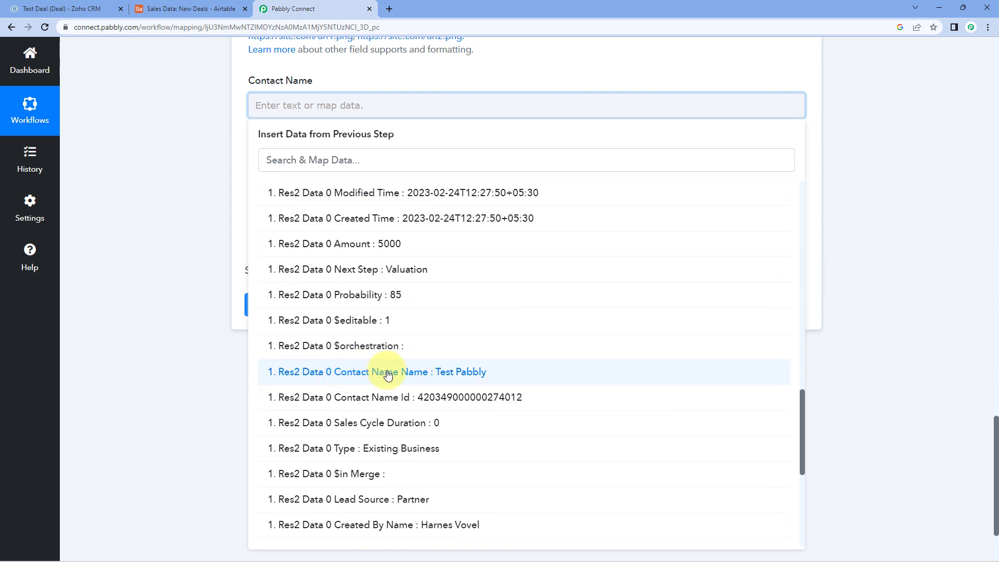
{"action": "left_click", "coordinate": [385, 373]}
Check the New Deals table in Airtable, then review all the mapped Create Record fields in Pabbly Connect.
{"action": "scroll", "coordinate": [223, 188], "scroll_direction": "up", "scroll_amount": 5}
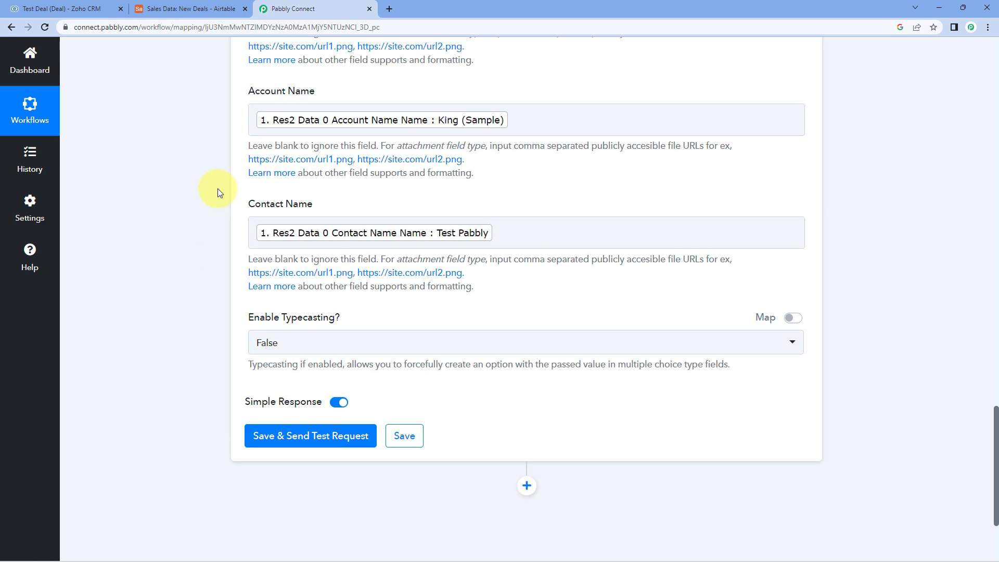
{"action": "left_click", "coordinate": [190, 9]}
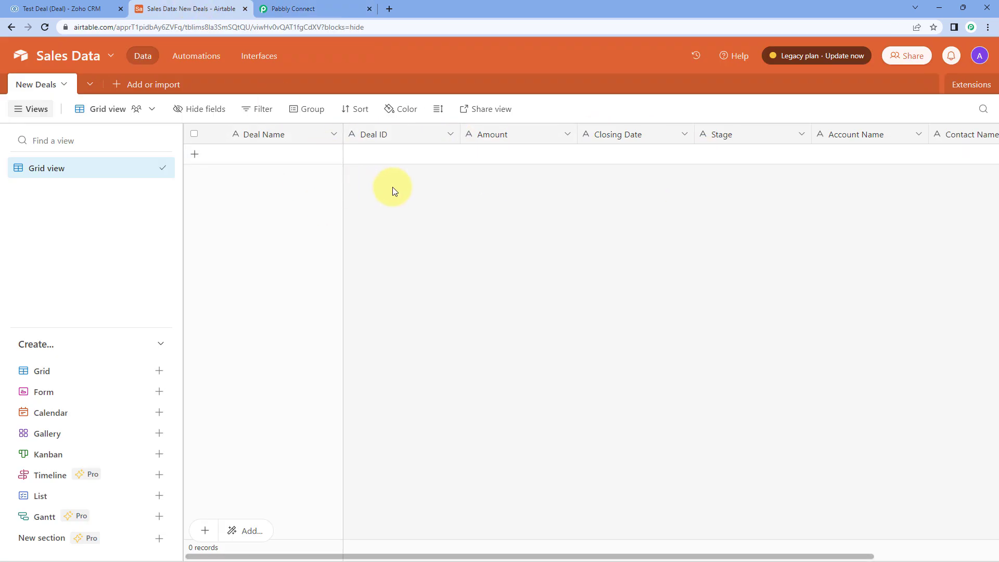
{"action": "left_click", "coordinate": [332, 8]}
{"action": "scroll", "coordinate": [219, 172], "scroll_direction": "up", "scroll_amount": 7}
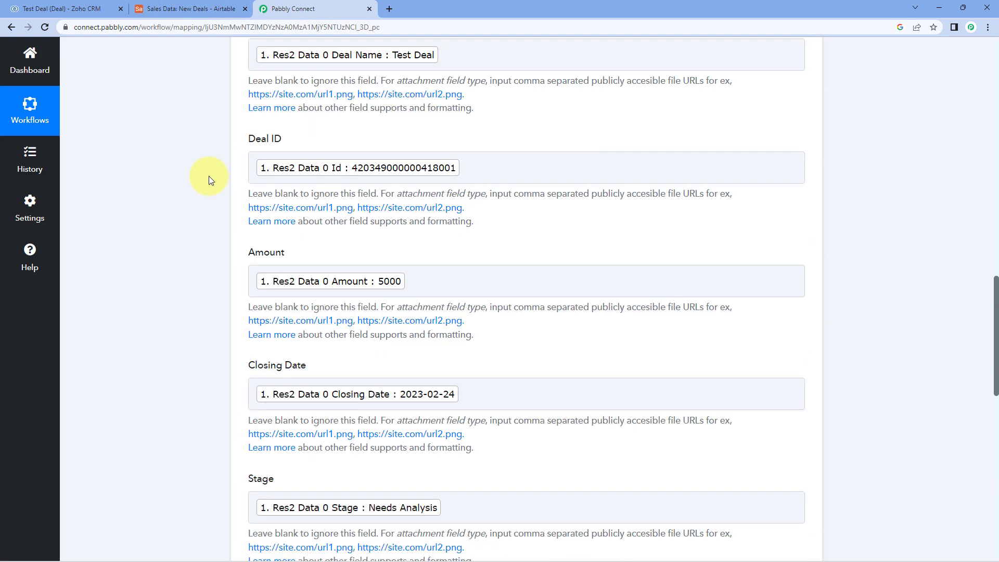
{"action": "scroll", "coordinate": [210, 179], "scroll_direction": "up", "scroll_amount": 3}
{"action": "scroll", "coordinate": [210, 180], "scroll_direction": "down", "scroll_amount": 6}
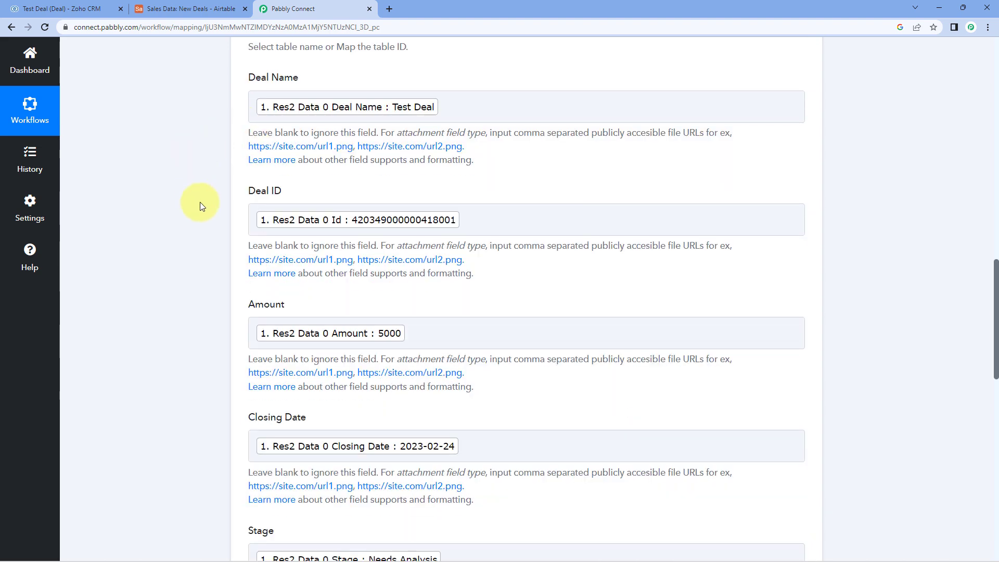
{"action": "scroll", "coordinate": [209, 216], "scroll_direction": "down", "scroll_amount": 10}
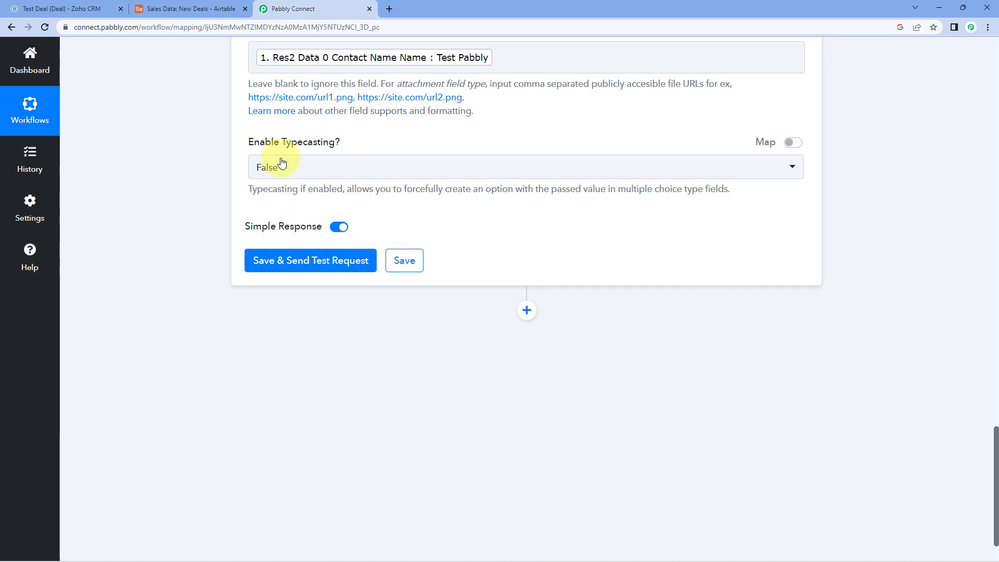
Save the Create Record action, send a test request to Airtable, and look back over the mapped fields.
{"action": "left_click", "coordinate": [322, 260]}
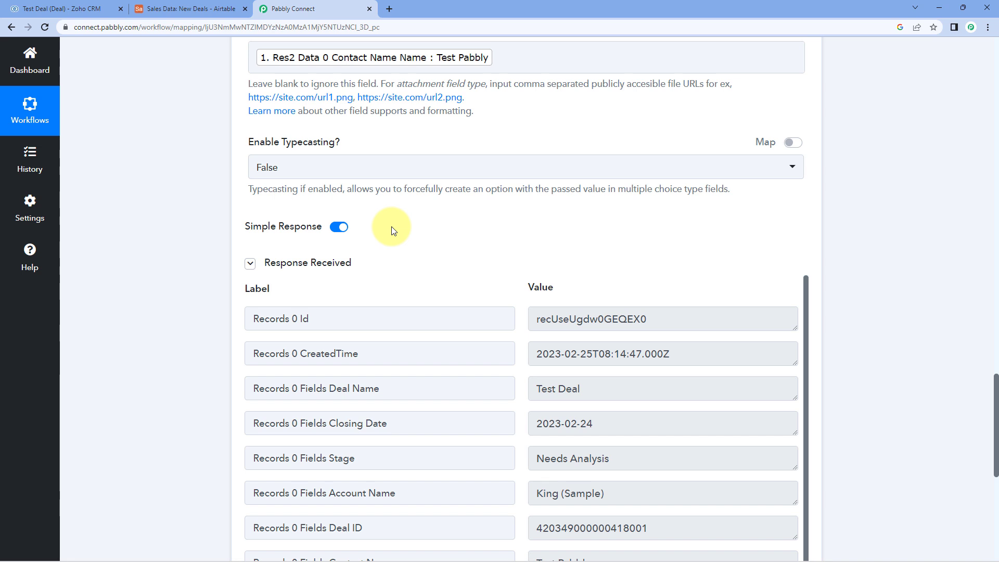
{"action": "scroll", "coordinate": [396, 223], "scroll_direction": "up", "scroll_amount": 10}
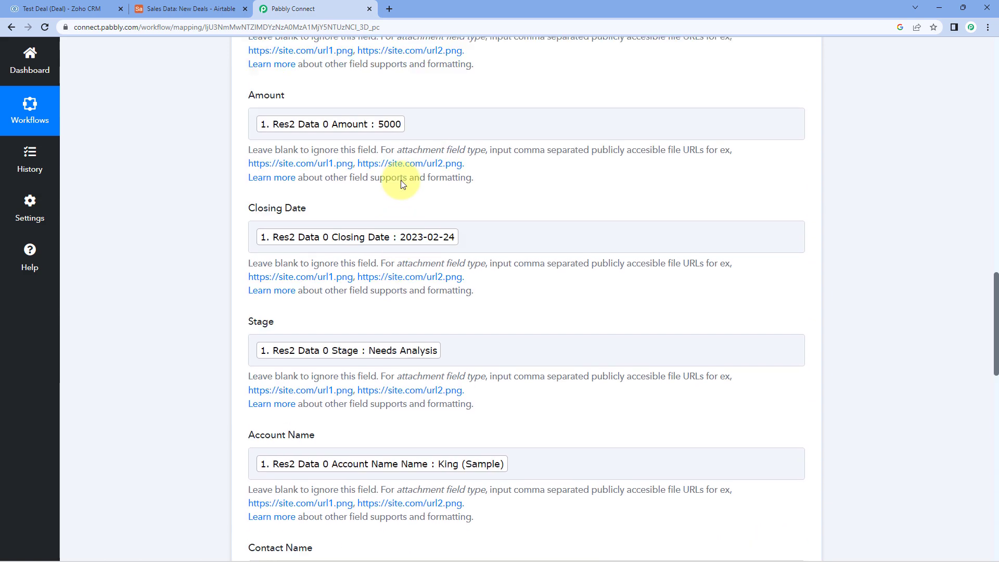
{"action": "scroll", "coordinate": [396, 156], "scroll_direction": "up", "scroll_amount": 3}
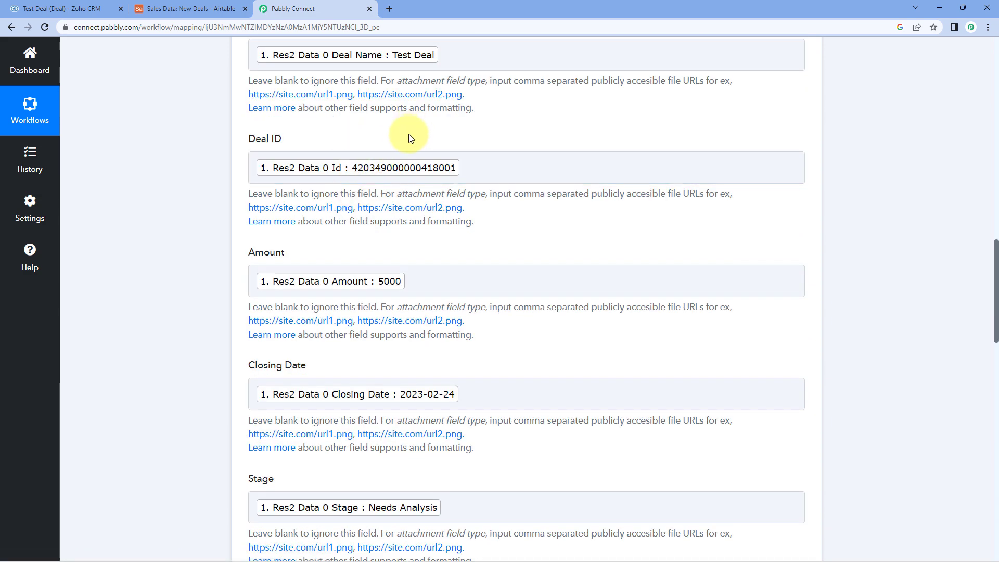
{"action": "scroll", "coordinate": [410, 138], "scroll_direction": "up", "scroll_amount": 4}
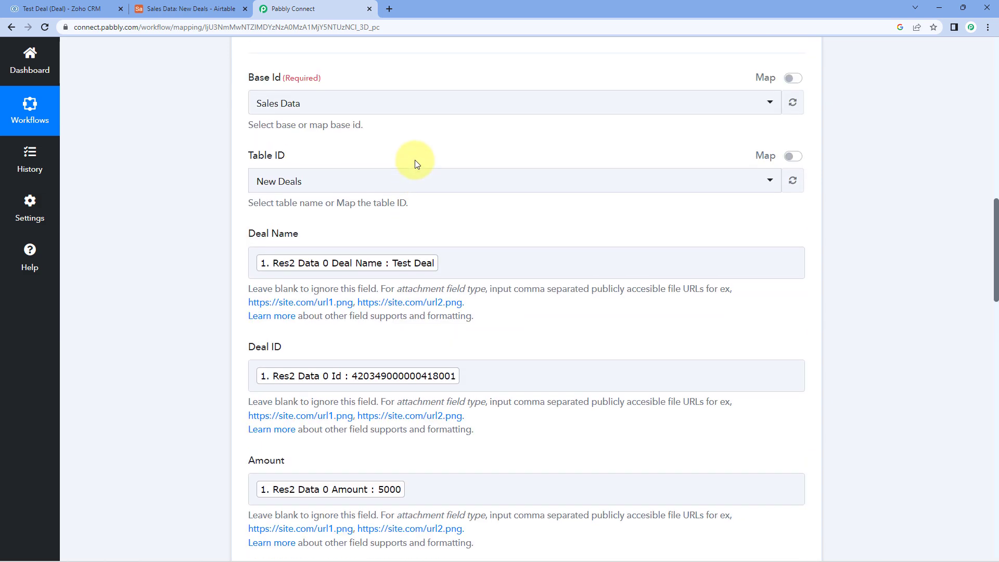
Compare the Test Deal record in Airtable's New Deals table with the original deal in Zoho CRM.
{"action": "left_click", "coordinate": [188, 8]}
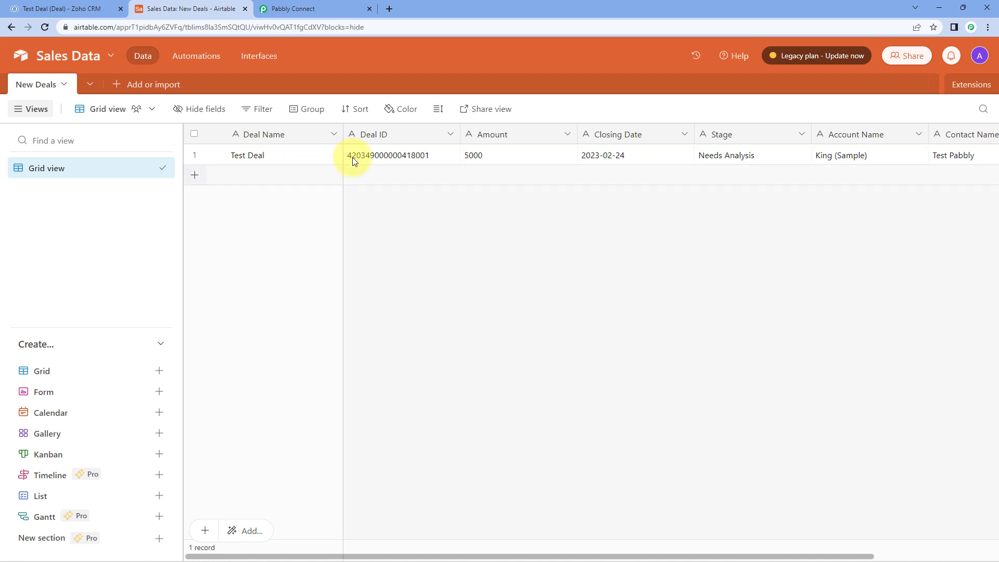
{"action": "left_click", "coordinate": [61, 8]}
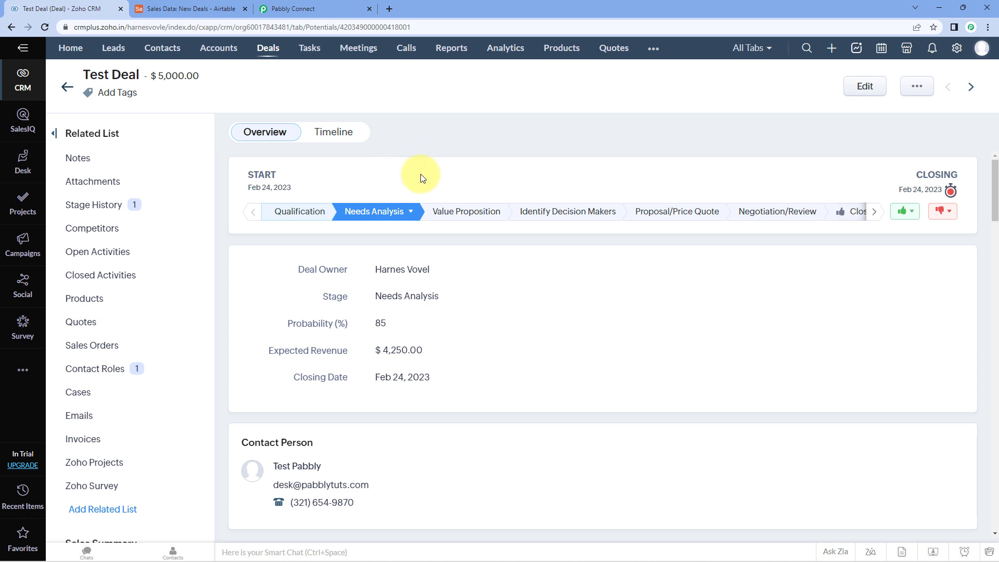
{"action": "left_click", "coordinate": [187, 8]}
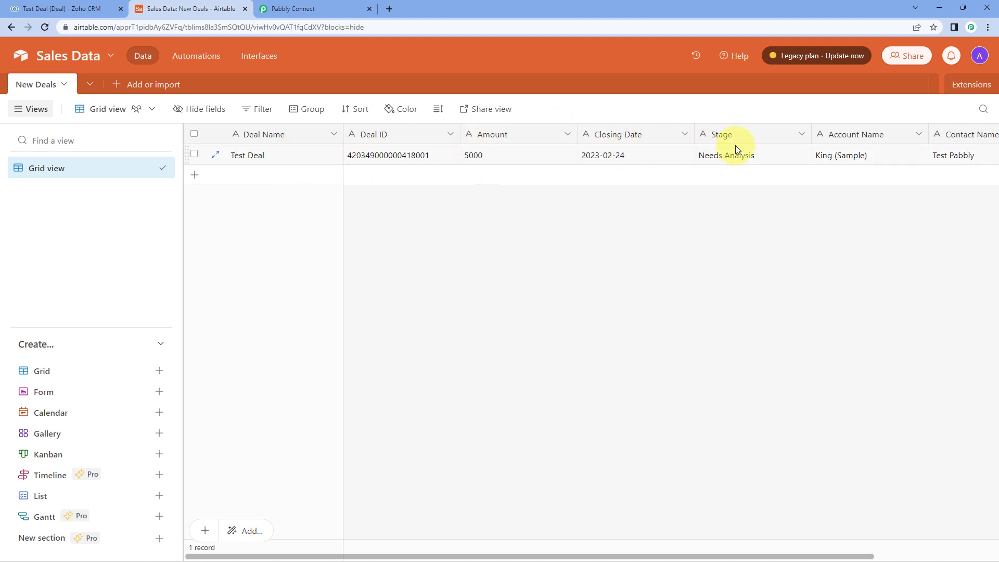
Switch to Pabbly Connect and collapse the Airtable action and the Zoho CRM trigger in the workflow.
{"action": "left_click", "coordinate": [283, 8]}
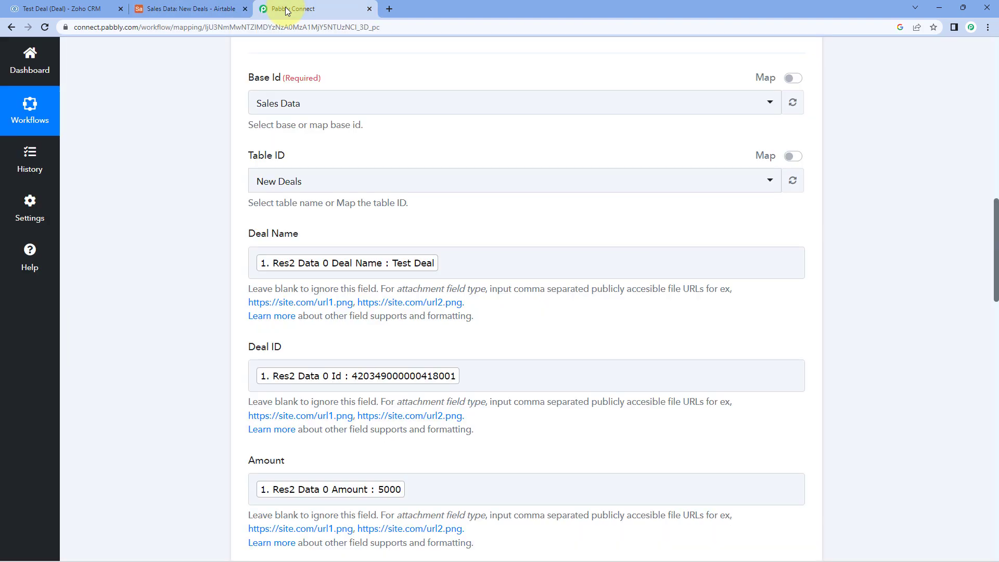
{"action": "scroll", "coordinate": [849, 307], "scroll_direction": "up", "scroll_amount": 3}
{"action": "scroll", "coordinate": [853, 304], "scroll_direction": "up", "scroll_amount": 5}
{"action": "left_click", "coordinate": [797, 219]}
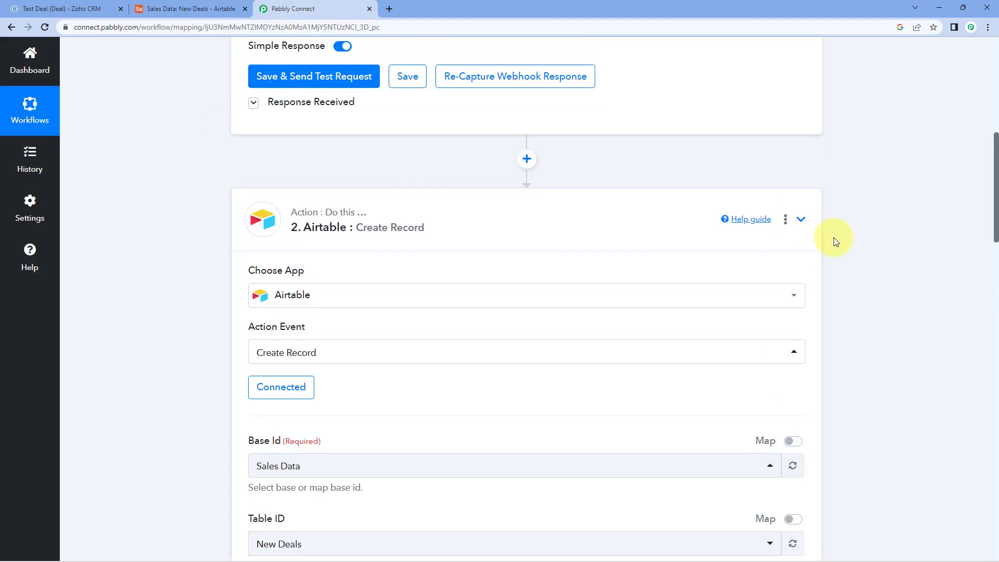
{"action": "scroll", "coordinate": [832, 240], "scroll_direction": "up", "scroll_amount": 8}
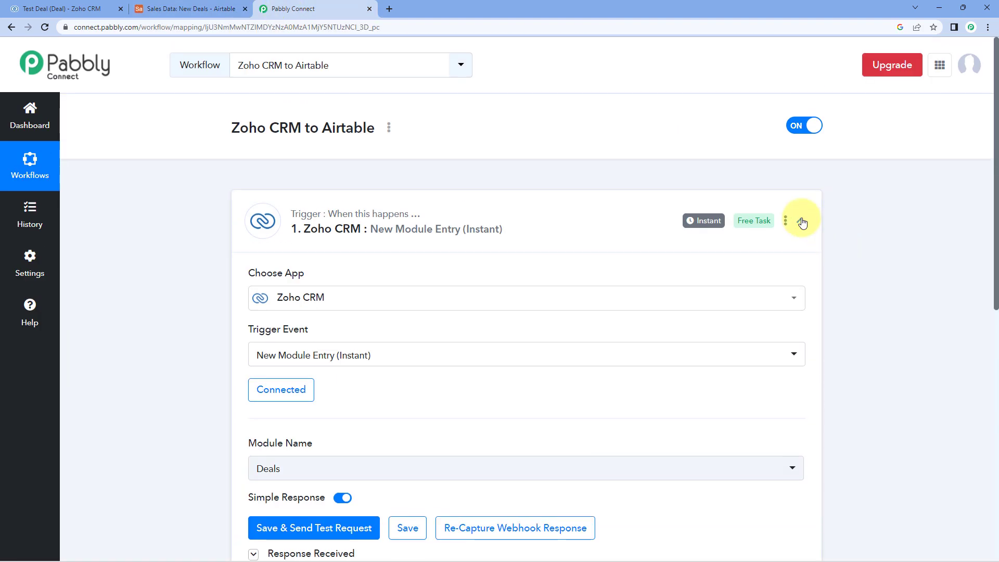
{"action": "left_click", "coordinate": [801, 221]}
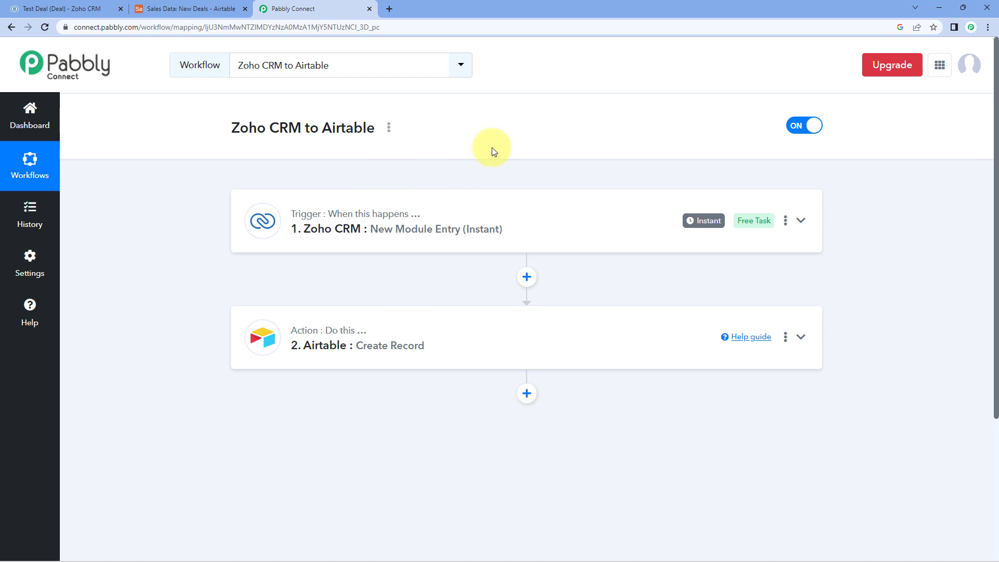
Look over the Test Deal in Zoho CRM, the New Deals table in Airtable, and the workflow in Pabbly Connect.
{"action": "left_click", "coordinate": [67, 9]}
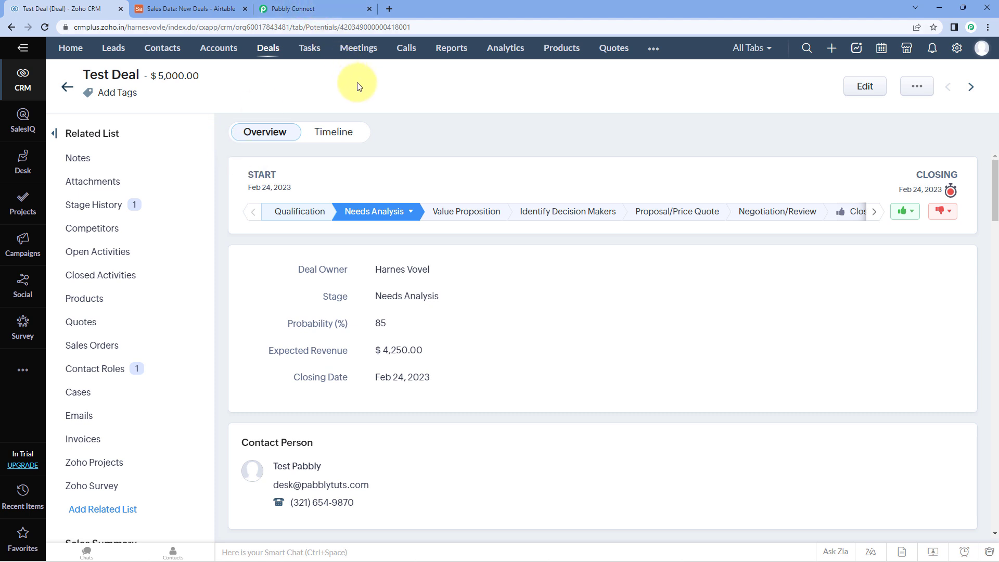
{"action": "left_click", "coordinate": [223, 9]}
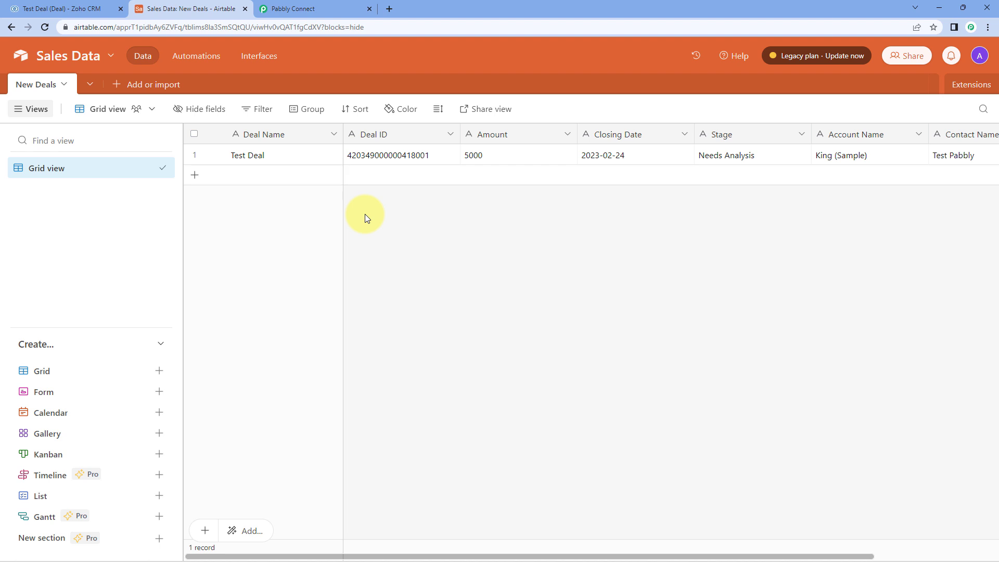
{"action": "left_click", "coordinate": [325, 7]}
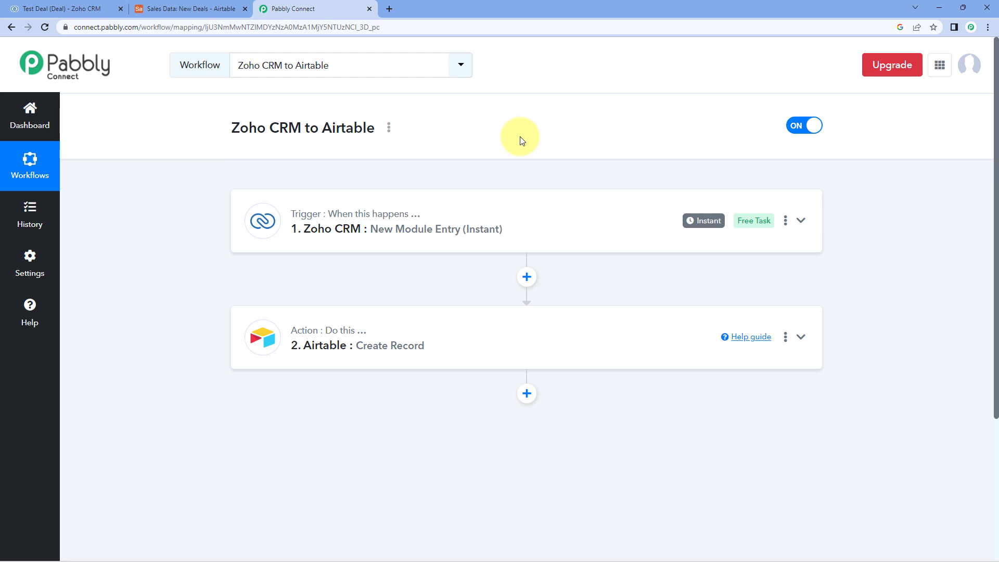
Start a new deal in Zoho CRM named Real-Time Test with amount 10000 and closing date Feb 25, 2023.
{"action": "left_click", "coordinate": [50, 9]}
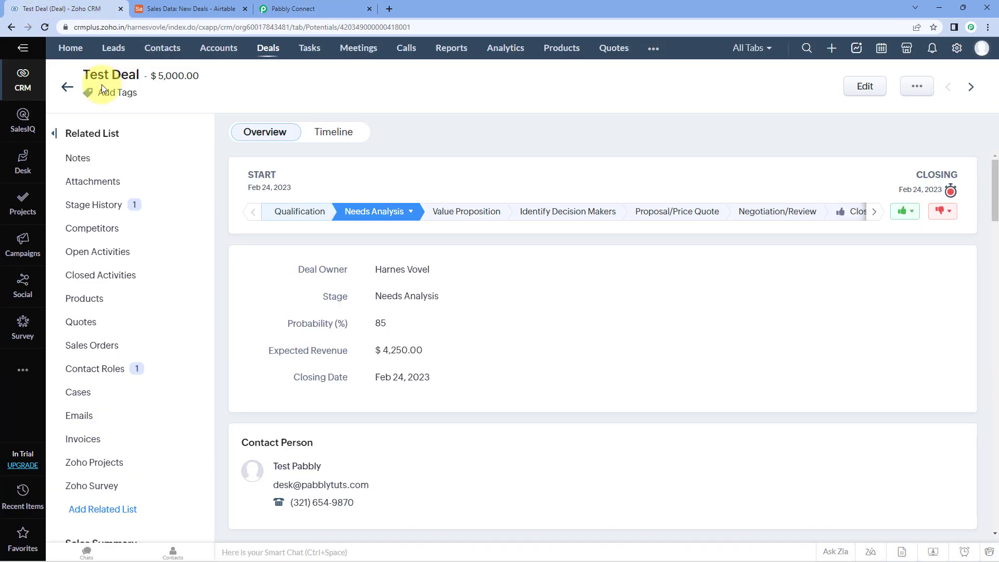
{"action": "left_click", "coordinate": [66, 89]}
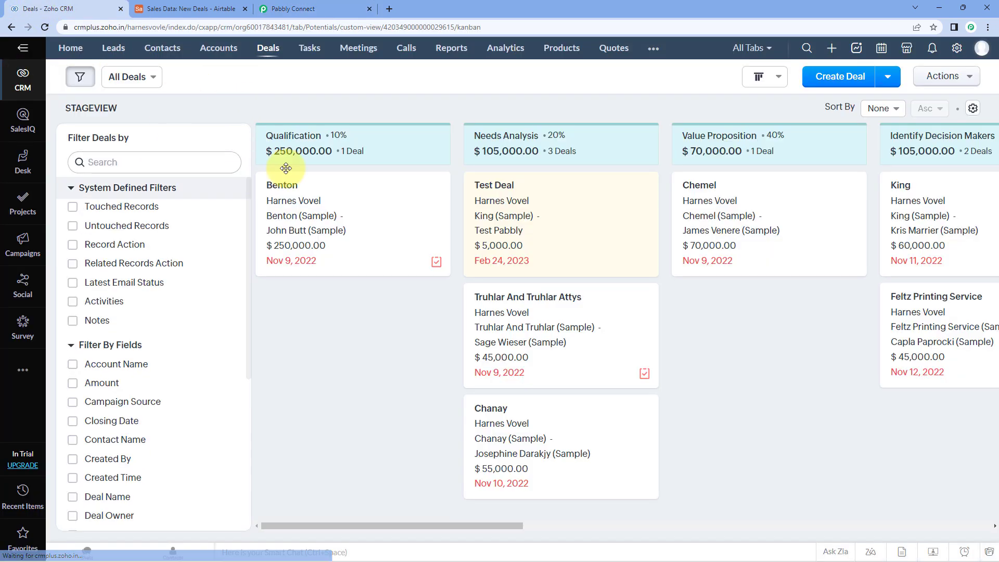
{"action": "left_click", "coordinate": [838, 76]}
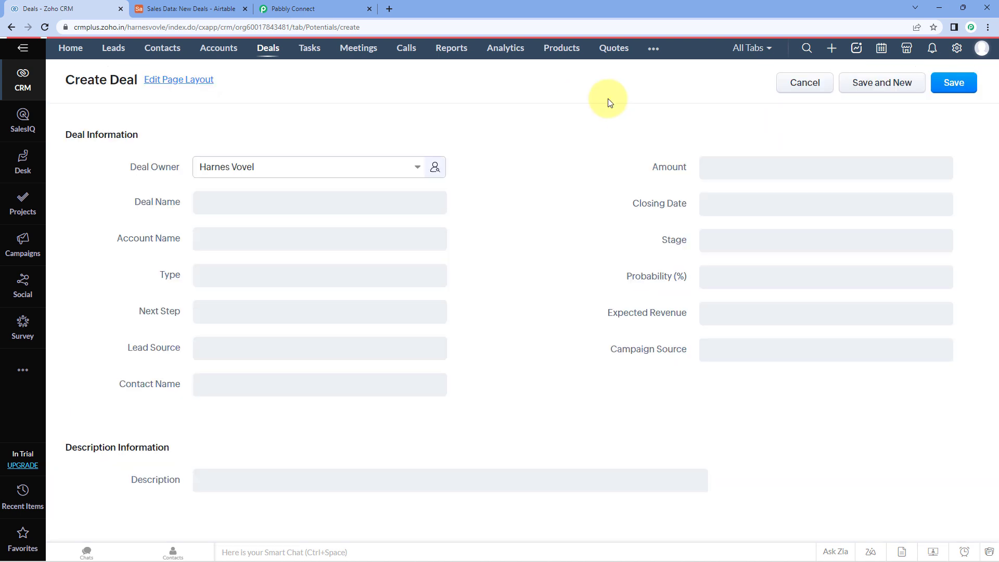
{"action": "left_click", "coordinate": [251, 203]}
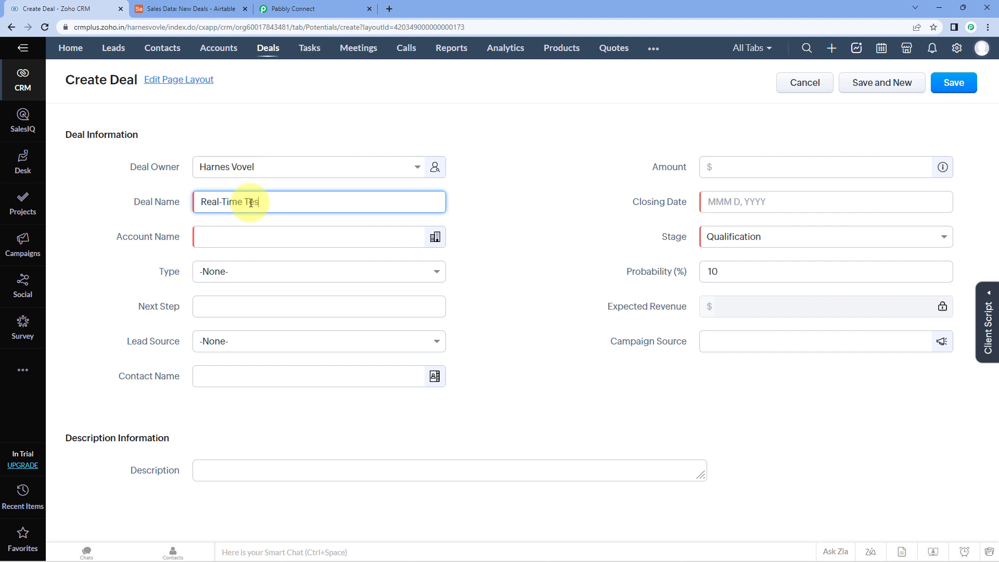
{"action": "left_click", "coordinate": [728, 173]}
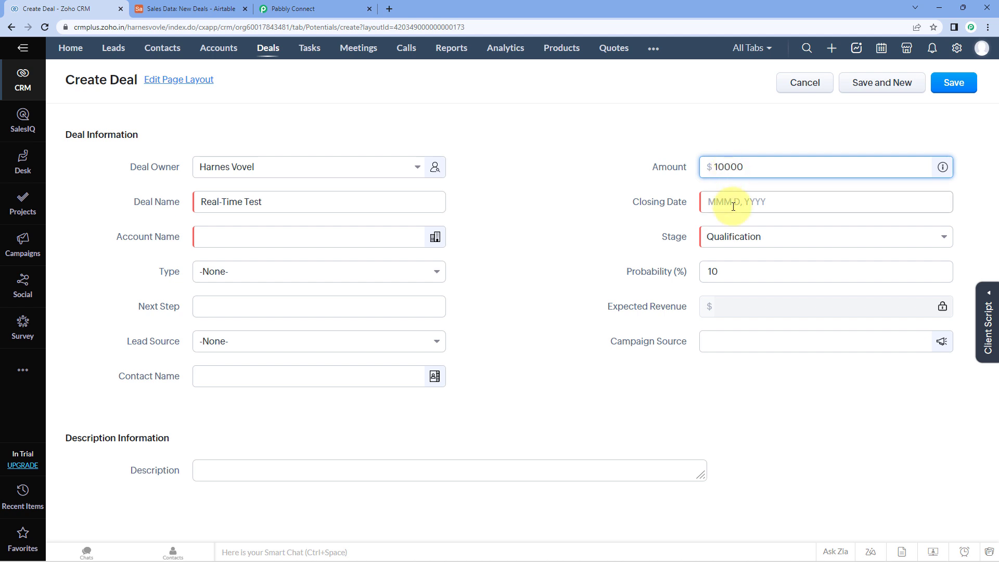
{"action": "left_click", "coordinate": [705, 202]}
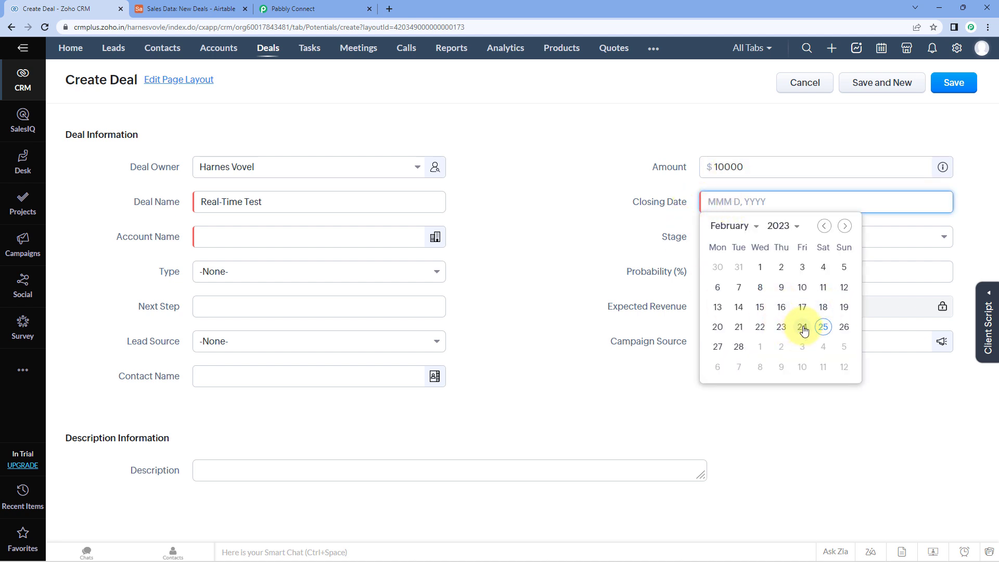
{"action": "left_click", "coordinate": [823, 327]}
Set the deal's account to Commercial Press (Sample), its stage to Identify Decision Makers, and its type to Existing Business.
{"action": "left_click", "coordinate": [203, 241]}
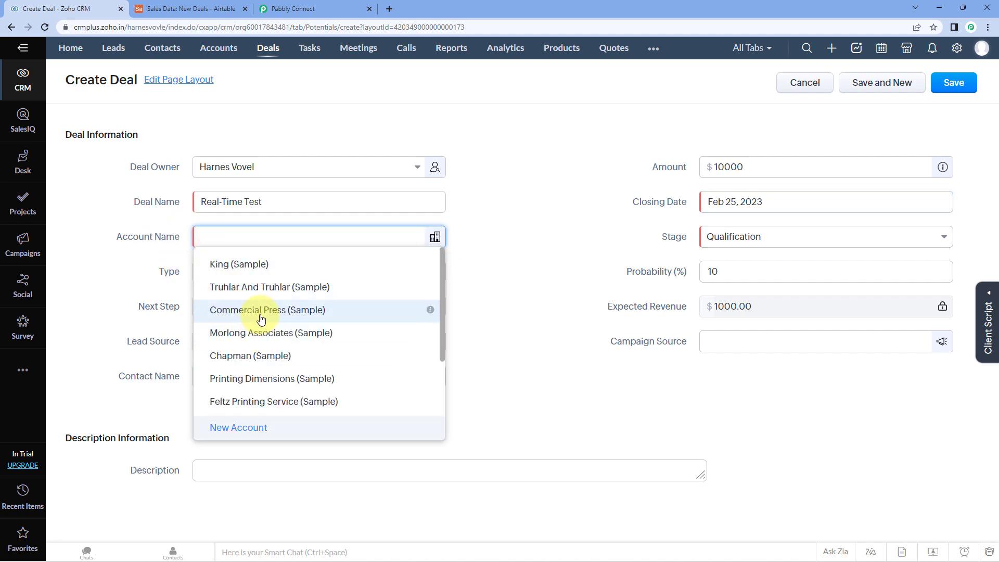
{"action": "left_click", "coordinate": [261, 318]}
{"action": "left_click", "coordinate": [749, 236]}
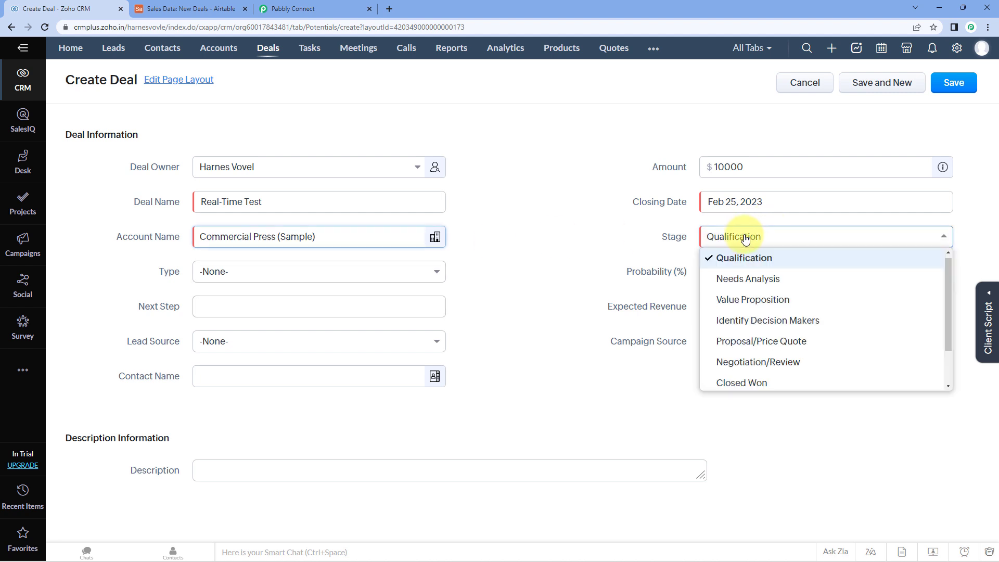
{"action": "left_click", "coordinate": [741, 323]}
{"action": "left_click", "coordinate": [237, 274]}
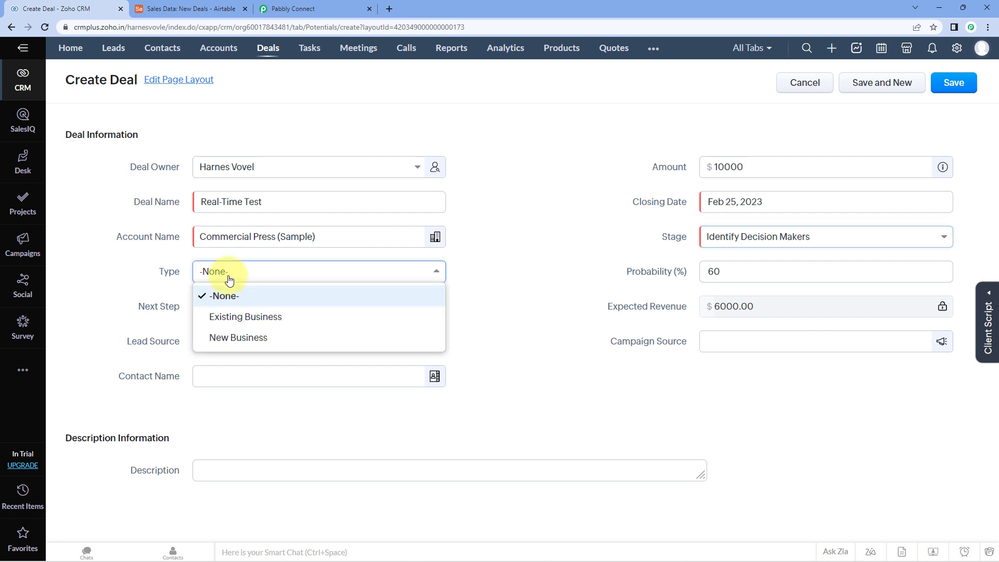
{"action": "left_click", "coordinate": [250, 318]}
Set the deal's probability to 95, its next step to Valuation, and its lead source to Partner.
{"action": "left_click", "coordinate": [760, 272]}
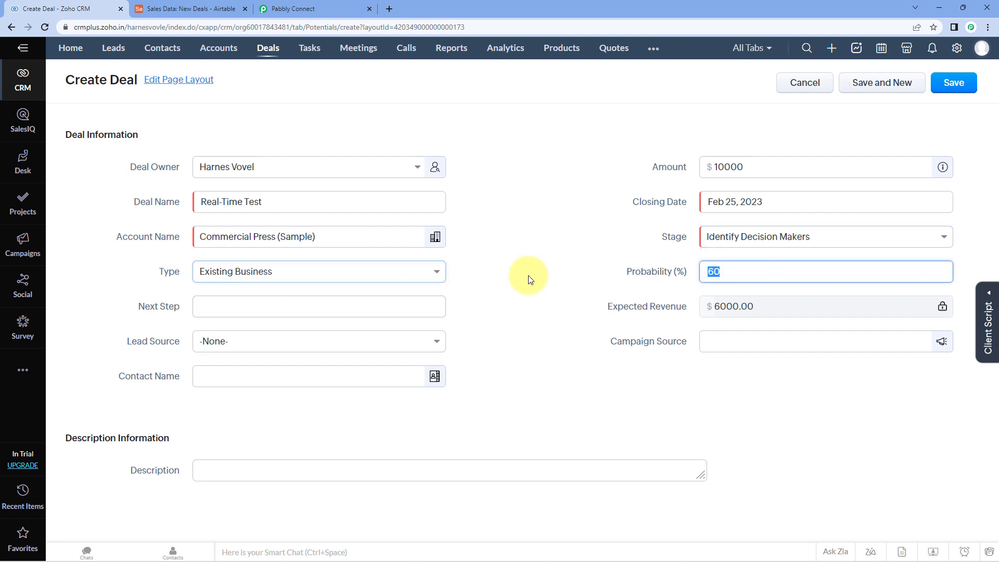
{"action": "left_click", "coordinate": [613, 260]}
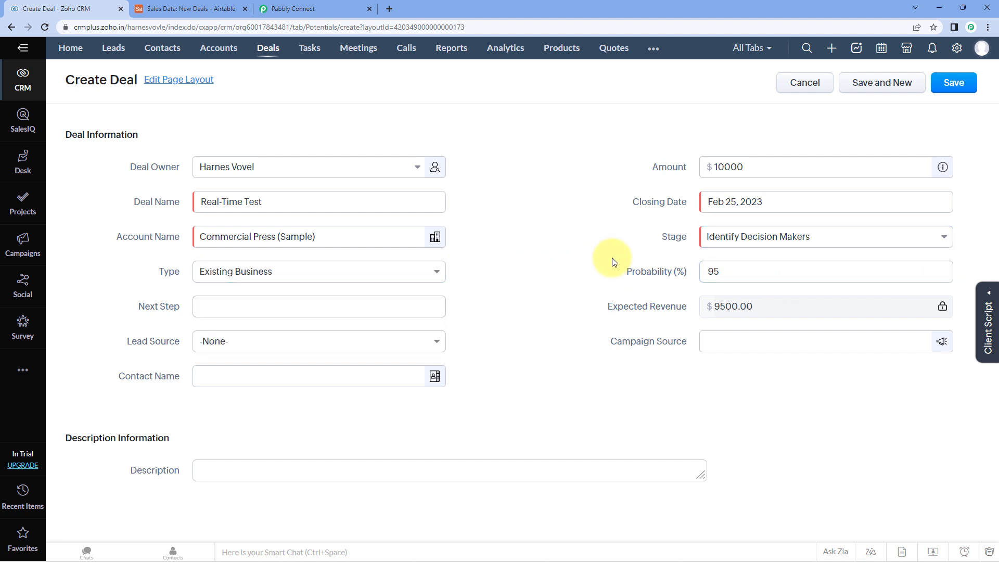
{"action": "left_click", "coordinate": [234, 308]}
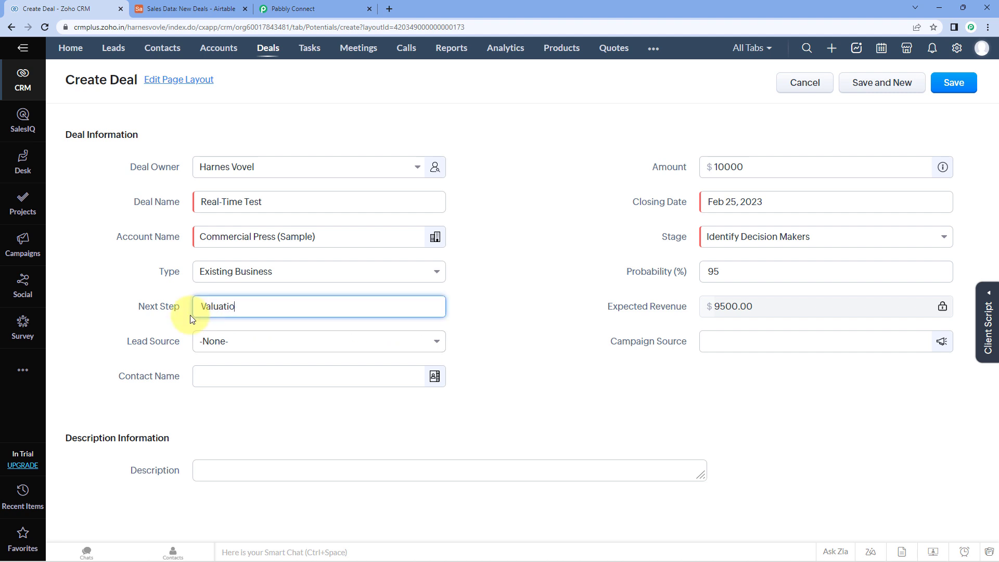
{"action": "left_click", "coordinate": [284, 345]}
{"action": "scroll", "coordinate": [263, 428], "scroll_direction": "down", "scroll_amount": 4}
{"action": "left_click", "coordinate": [253, 414]}
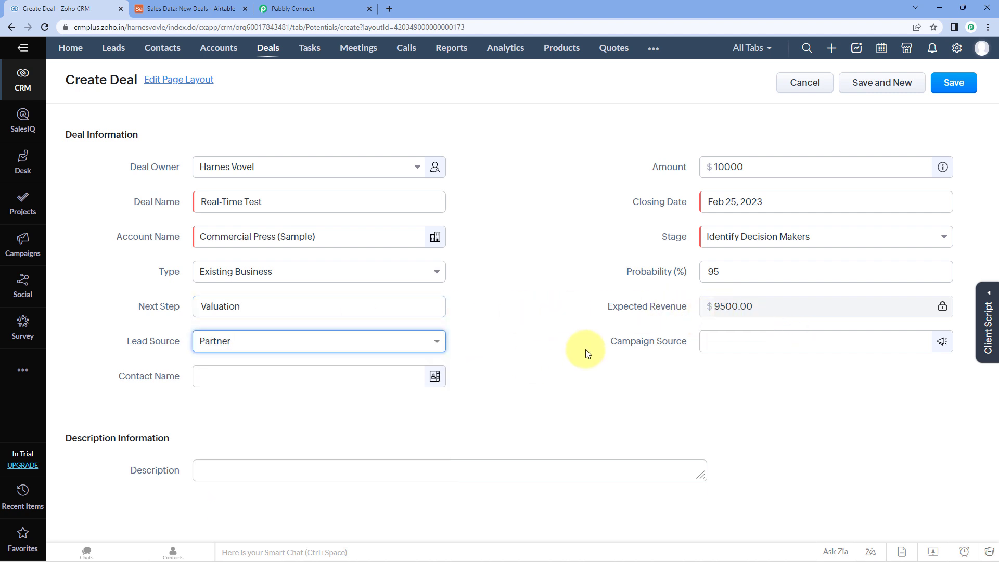
Assign the dummy user as the deal's contact and save the deal after a check of Airtable's New Deals table.
{"action": "left_click", "coordinate": [208, 373]}
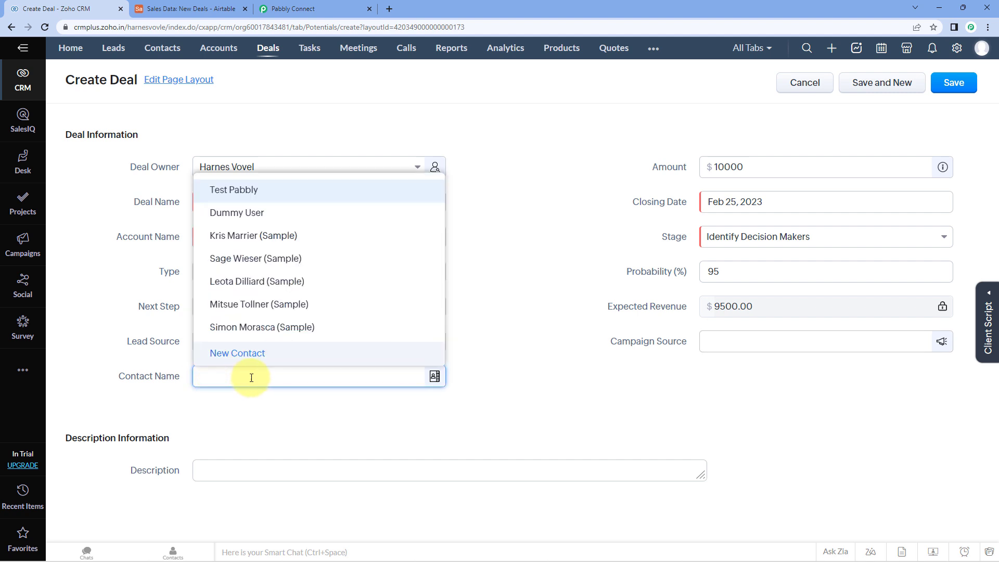
{"action": "left_click", "coordinate": [279, 208]}
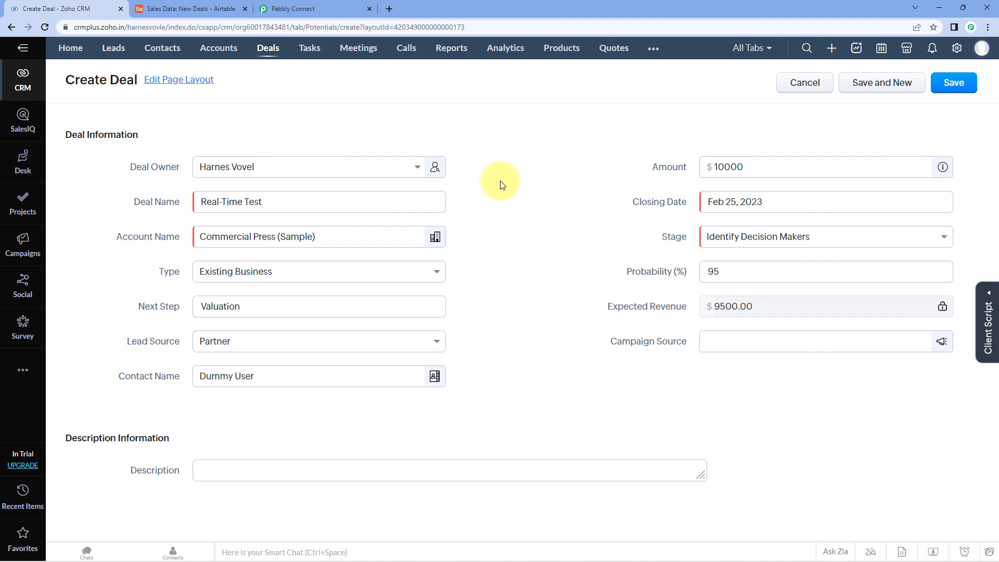
{"action": "left_click", "coordinate": [198, 7]}
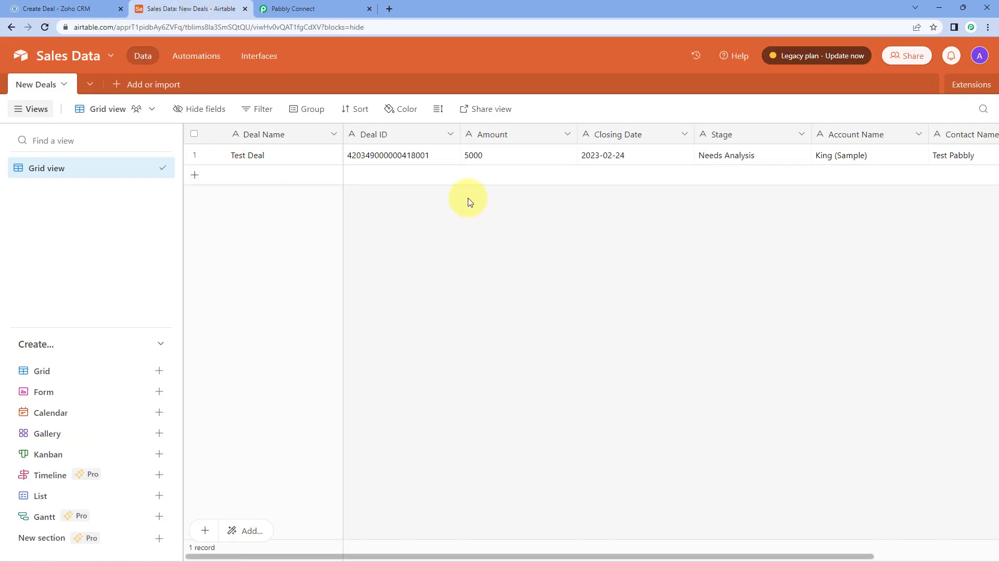
{"action": "left_click", "coordinate": [83, 8]}
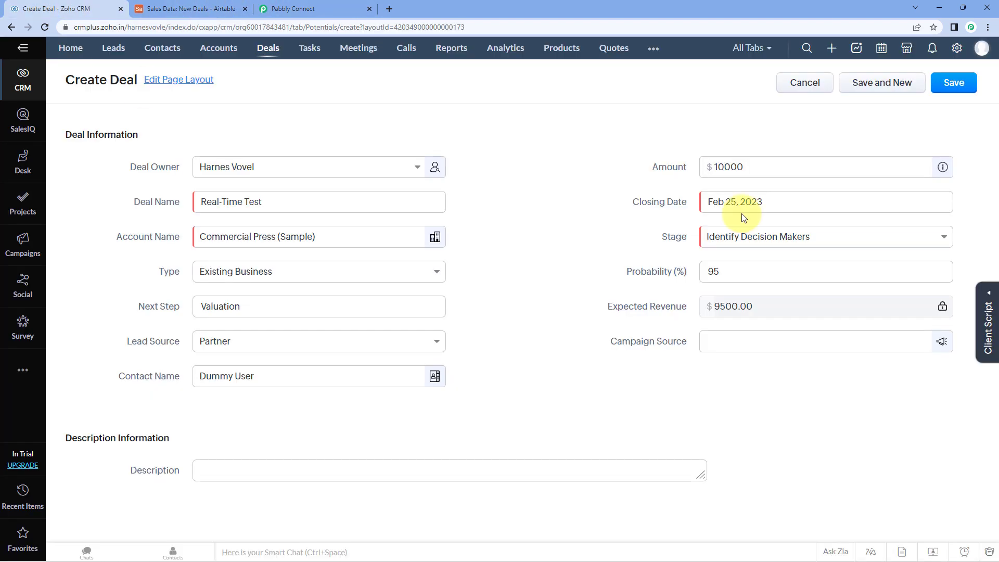
{"action": "left_click", "coordinate": [946, 84]}
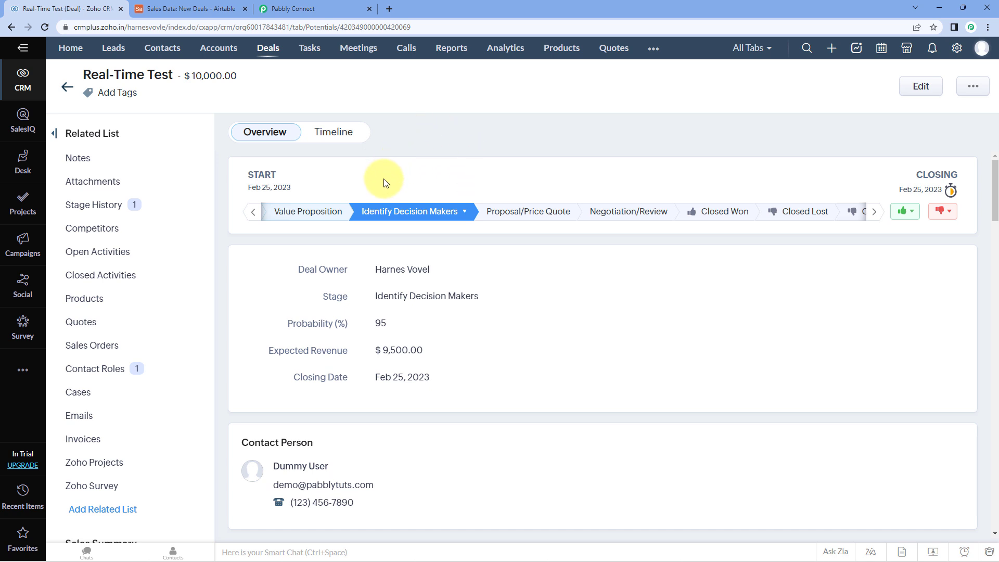
Compare the Real-Time Test record in Airtable's New Deals table with the Zoho CRM deal, and return to Pabbly Connect.
{"action": "left_click", "coordinate": [218, 9]}
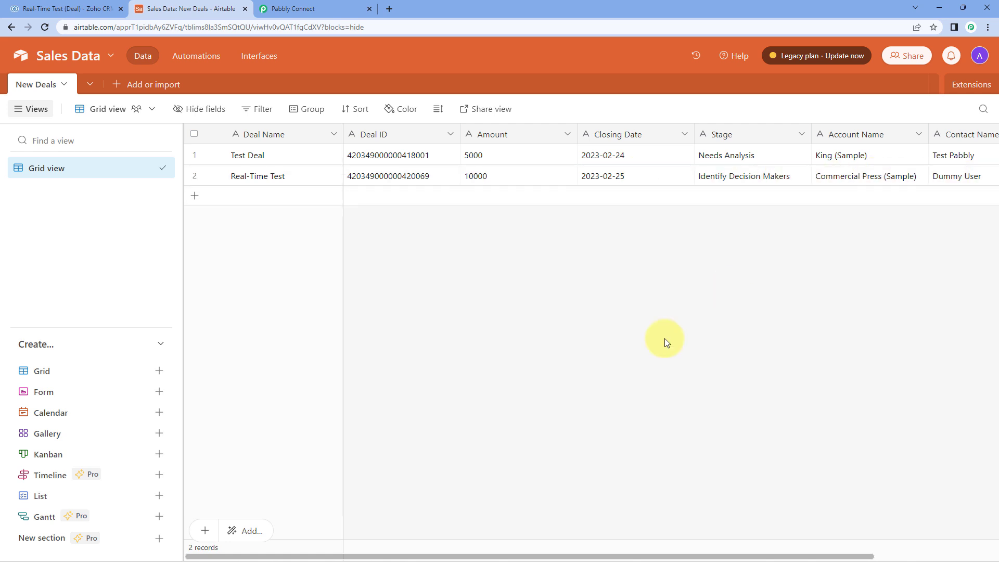
{"action": "left_click", "coordinate": [96, 9]}
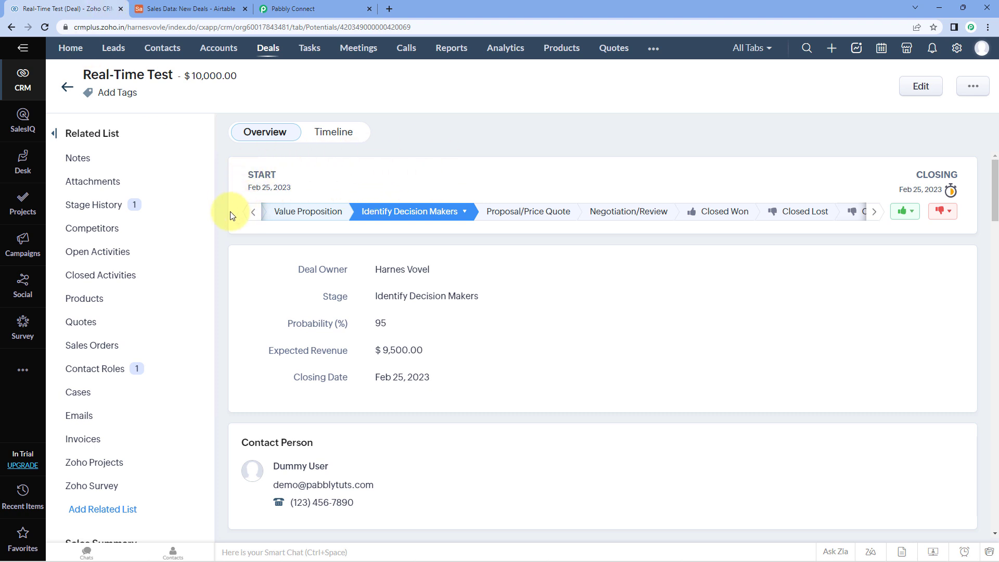
{"action": "left_click", "coordinate": [186, 10]}
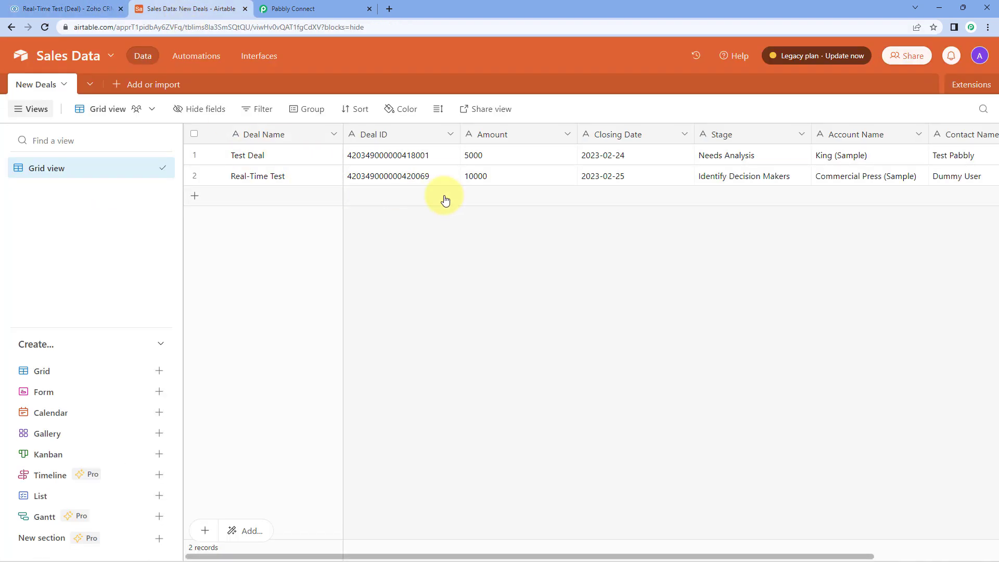
{"action": "left_click", "coordinate": [326, 3]}
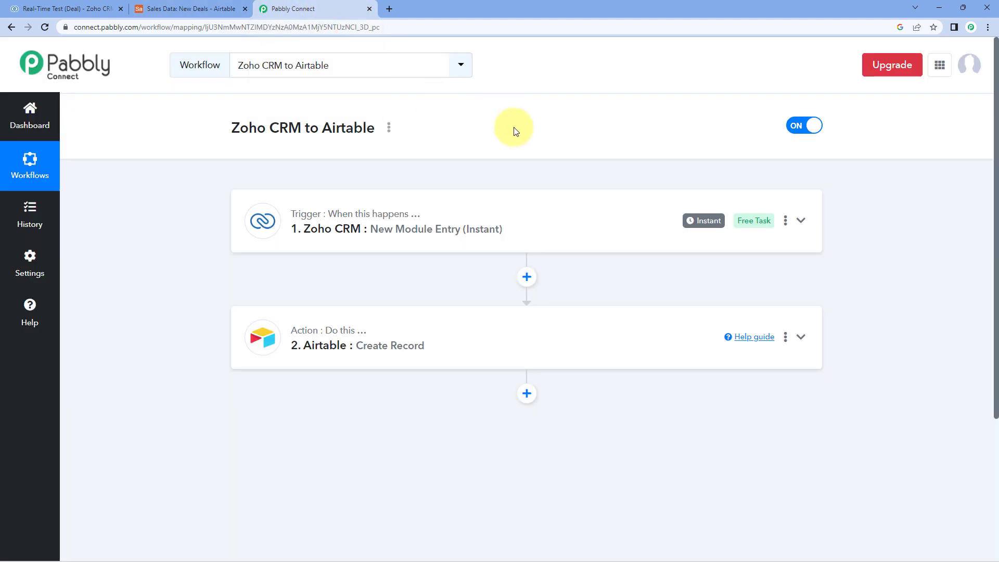